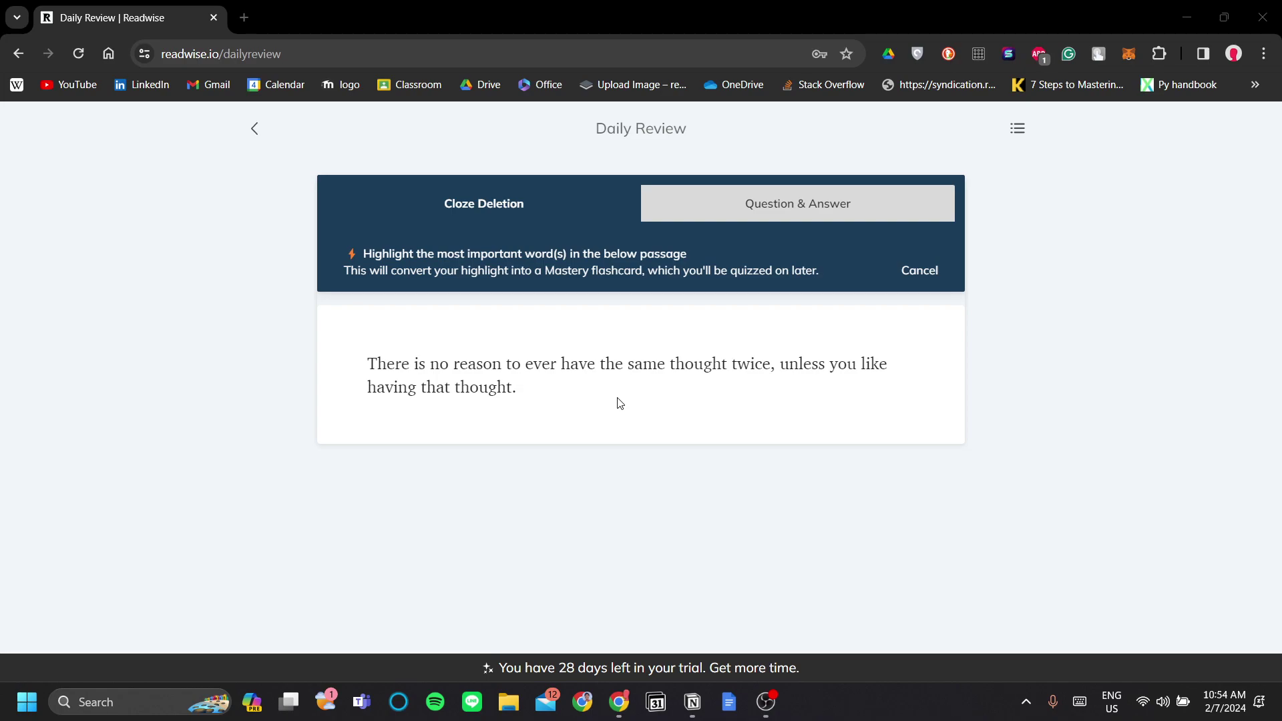
Try cloze and Question & Answer flashcards, then leave the card unsaved for the dashboard.
{"action": "left_click_drag", "start_coordinate": [779, 392], "coordinate": [380, 363]}
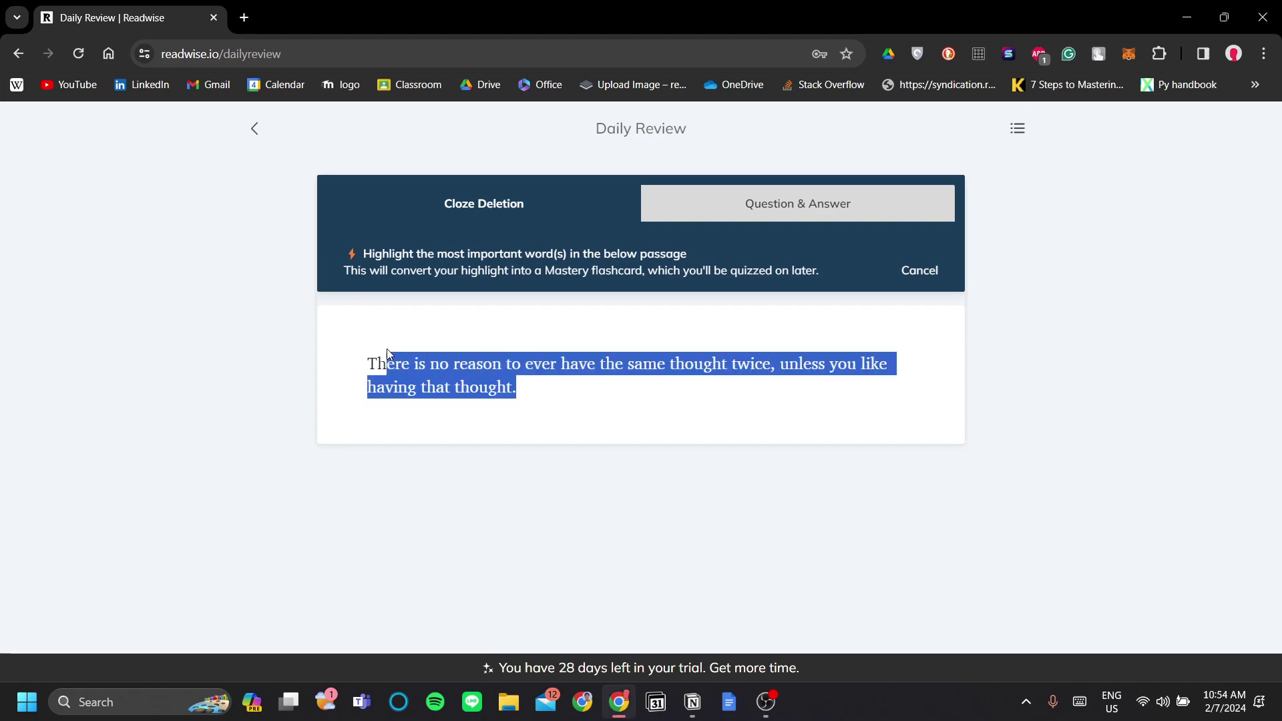
{"action": "left_click", "coordinate": [553, 398]}
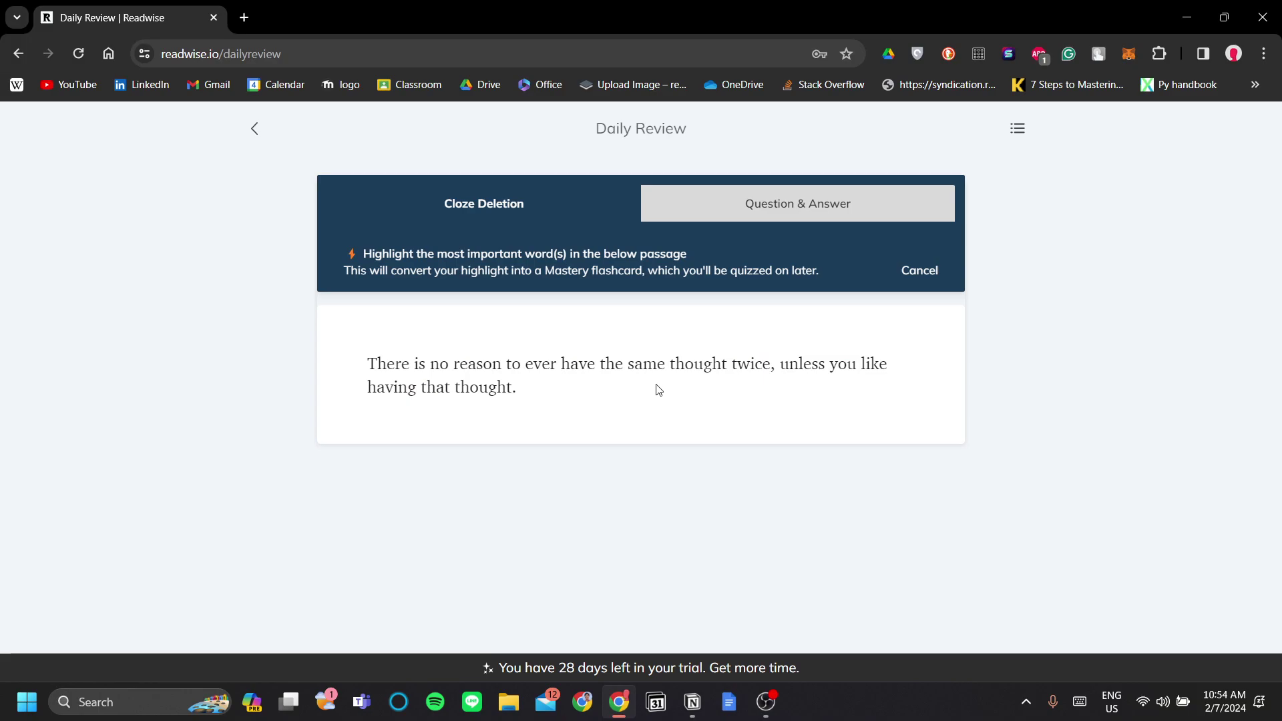
{"action": "left_click", "coordinate": [739, 212]}
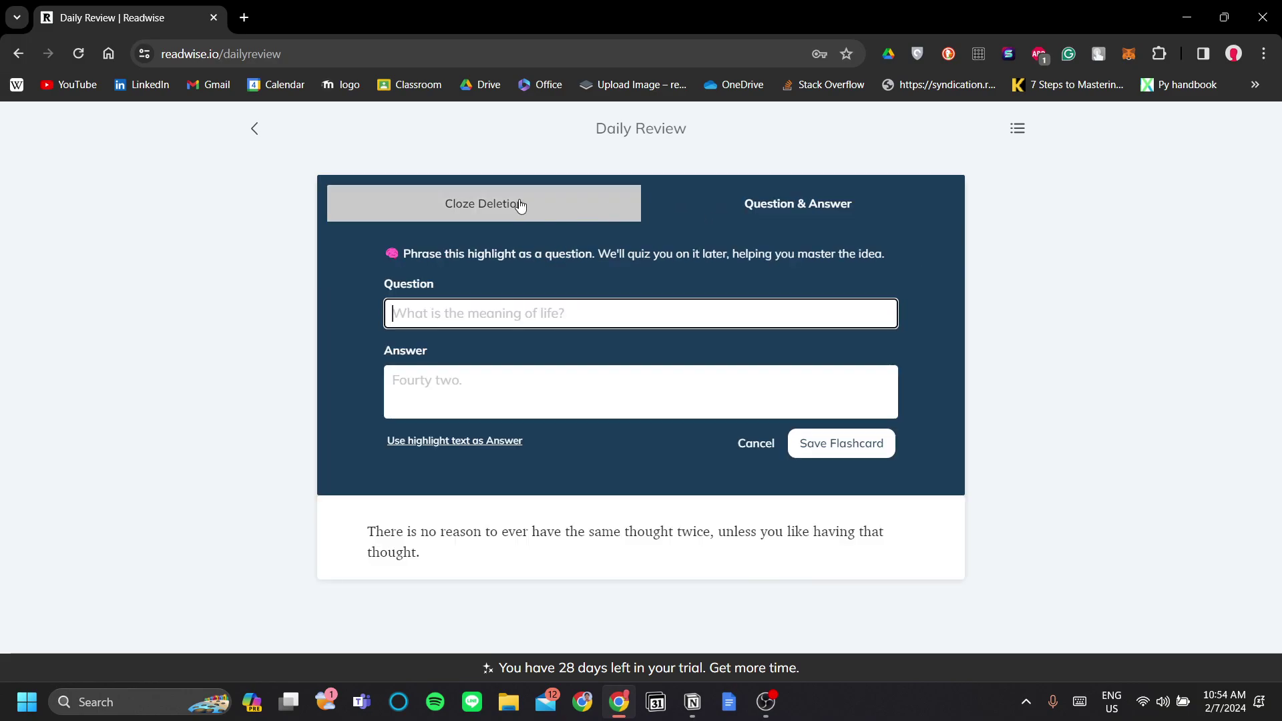
{"action": "left_click", "coordinate": [519, 206]}
{"action": "left_click", "coordinate": [799, 204]}
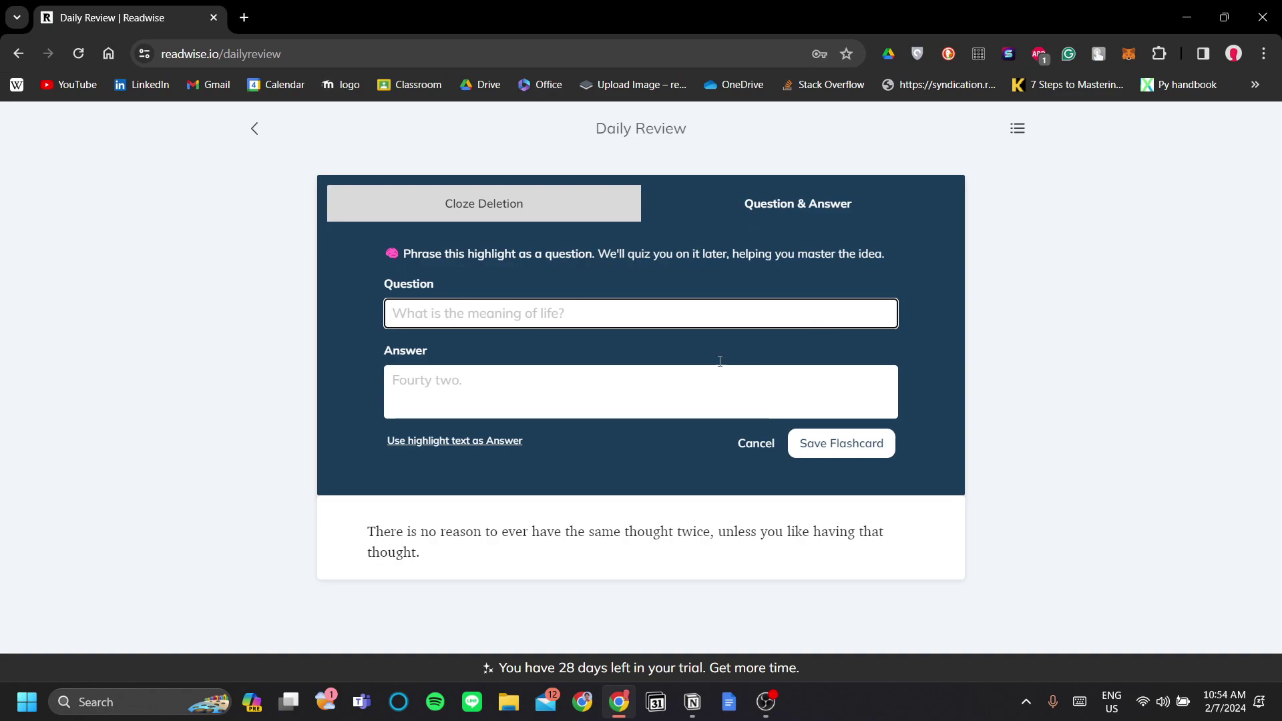
{"action": "left_click", "coordinate": [679, 394]}
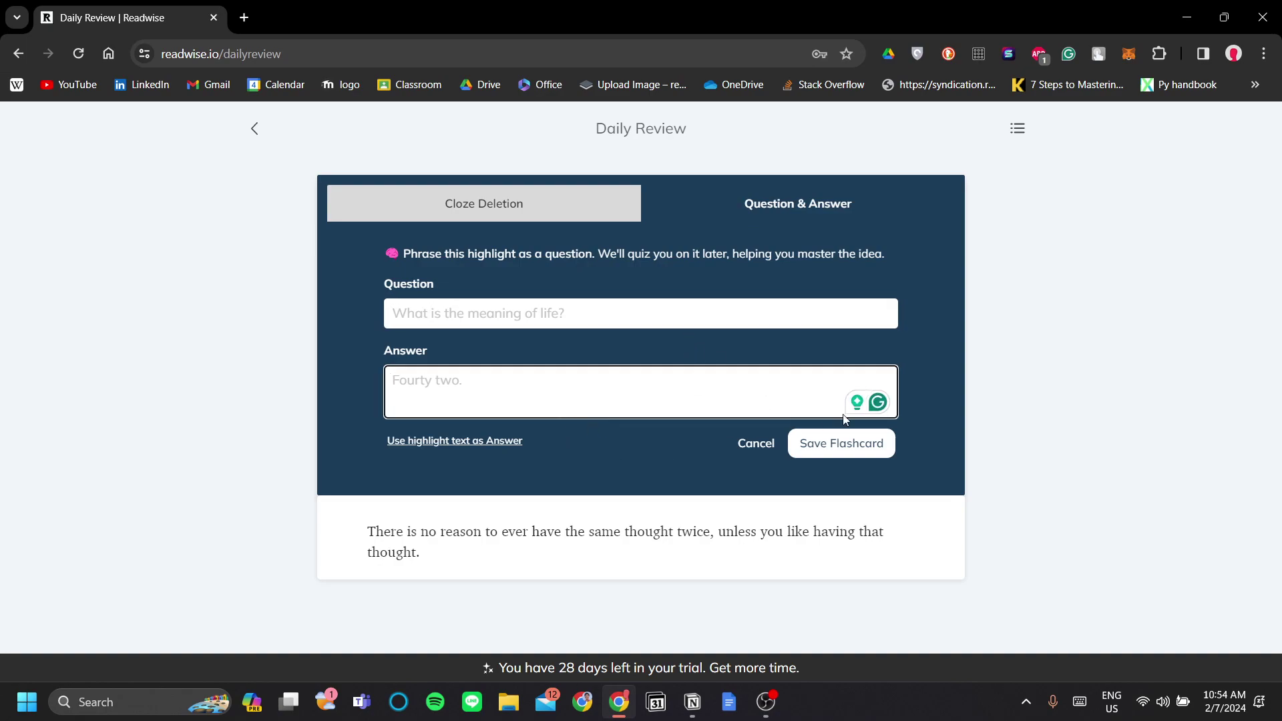
{"action": "left_click", "coordinate": [256, 128]}
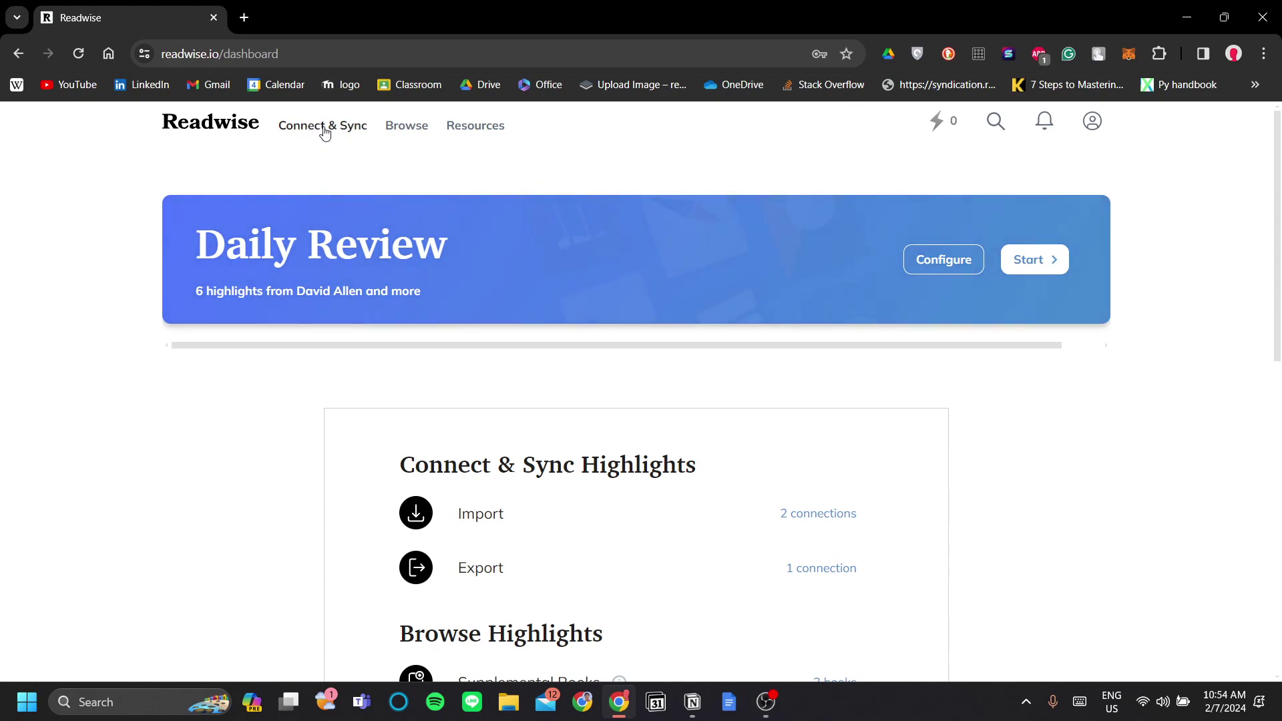
Go to Connect & Sync > Export Highlights and show the Notion card's options menu.
{"action": "left_click", "coordinate": [325, 132]}
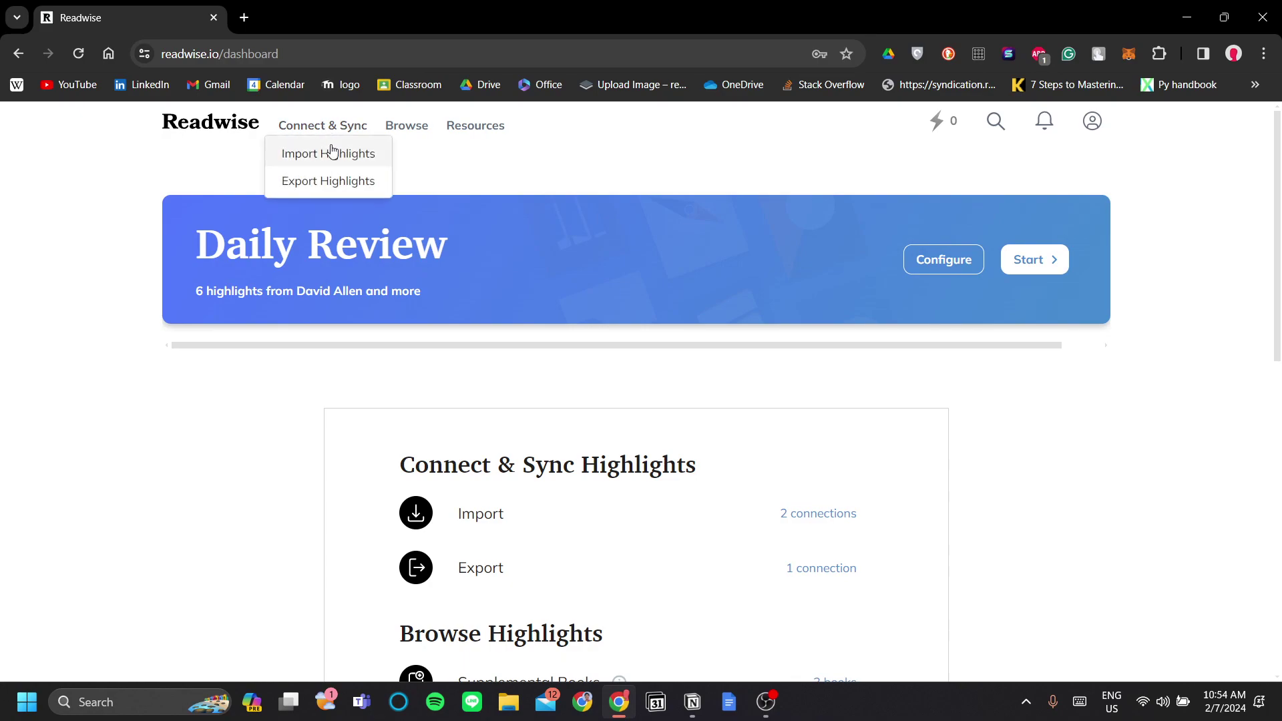
{"action": "left_click", "coordinate": [343, 183]}
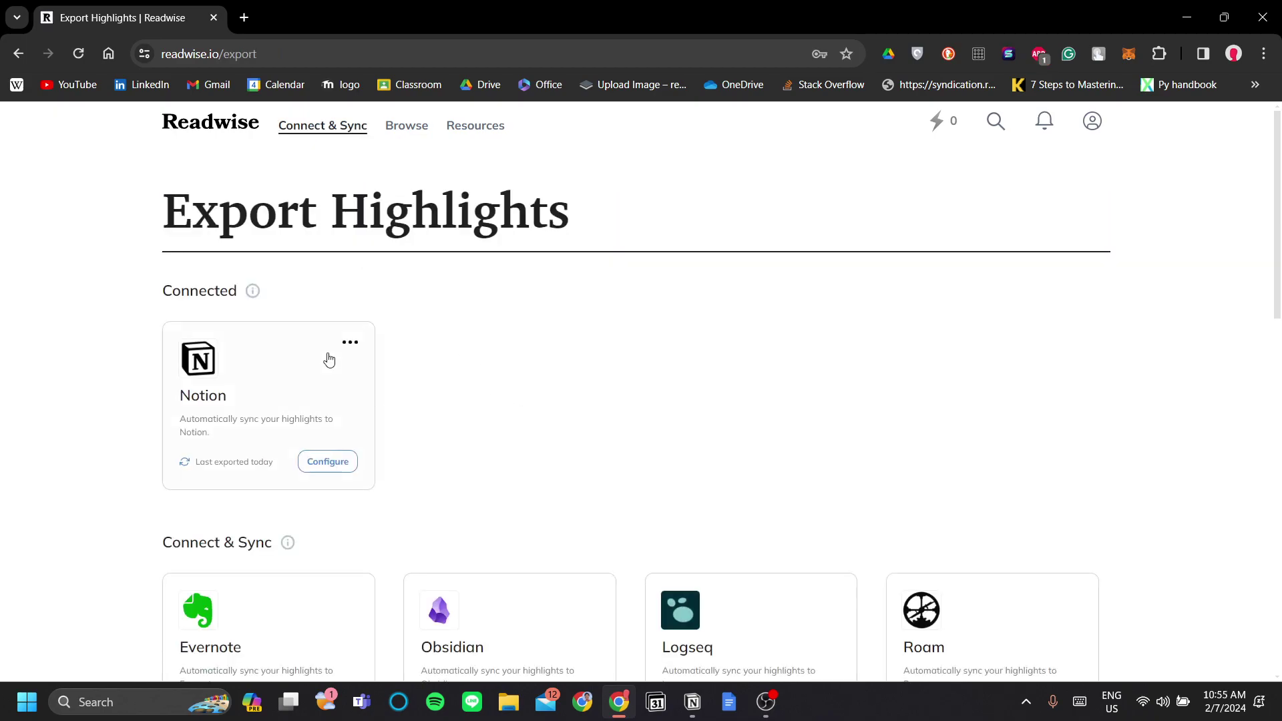
{"action": "left_click", "coordinate": [350, 343]}
{"action": "scroll", "coordinate": [568, 453], "scroll_direction": "down", "scroll_amount": 1}
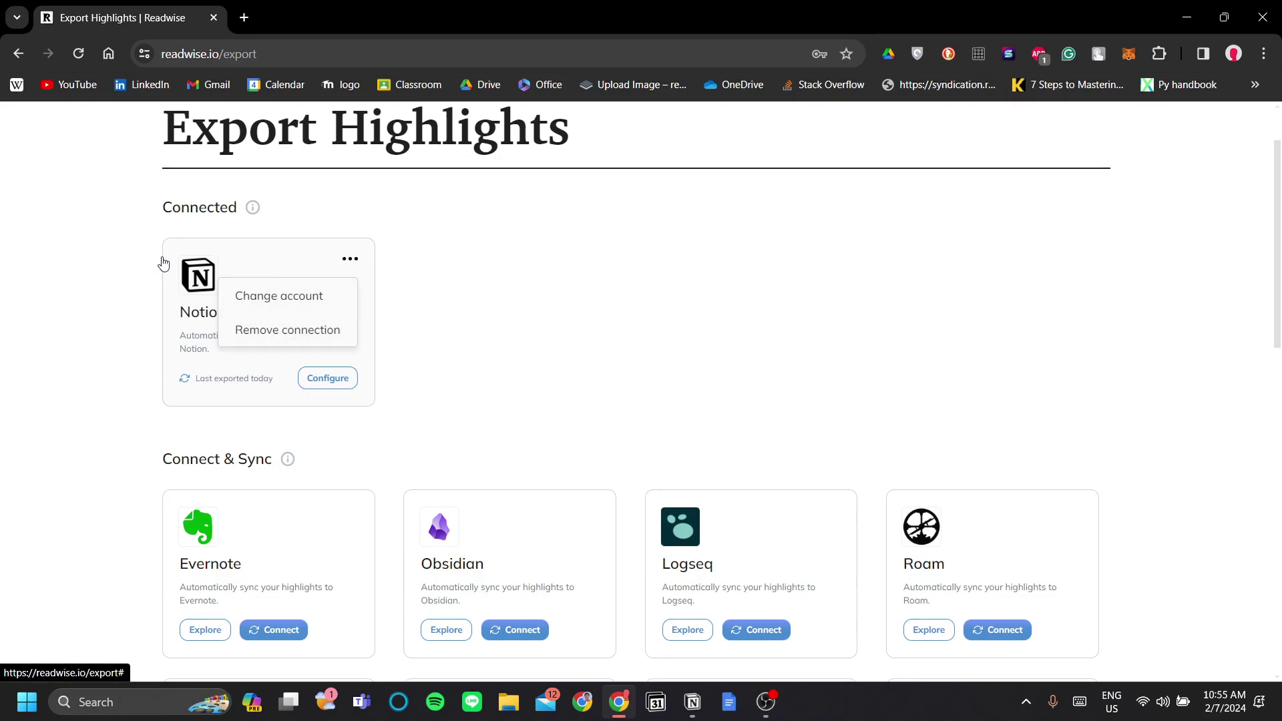
Remove and confirm the Notion connection, then scroll down to Notion among the services.
{"action": "left_click", "coordinate": [288, 332]}
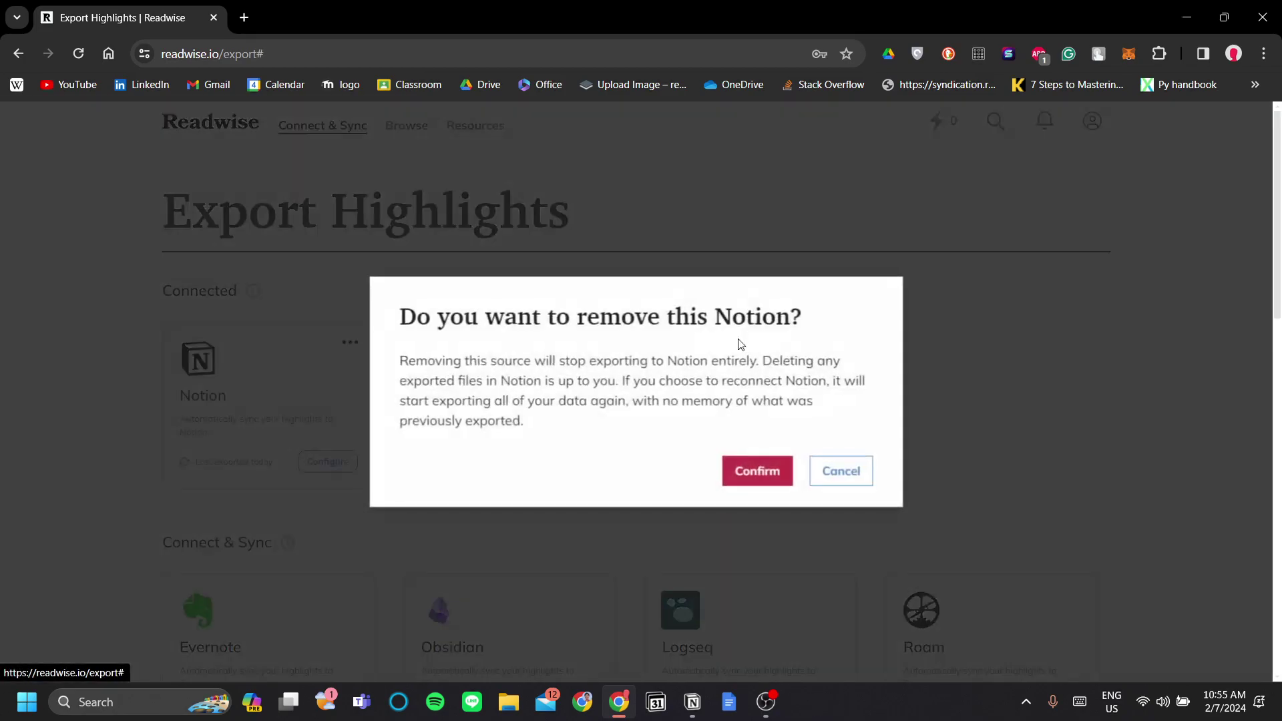
{"action": "left_click", "coordinate": [756, 470]}
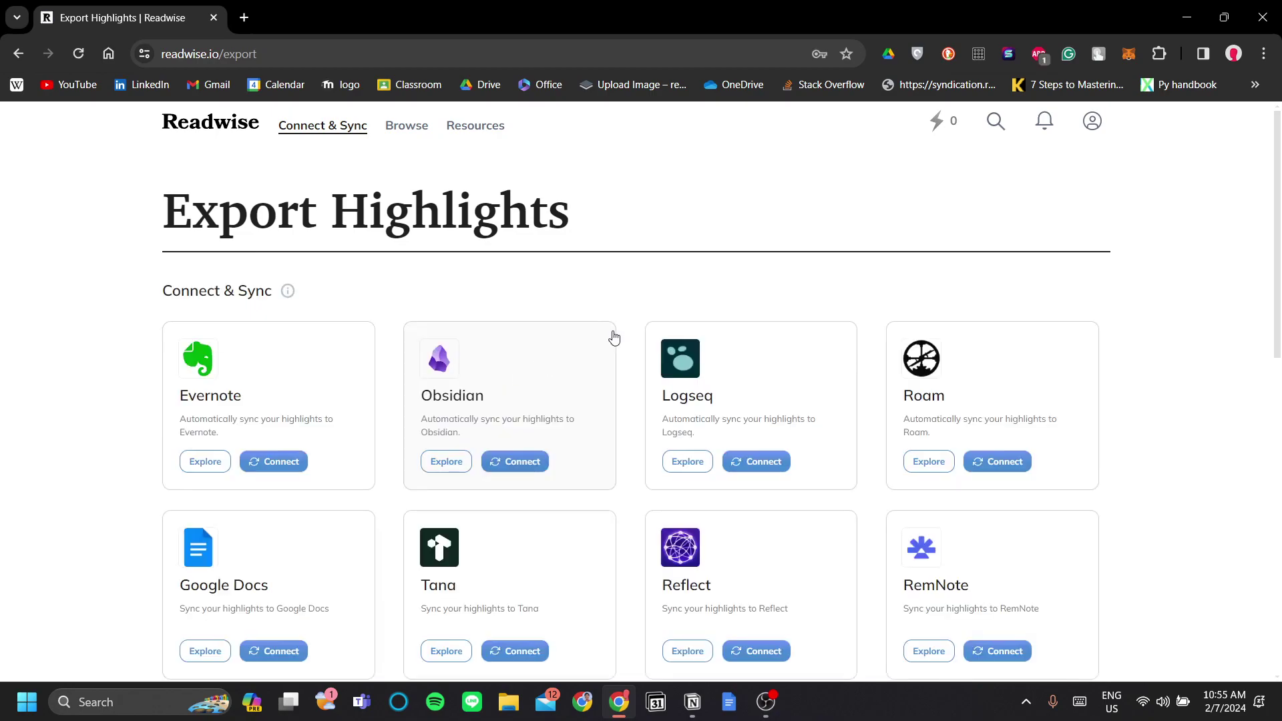
{"action": "scroll", "coordinate": [565, 286], "scroll_direction": "down", "scroll_amount": 4}
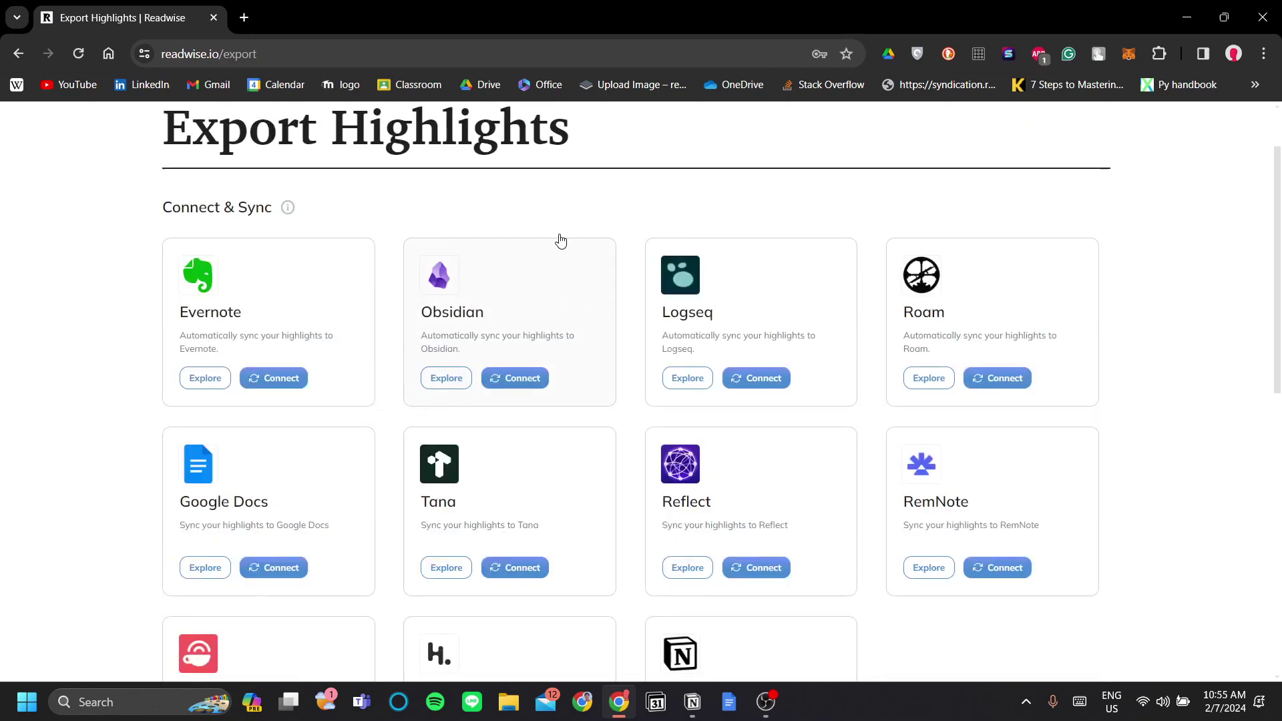
{"action": "scroll", "coordinate": [623, 294], "scroll_direction": "down", "scroll_amount": 1}
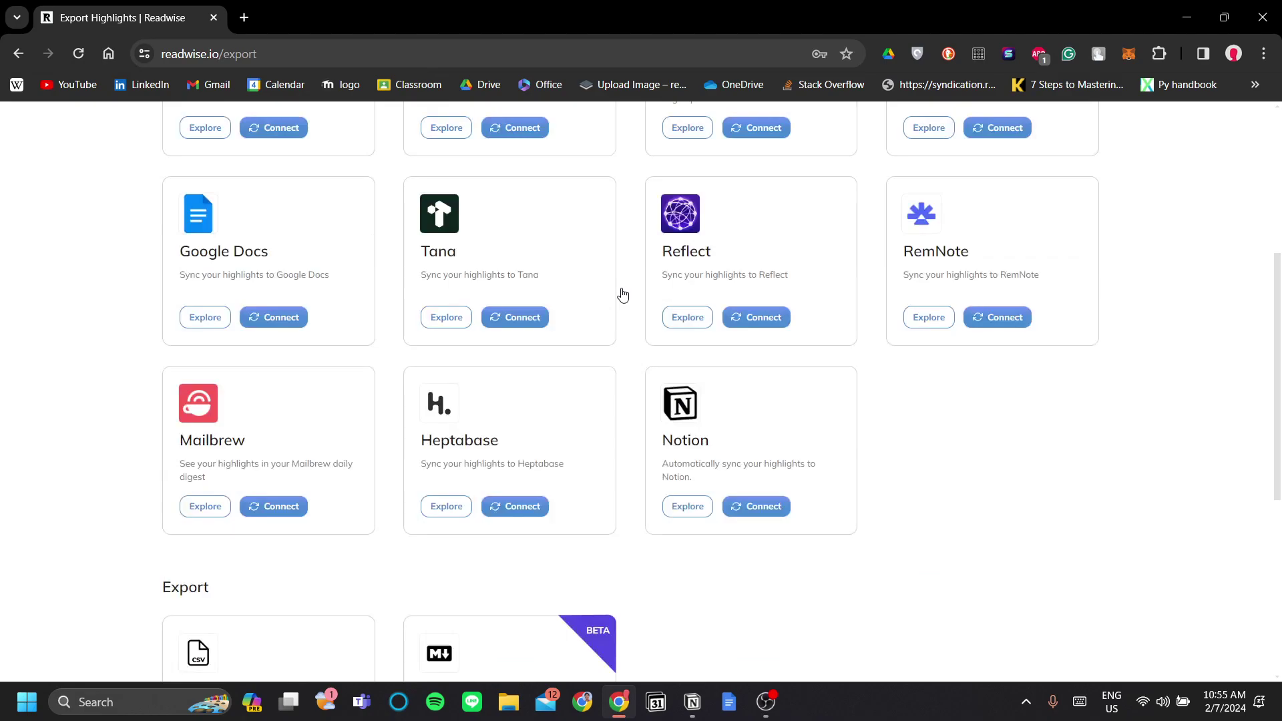
Reconnect Notion with Connect Notion to Readwise.
{"action": "left_click", "coordinate": [772, 512]}
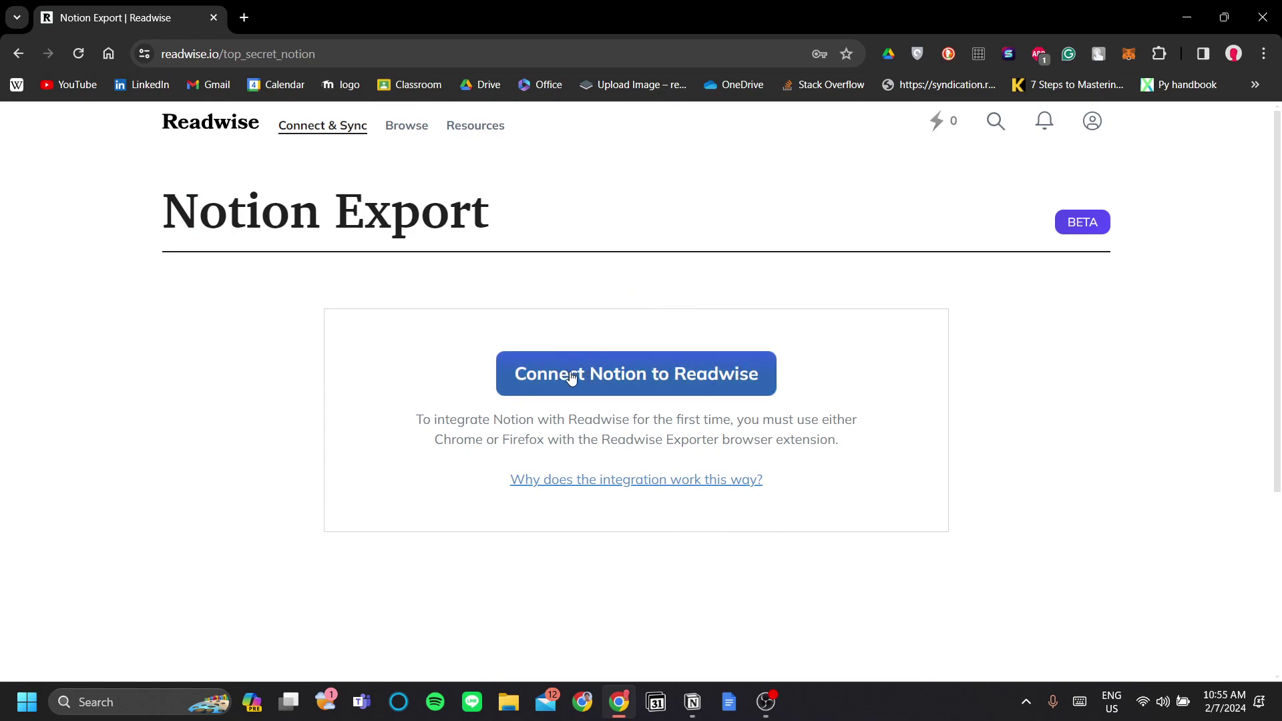
{"action": "left_click", "coordinate": [714, 392]}
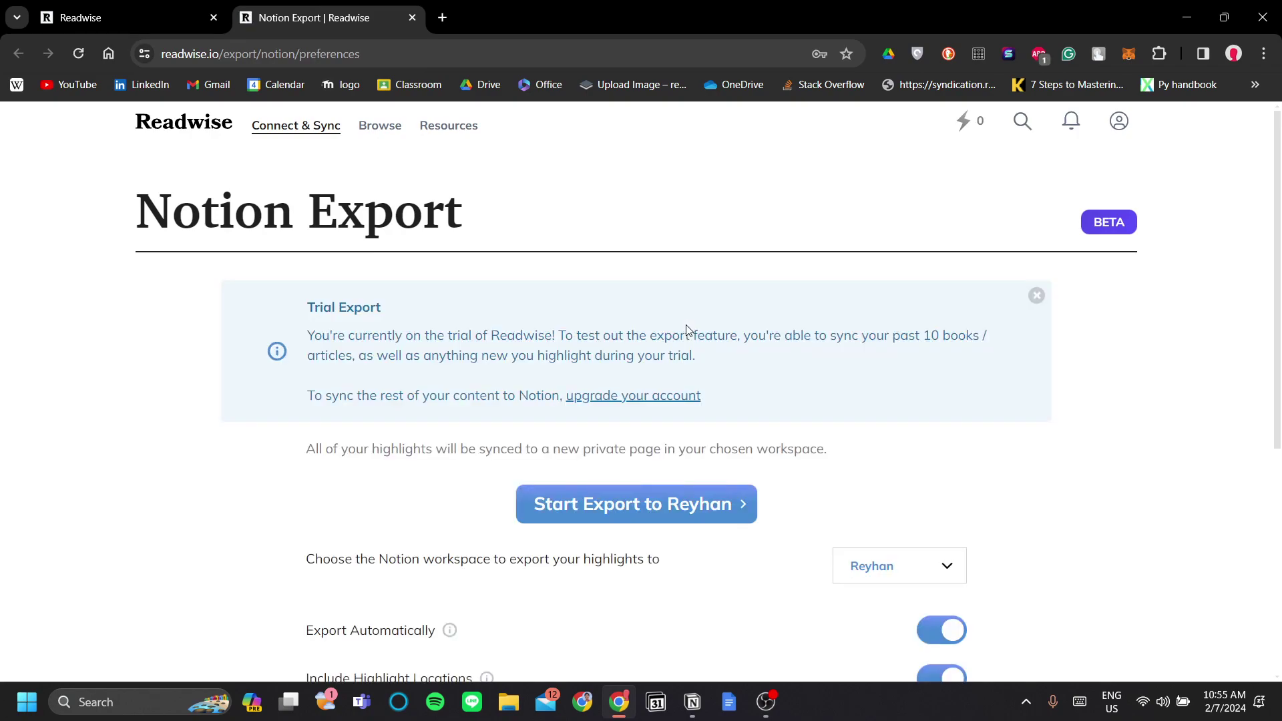
{"action": "scroll", "coordinate": [687, 326], "scroll_direction": "down", "scroll_amount": 2}
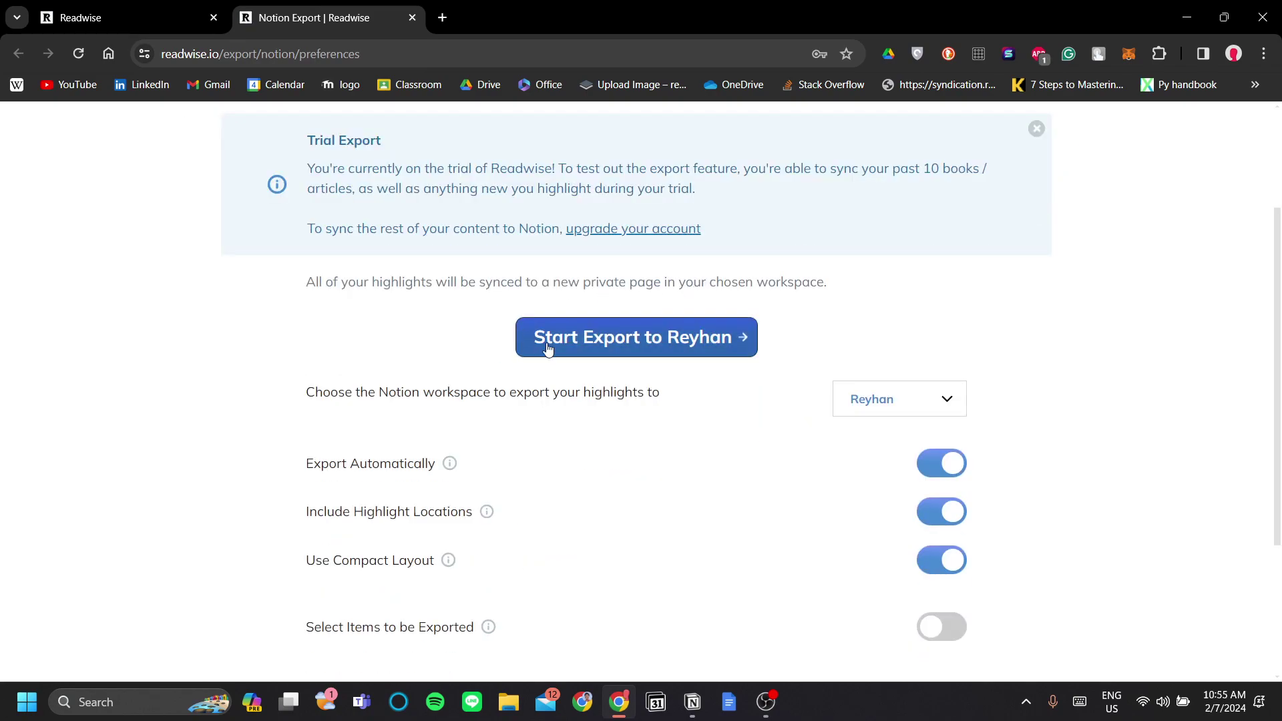
{"action": "scroll", "coordinate": [339, 255], "scroll_direction": "up", "scroll_amount": 1}
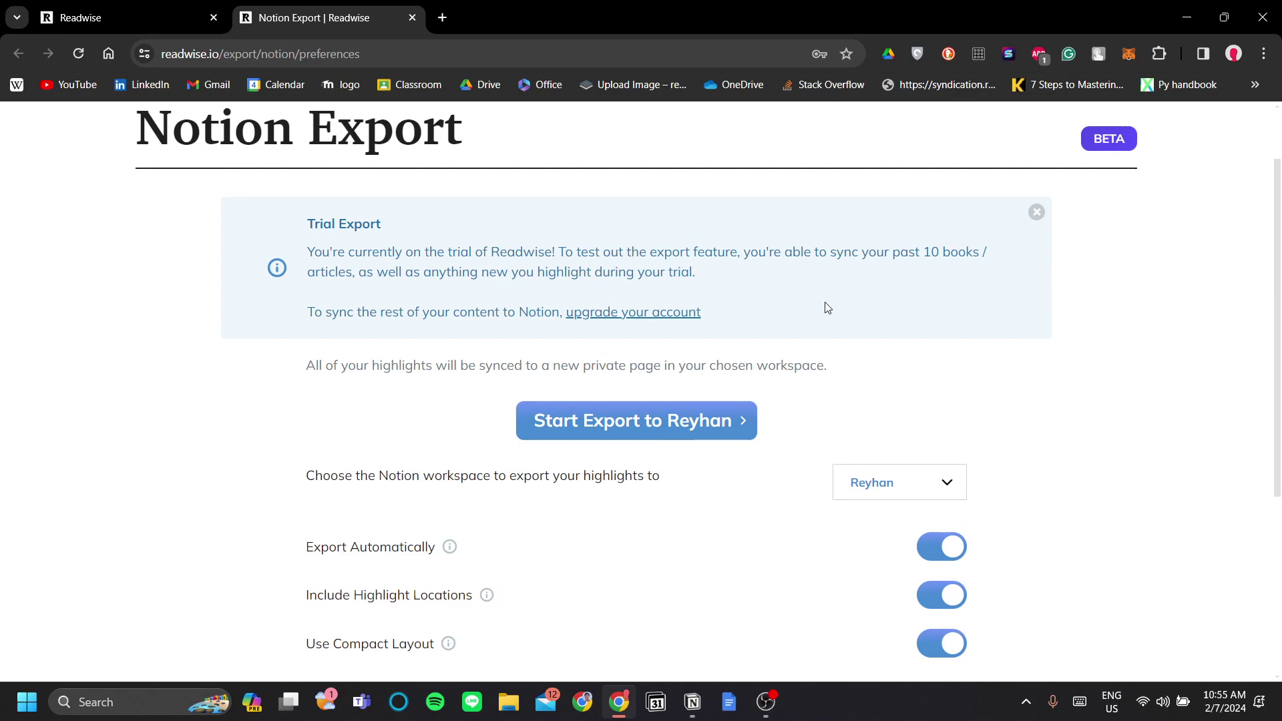
Dismiss the Trial Export notice and choose the personal Notion workspace for export.
{"action": "left_click", "coordinate": [1036, 212]}
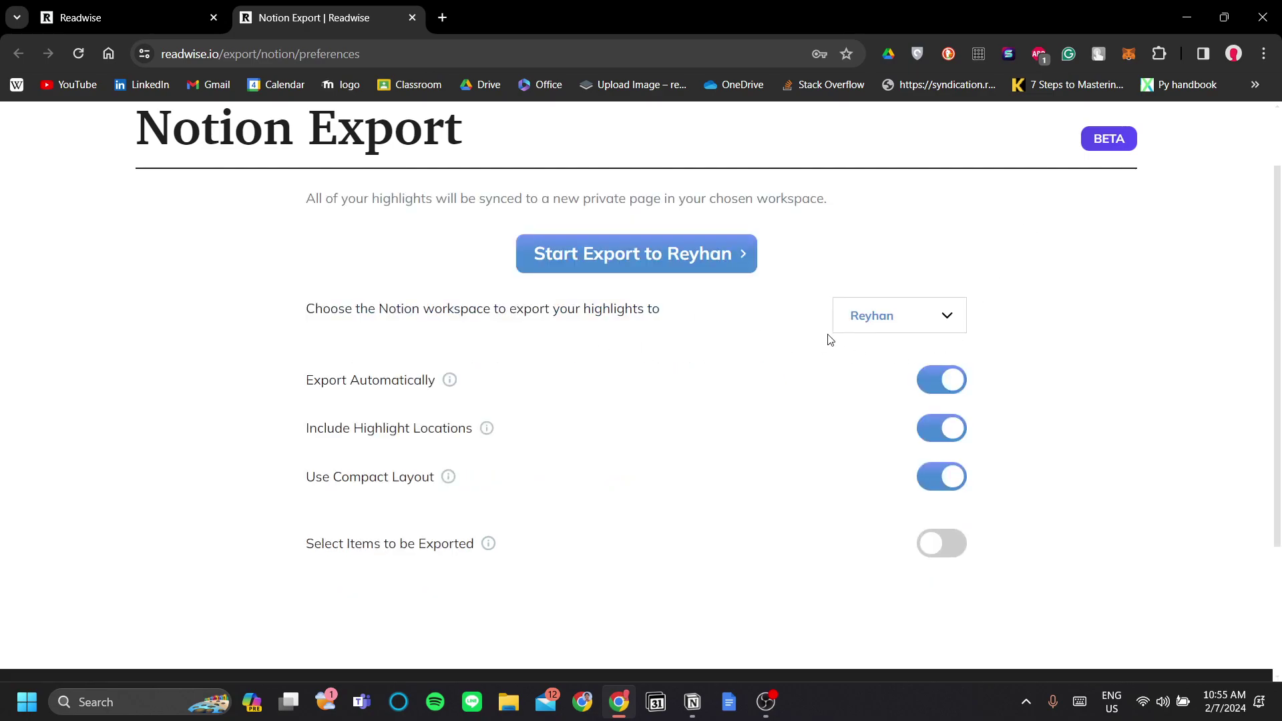
{"action": "left_click", "coordinate": [867, 328]}
{"action": "scroll", "coordinate": [942, 414], "scroll_direction": "down", "scroll_amount": 3}
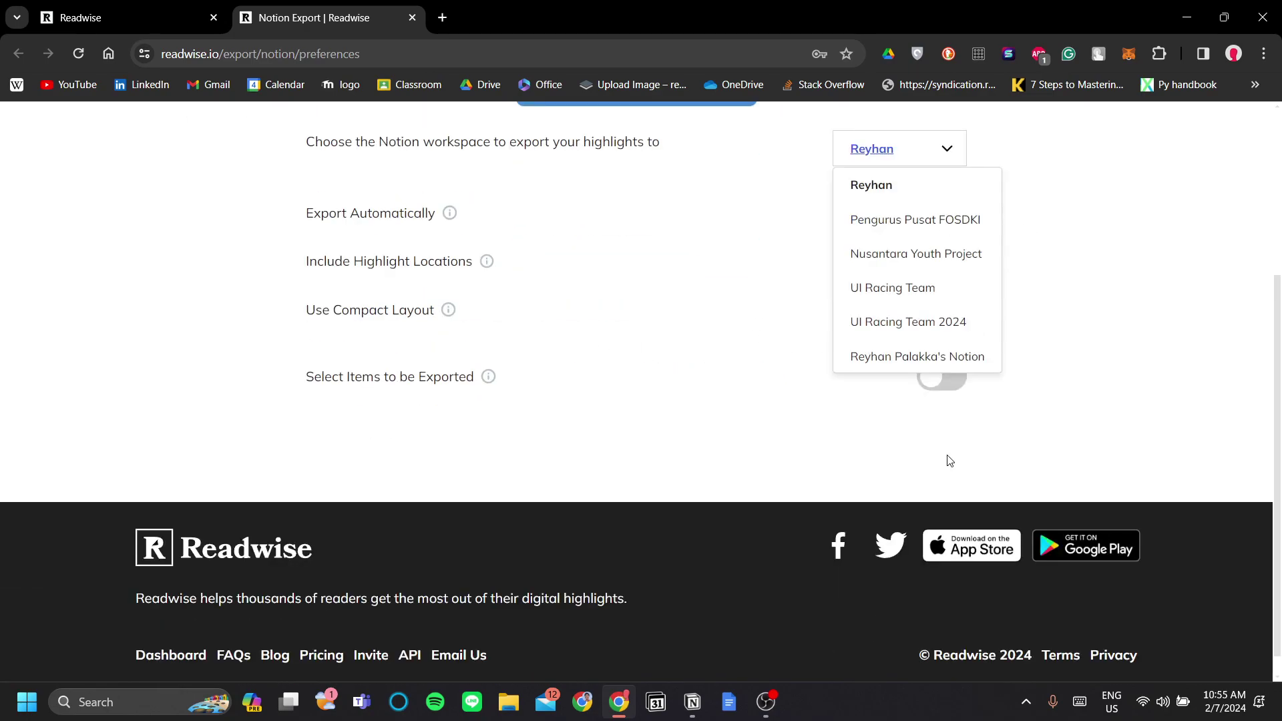
{"action": "scroll", "coordinate": [947, 458], "scroll_direction": "up", "scroll_amount": 3}
{"action": "left_click", "coordinate": [889, 524]}
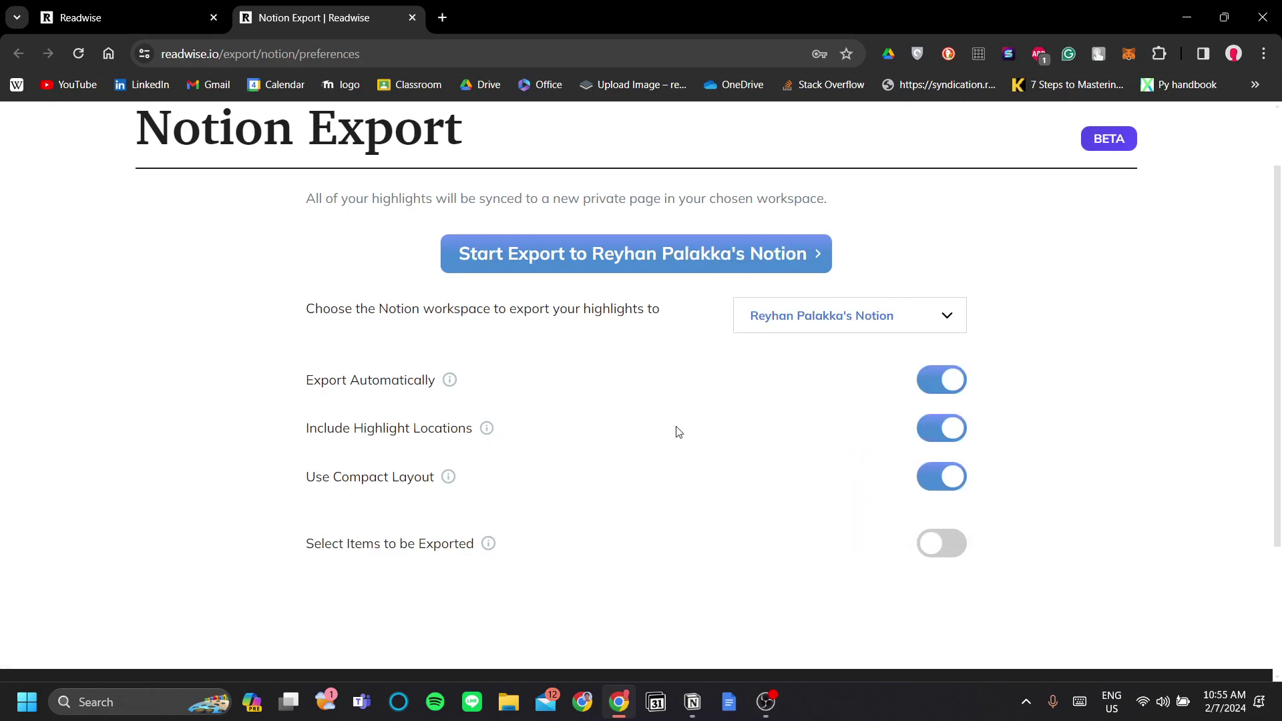
{"action": "scroll", "coordinate": [678, 424], "scroll_direction": "up", "scroll_amount": 2}
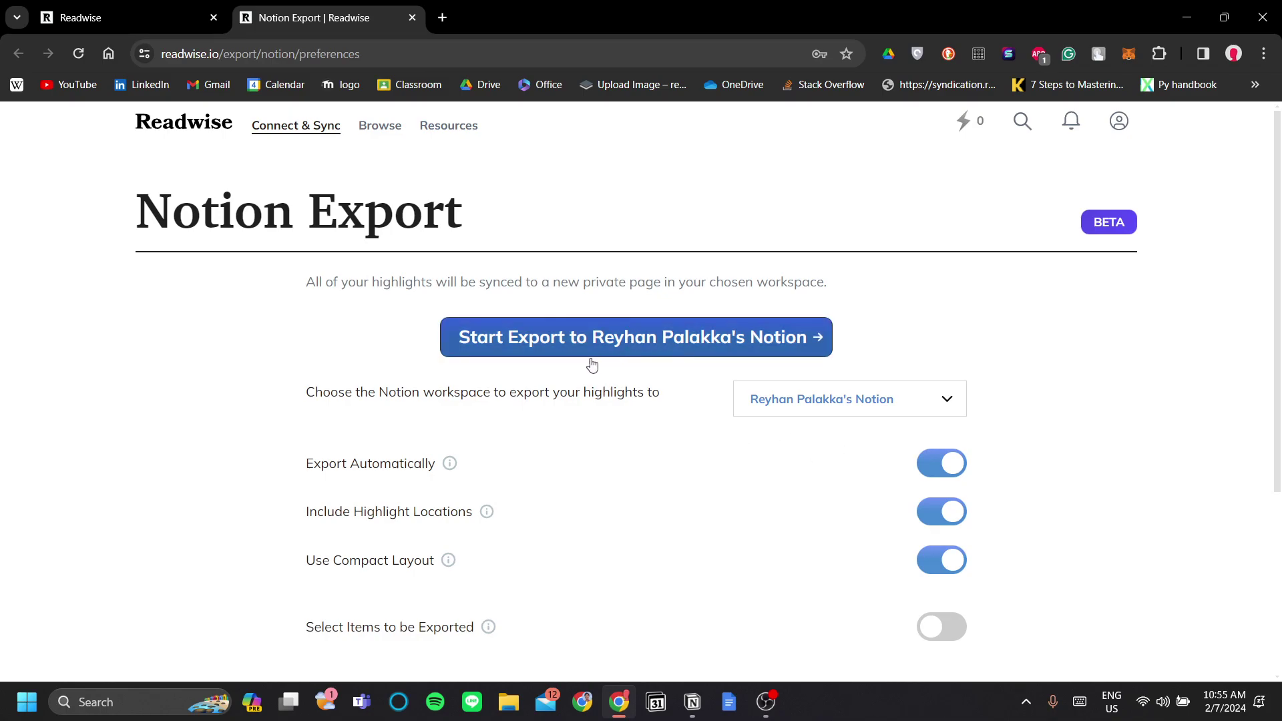
{"action": "scroll", "coordinate": [604, 405], "scroll_direction": "down", "scroll_amount": 1}
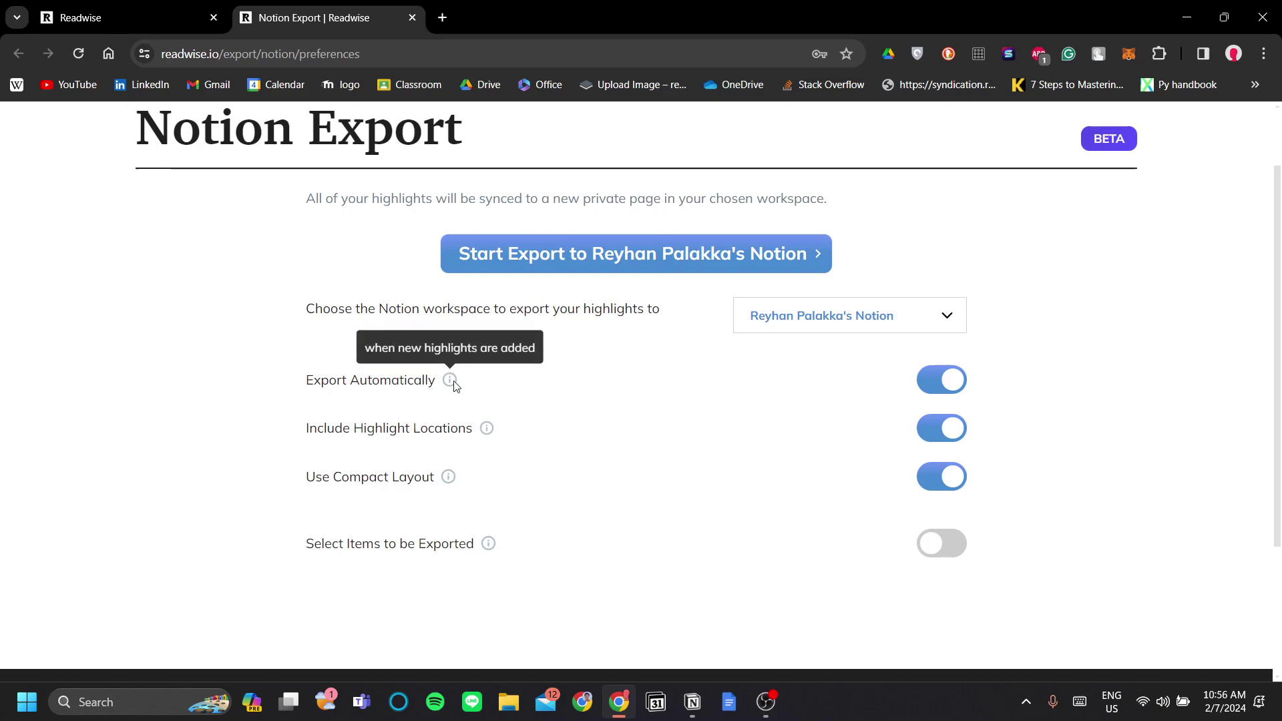
Keep All content included in the Notion export settings.
{"action": "mouse_move", "coordinate": [448, 380]}
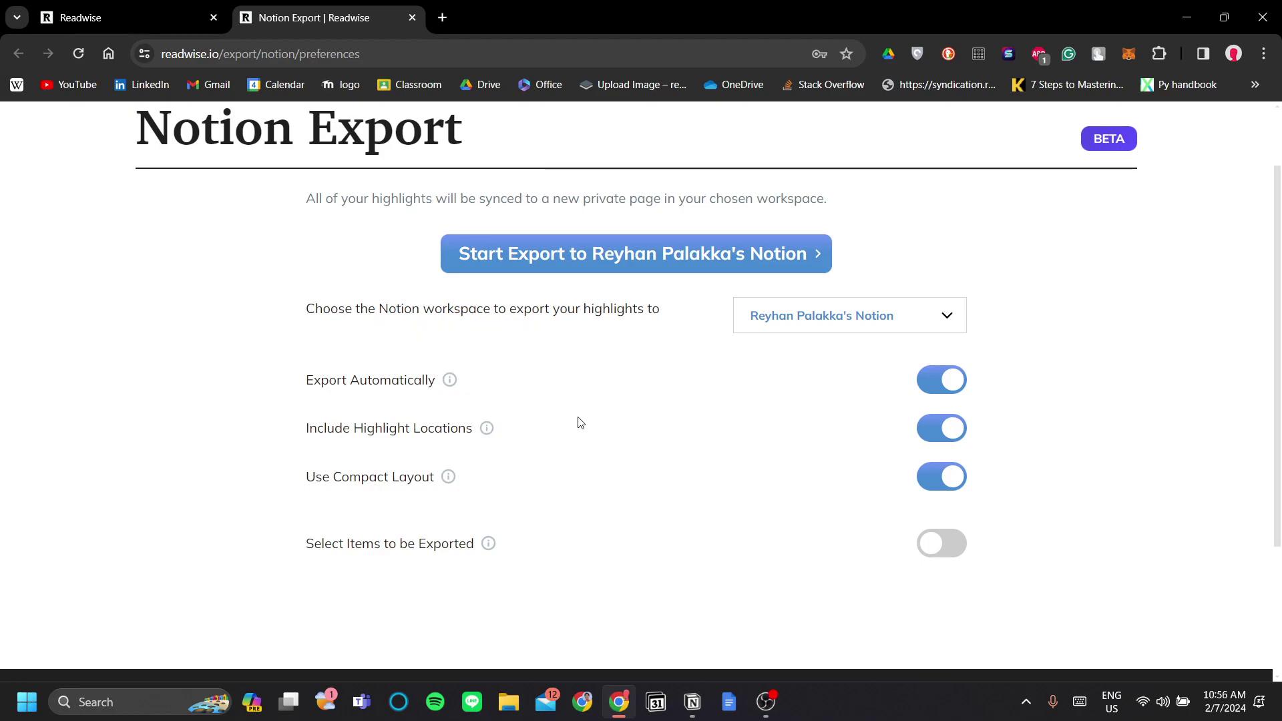
{"action": "left_click_drag", "start_coordinate": [355, 427], "coordinate": [434, 428]}
{"action": "left_click", "coordinate": [442, 477]}
{"action": "mouse_move", "coordinate": [489, 438]}
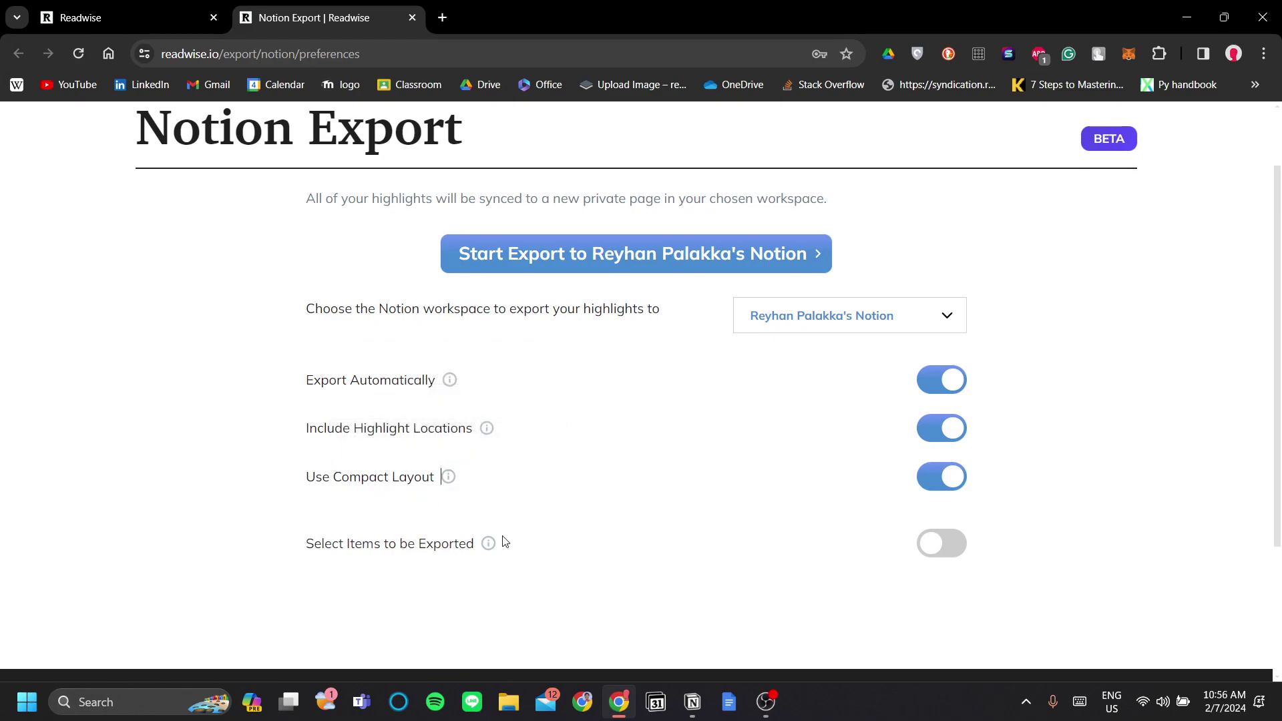
{"action": "left_click", "coordinate": [929, 554]}
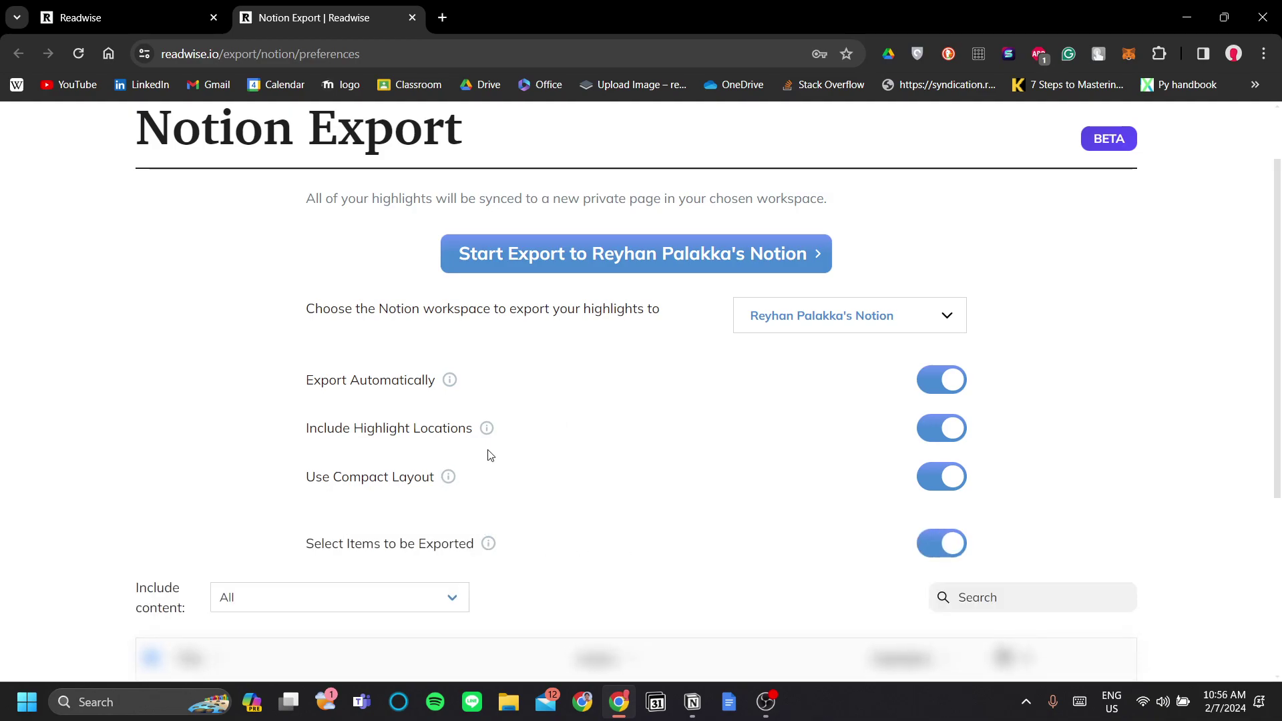
{"action": "scroll", "coordinate": [488, 455], "scroll_direction": "down", "scroll_amount": 3}
{"action": "left_click", "coordinate": [416, 433]}
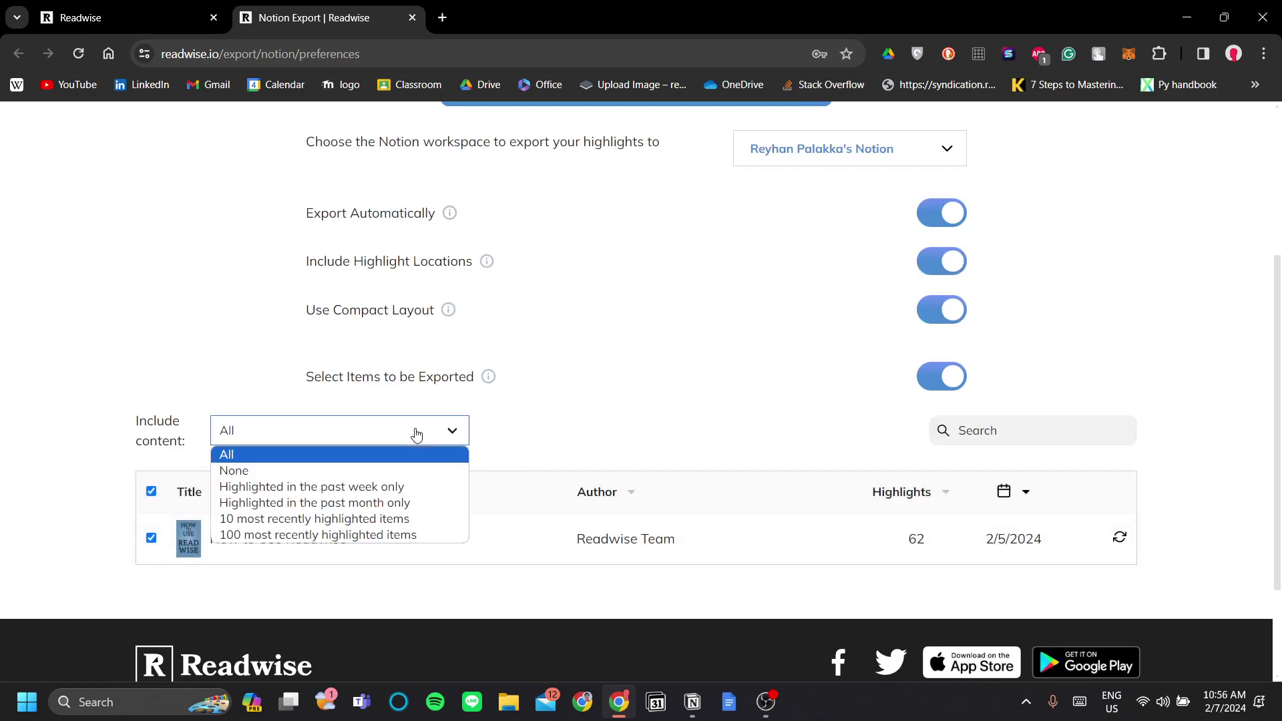
{"action": "left_click", "coordinate": [419, 433]}
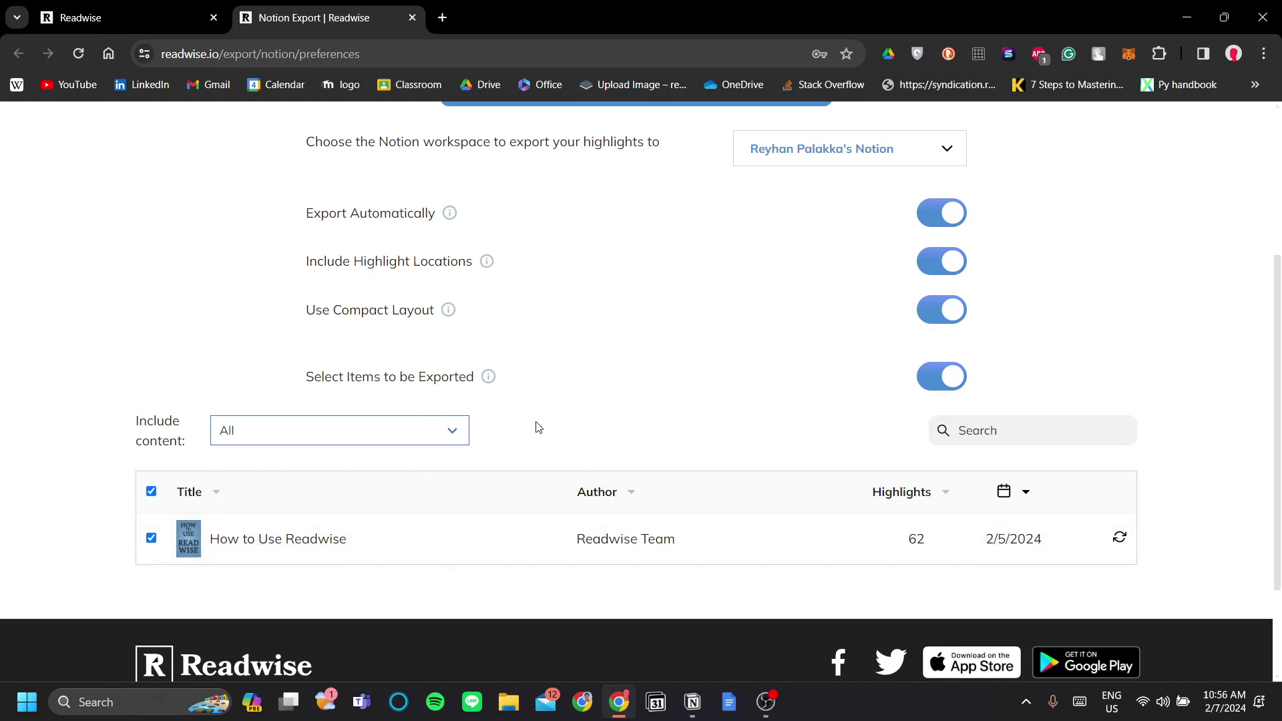
Switch off 'Select Items to be Exported' and start the export to Notion.
{"action": "left_click", "coordinate": [938, 392]}
{"action": "left_click", "coordinate": [942, 394]}
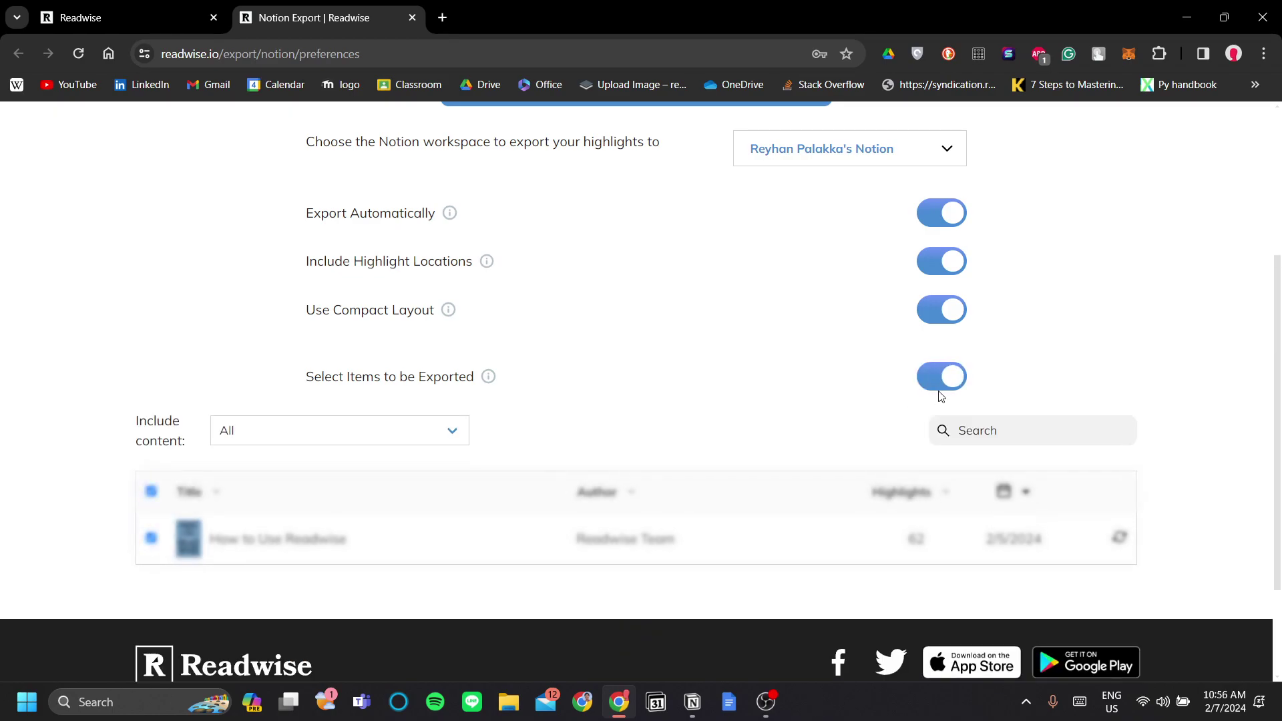
{"action": "left_click", "coordinate": [939, 391]}
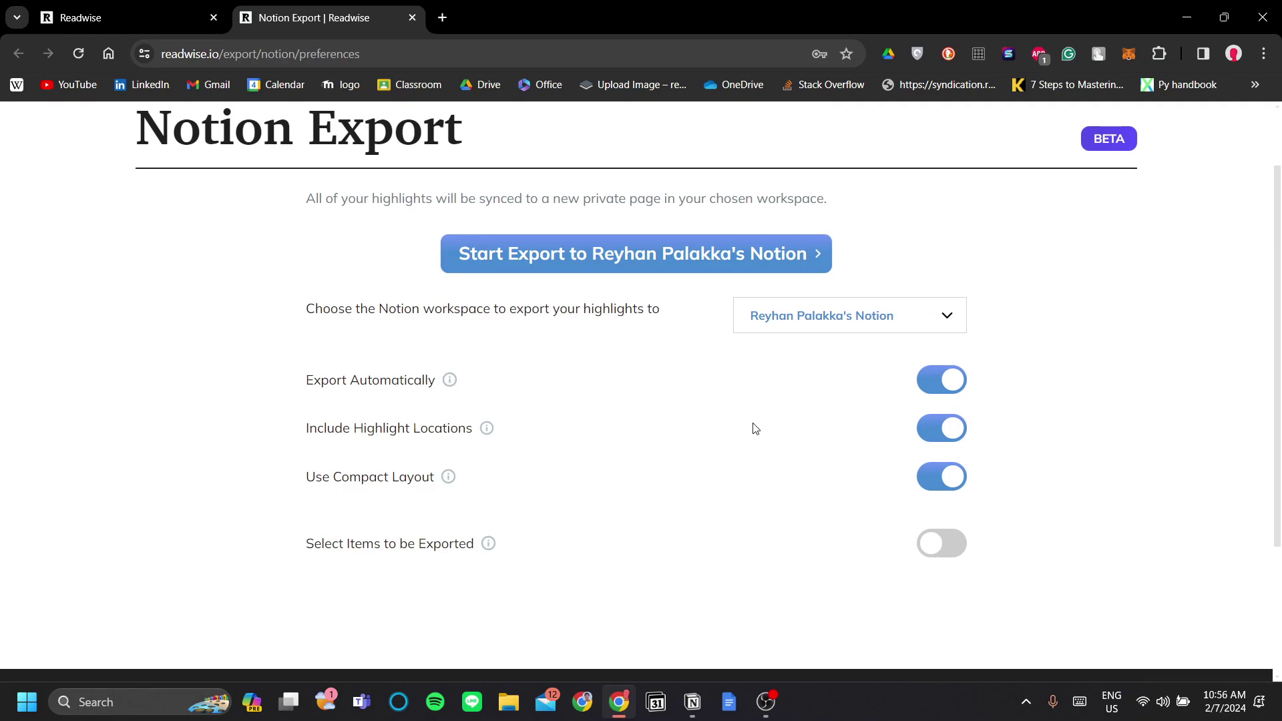
{"action": "left_click", "coordinate": [582, 260]}
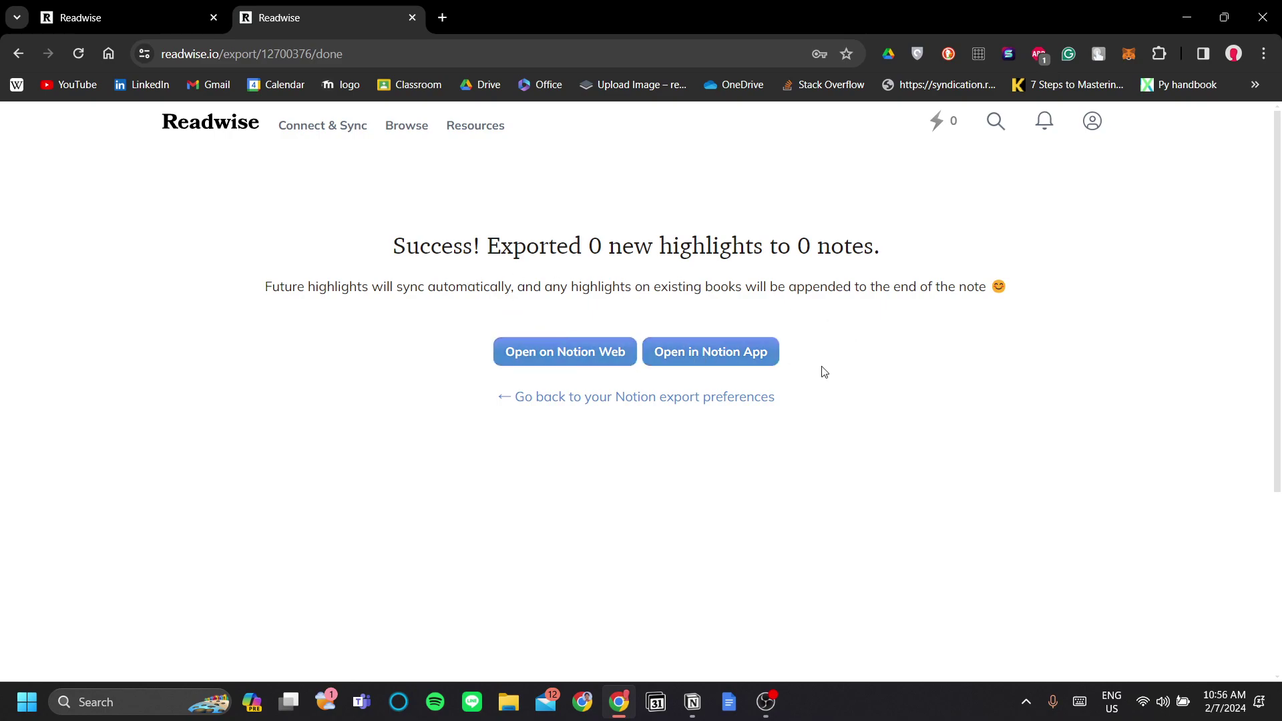
Open the exported page in the Notion desktop app, allowing the browser's Open Notion prompt.
{"action": "left_click_drag", "start_coordinate": [515, 246], "coordinate": [801, 280]}
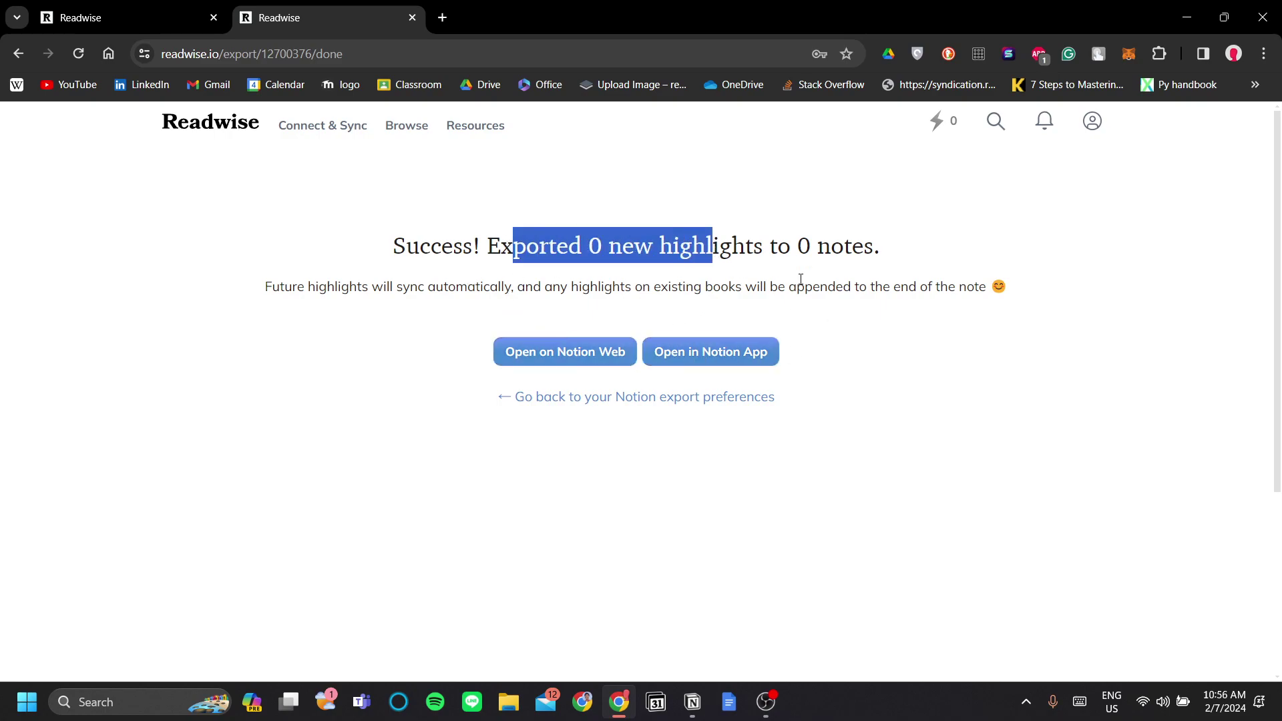
{"action": "left_click", "coordinate": [798, 284]}
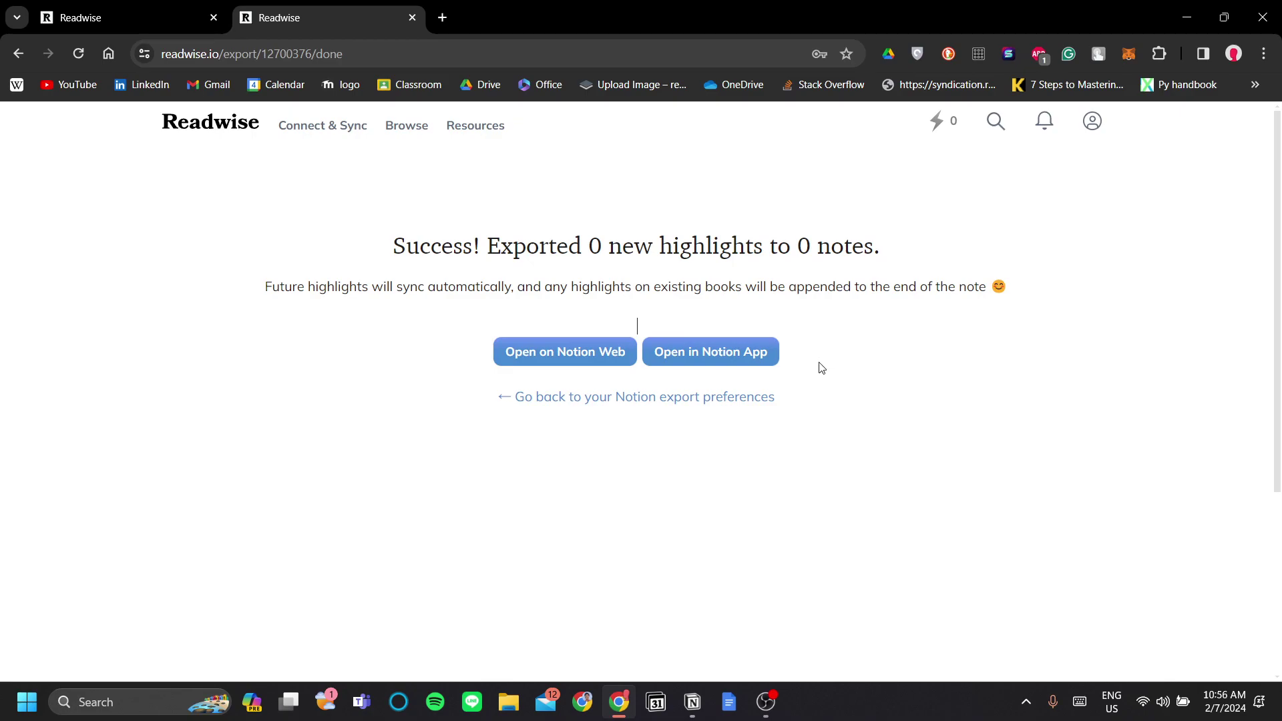
{"action": "left_click", "coordinate": [703, 359]}
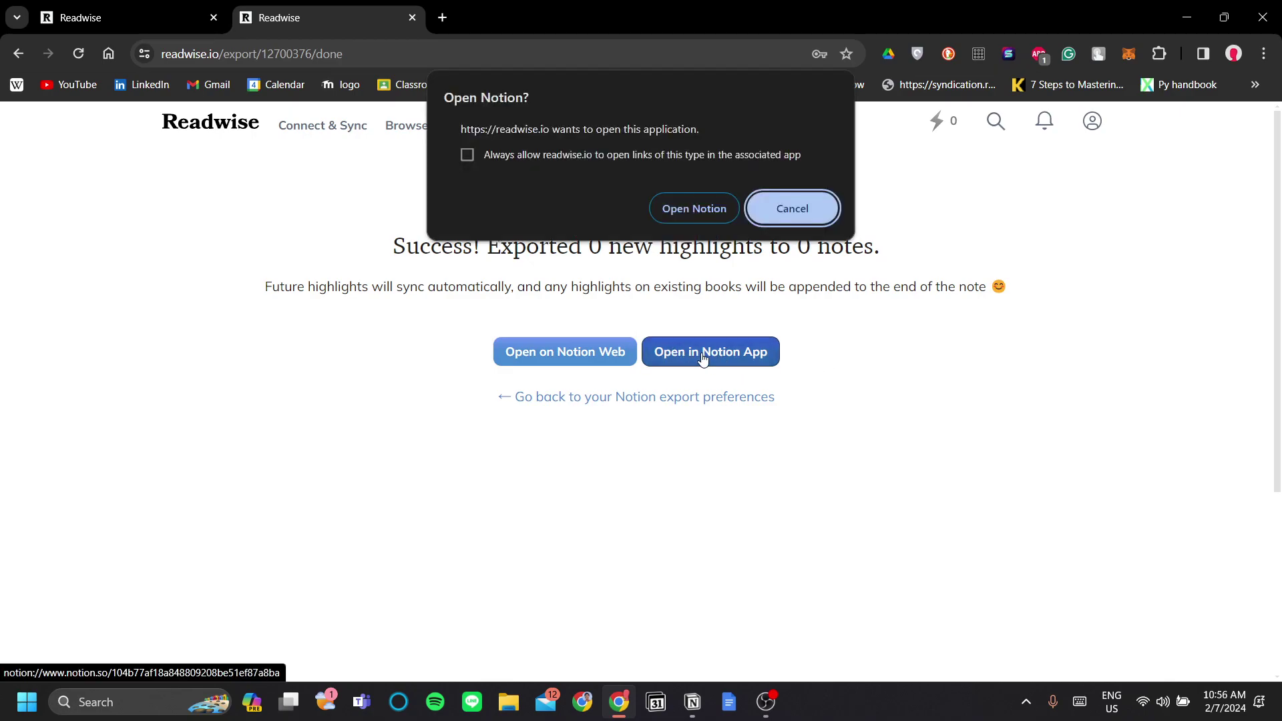
{"action": "left_click", "coordinate": [693, 223]}
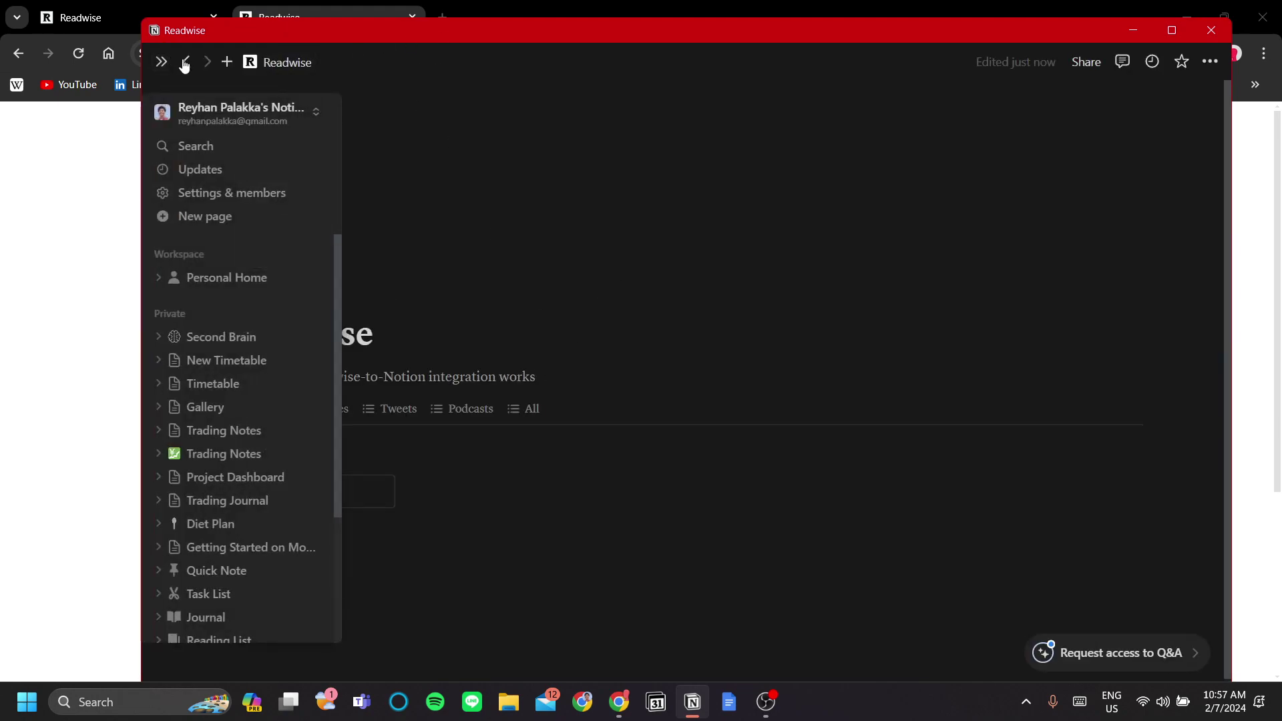
Browse the imported Readwise page and add an empty line below the Library database.
{"action": "mouse_move", "coordinate": [162, 62]}
{"action": "scroll", "coordinate": [266, 335], "scroll_direction": "down", "scroll_amount": 3}
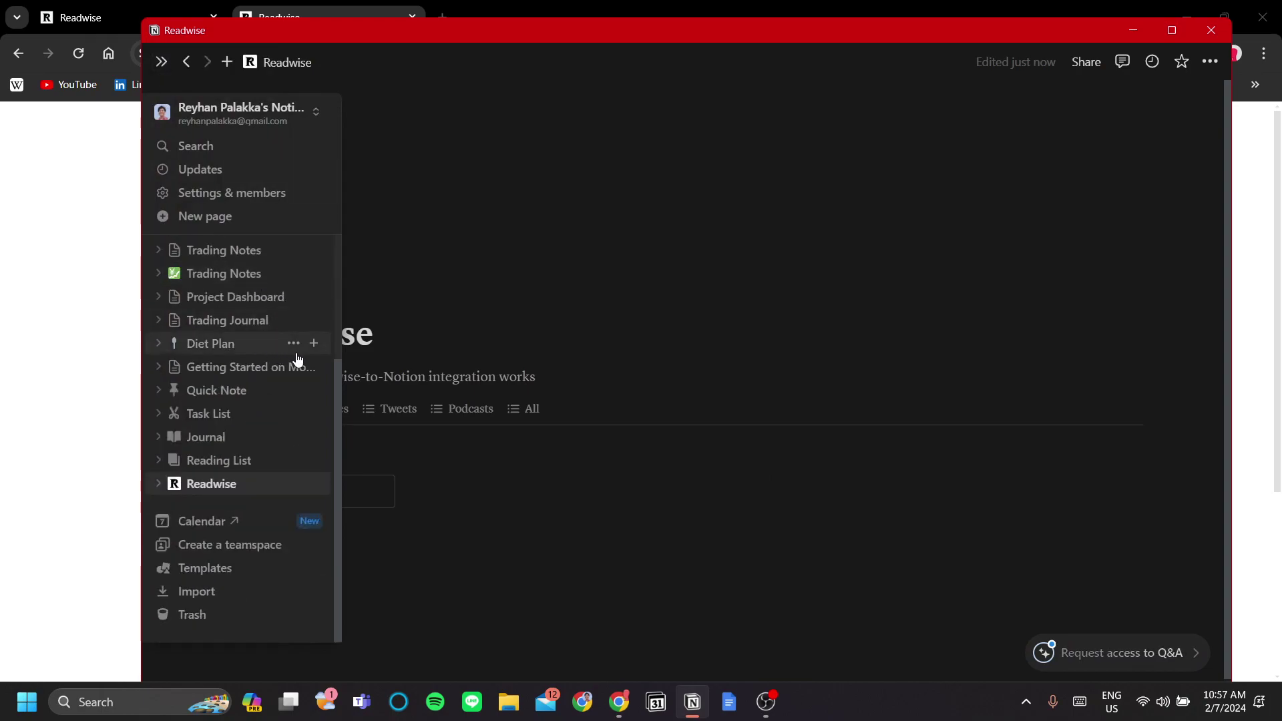
{"action": "left_click", "coordinate": [598, 485]}
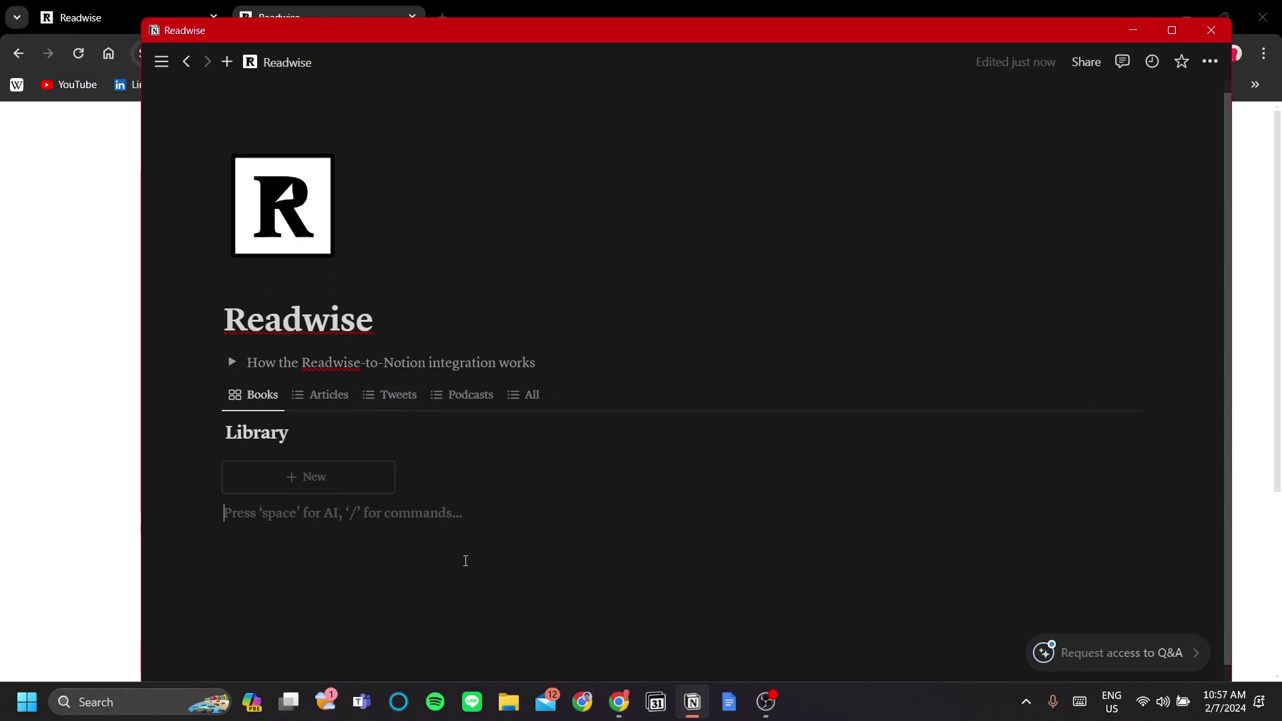
{"action": "scroll", "coordinate": [466, 561], "scroll_direction": "down", "scroll_amount": 1}
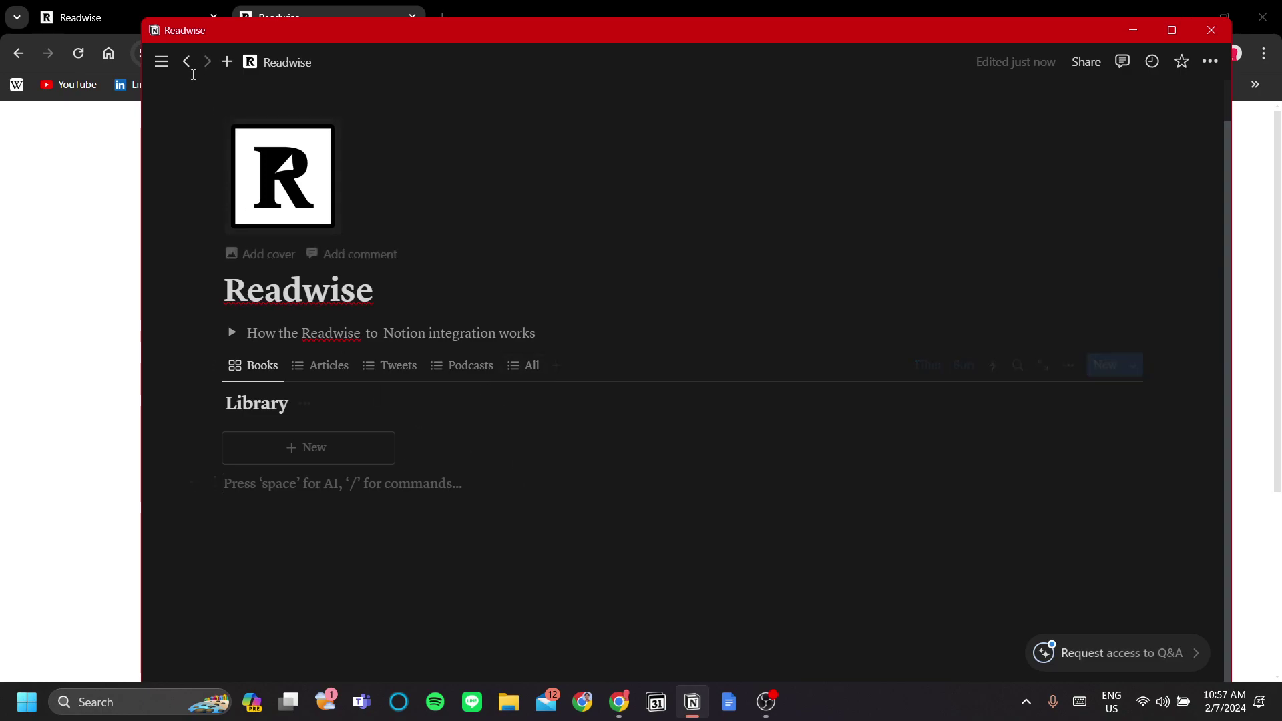
{"action": "mouse_move", "coordinate": [162, 61]}
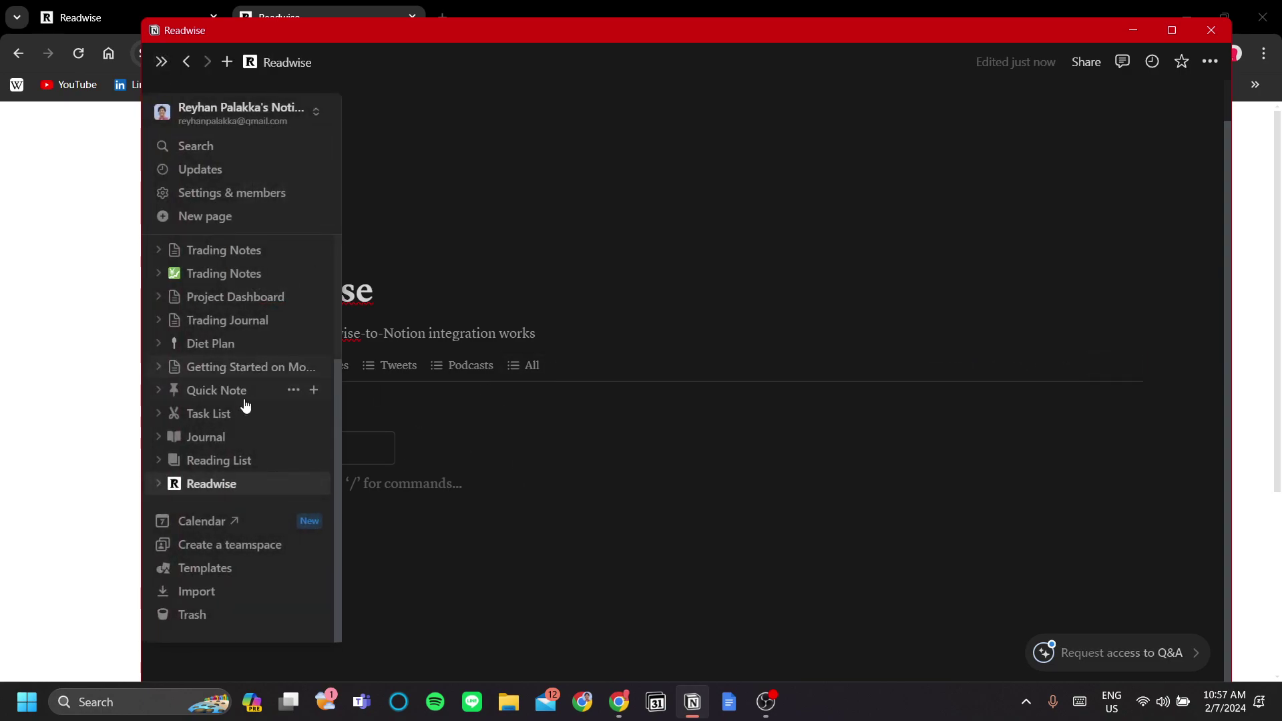
{"action": "scroll", "coordinate": [249, 394], "scroll_direction": "up", "scroll_amount": 3}
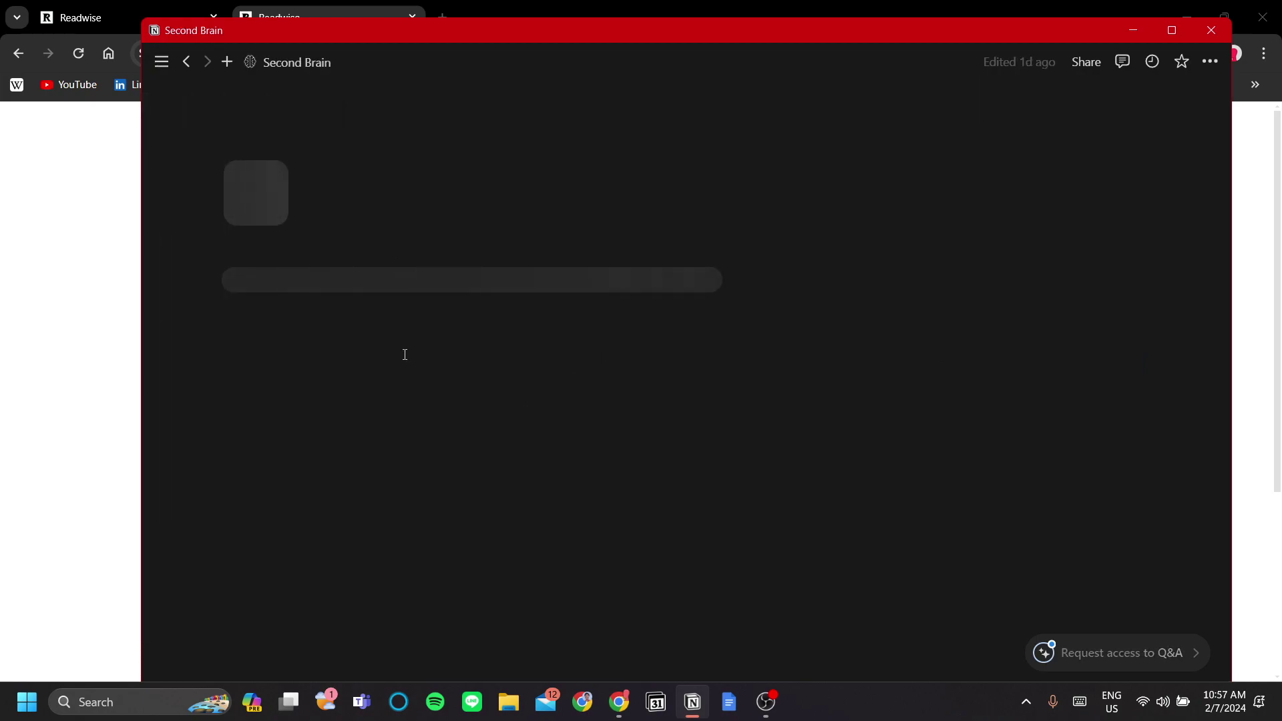
Add a 'Books List' sub-page on a new line under Database using /page.
{"action": "scroll", "coordinate": [314, 492], "scroll_direction": "down", "scroll_amount": 3}
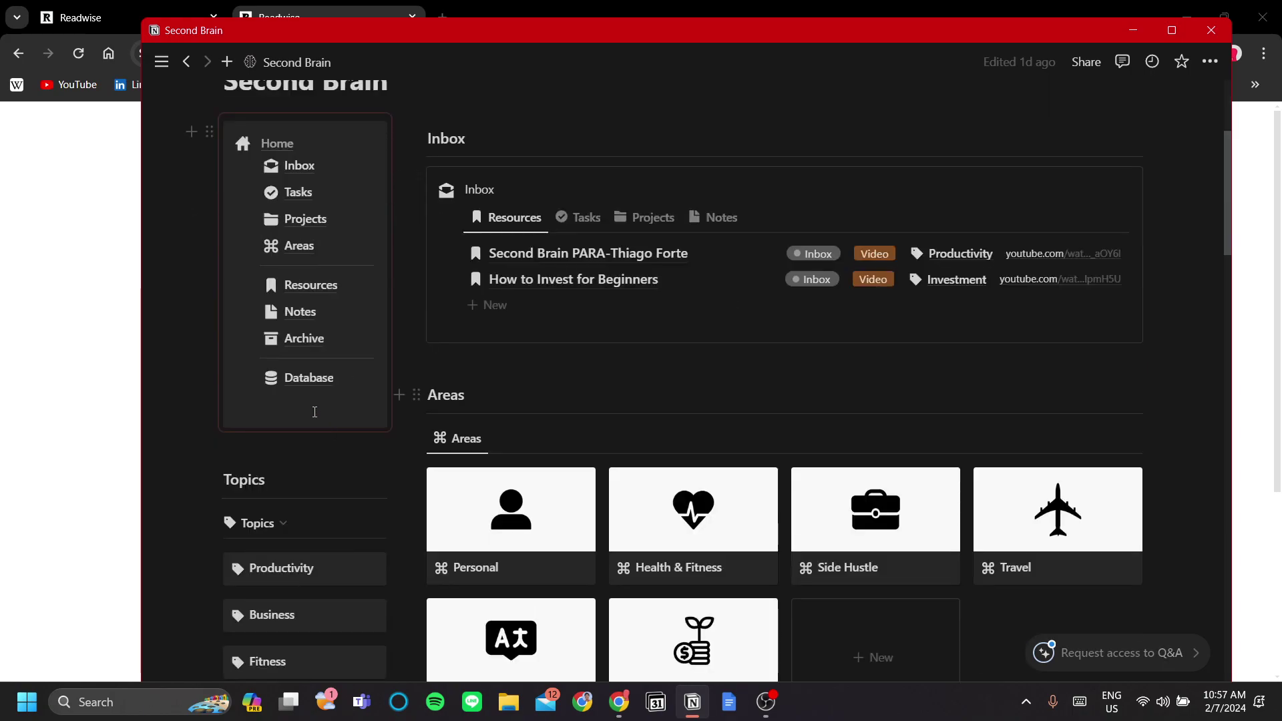
{"action": "left_click", "coordinate": [312, 401]}
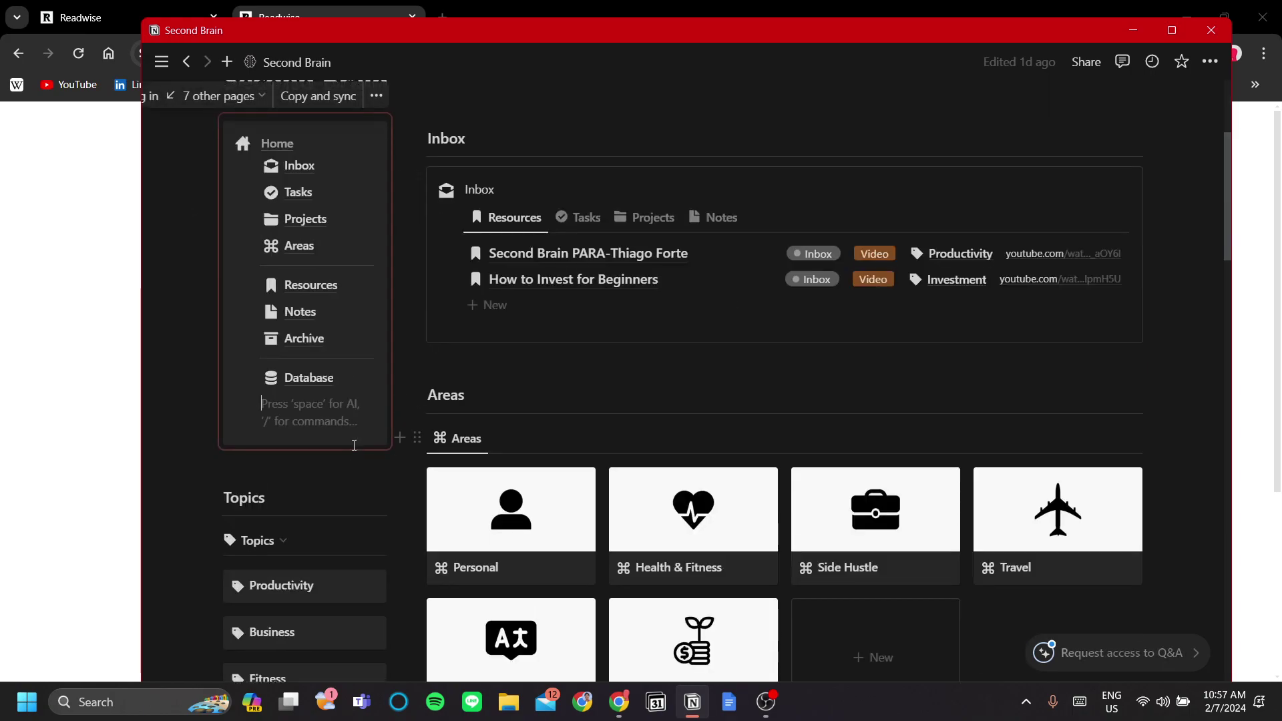
{"action": "type", "text": "/"}
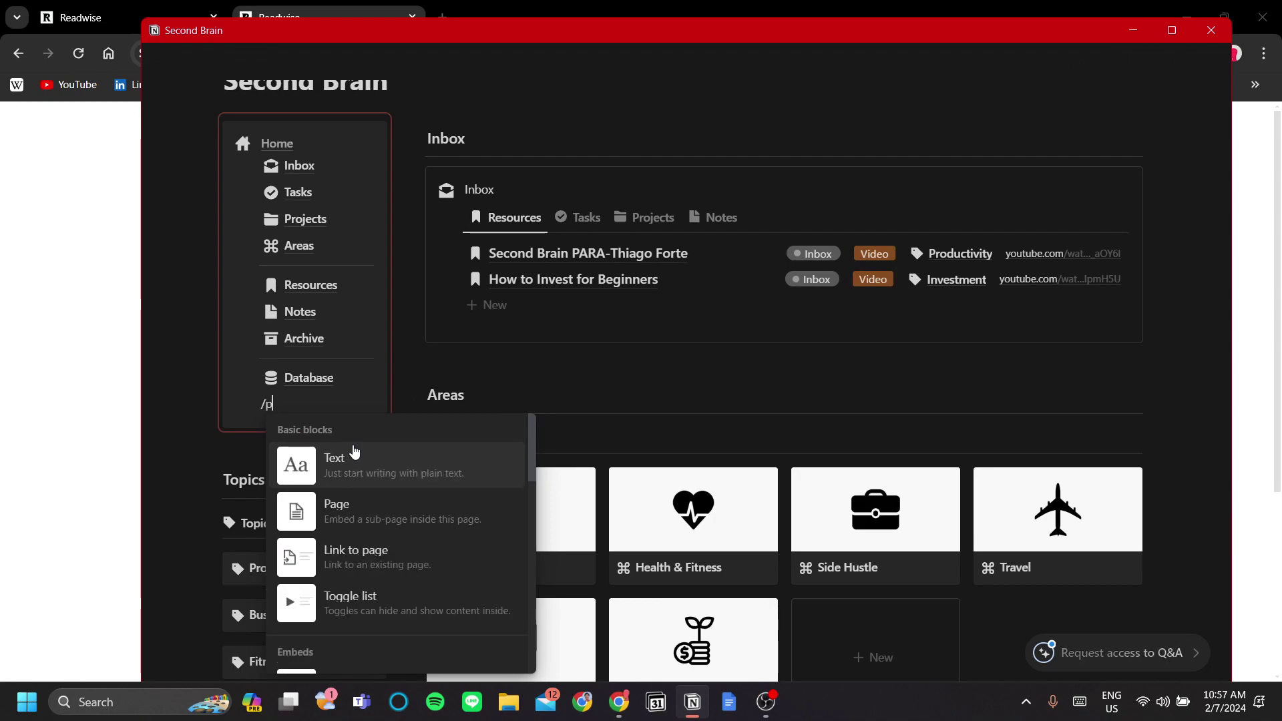
{"action": "left_click", "coordinate": [386, 511]}
{"action": "type", "text": "Books List"}
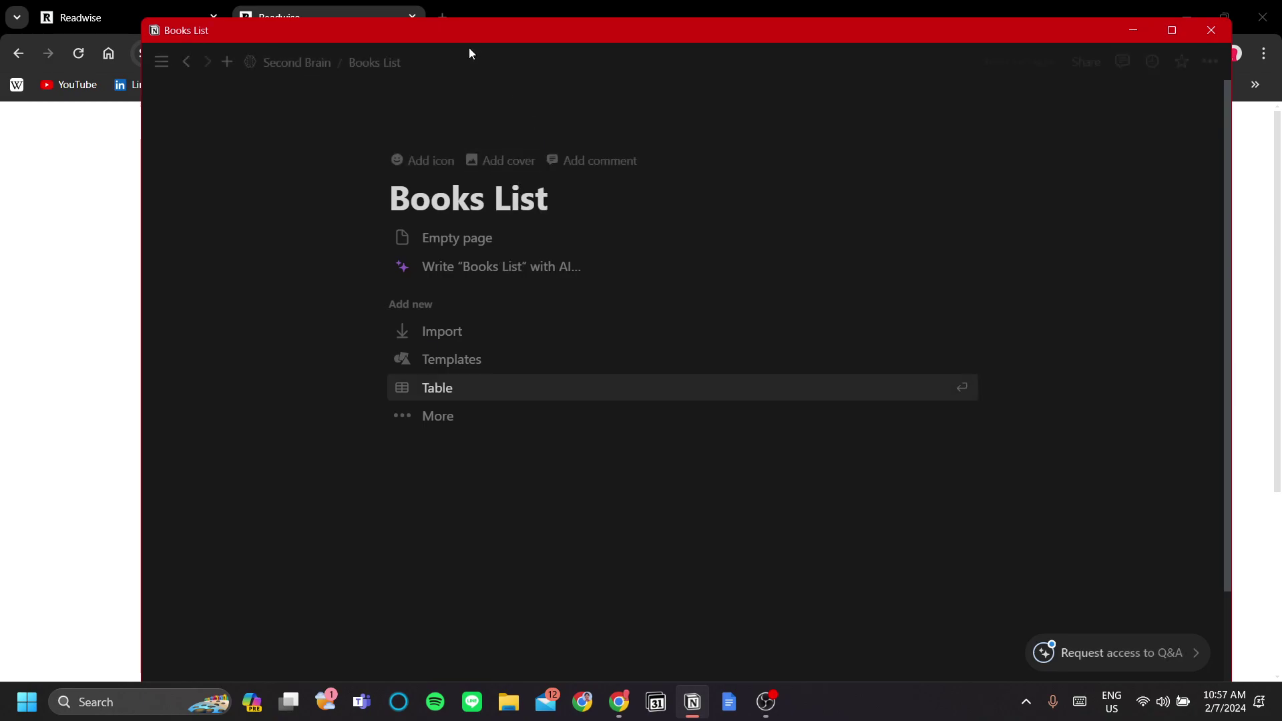
Give Books List a book icon and open the page.
{"action": "left_click", "coordinate": [422, 161]}
{"action": "left_click", "coordinate": [423, 213]}
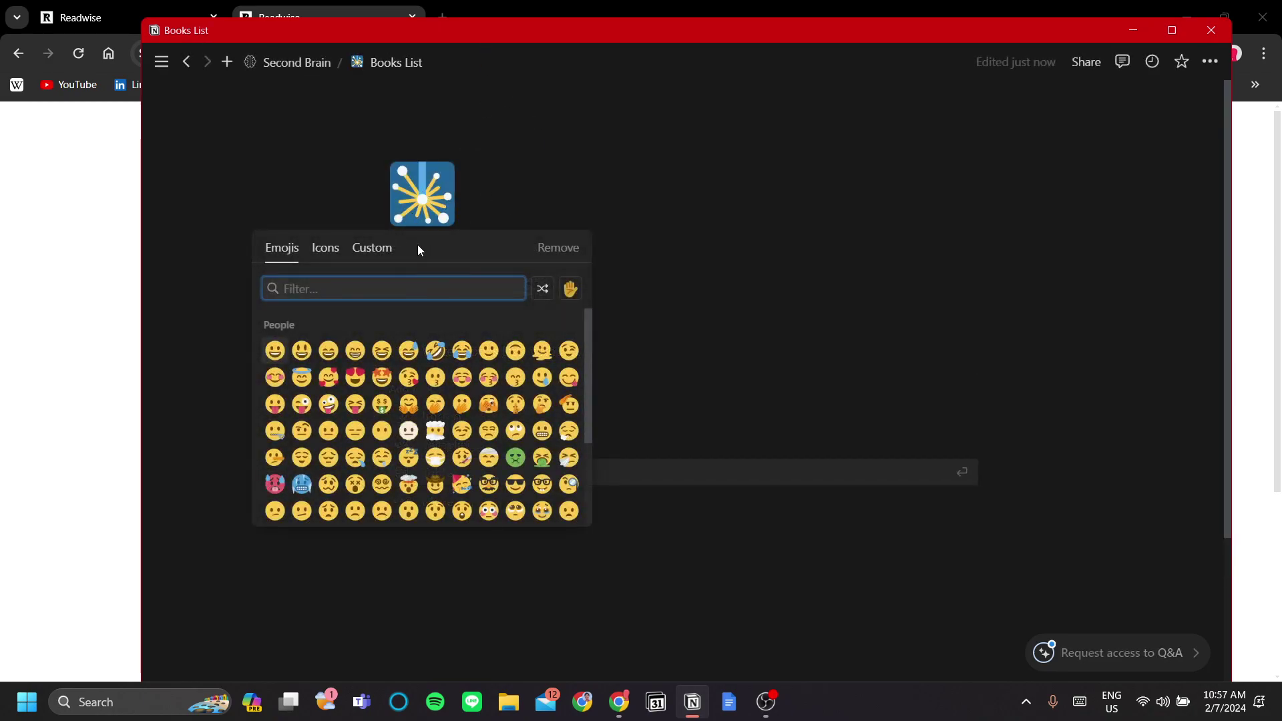
{"action": "left_click", "coordinate": [326, 250]}
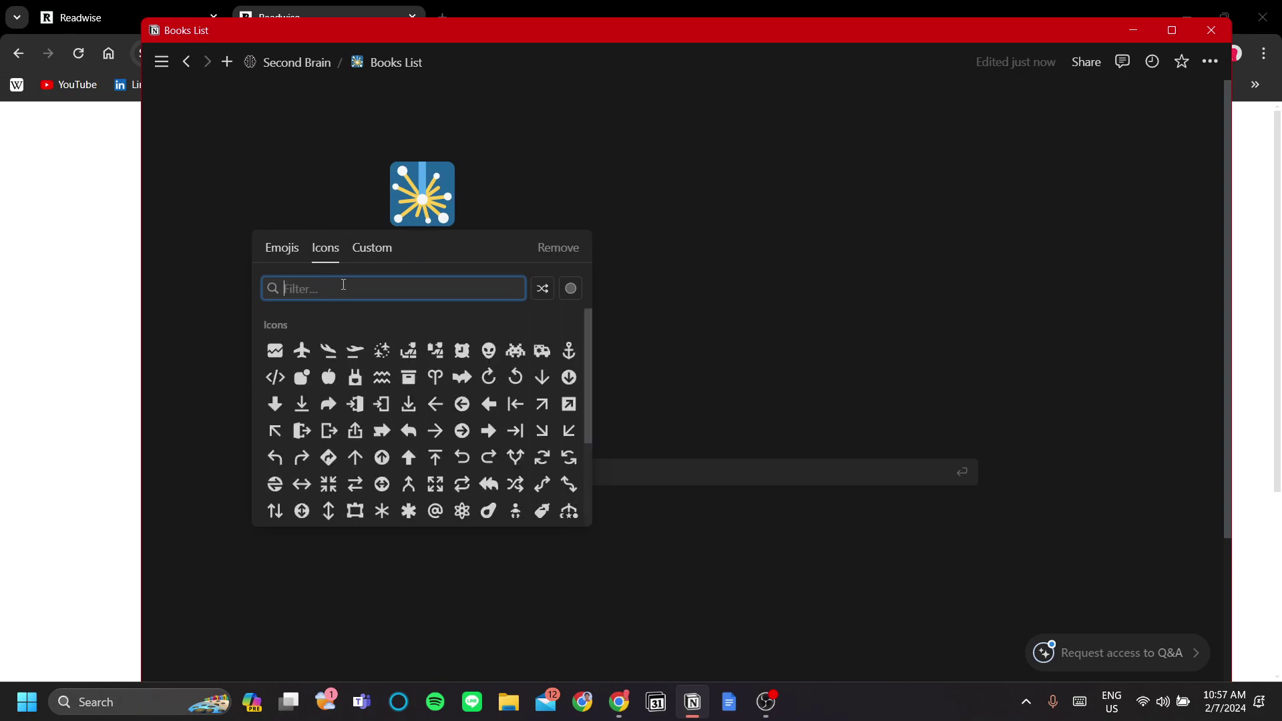
{"action": "type", "text": "book"}
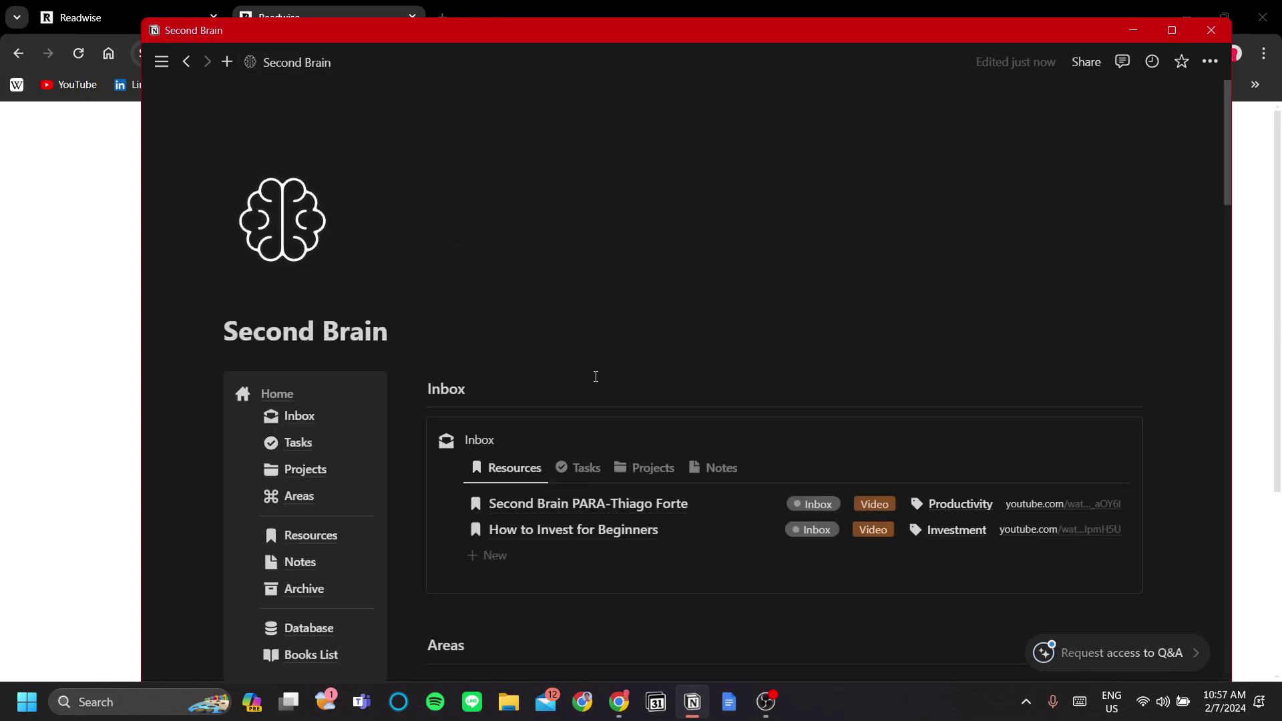
{"action": "scroll", "coordinate": [608, 408], "scroll_direction": "down", "scroll_amount": 5}
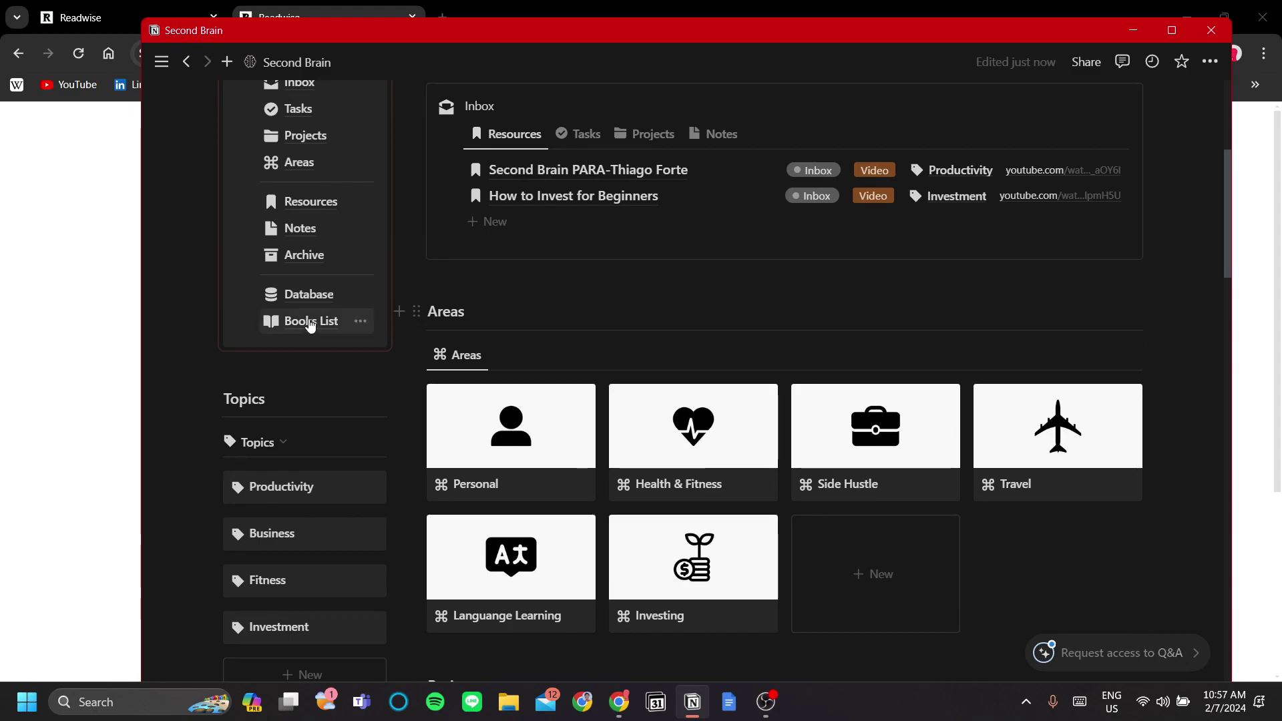
{"action": "left_click", "coordinate": [309, 323]}
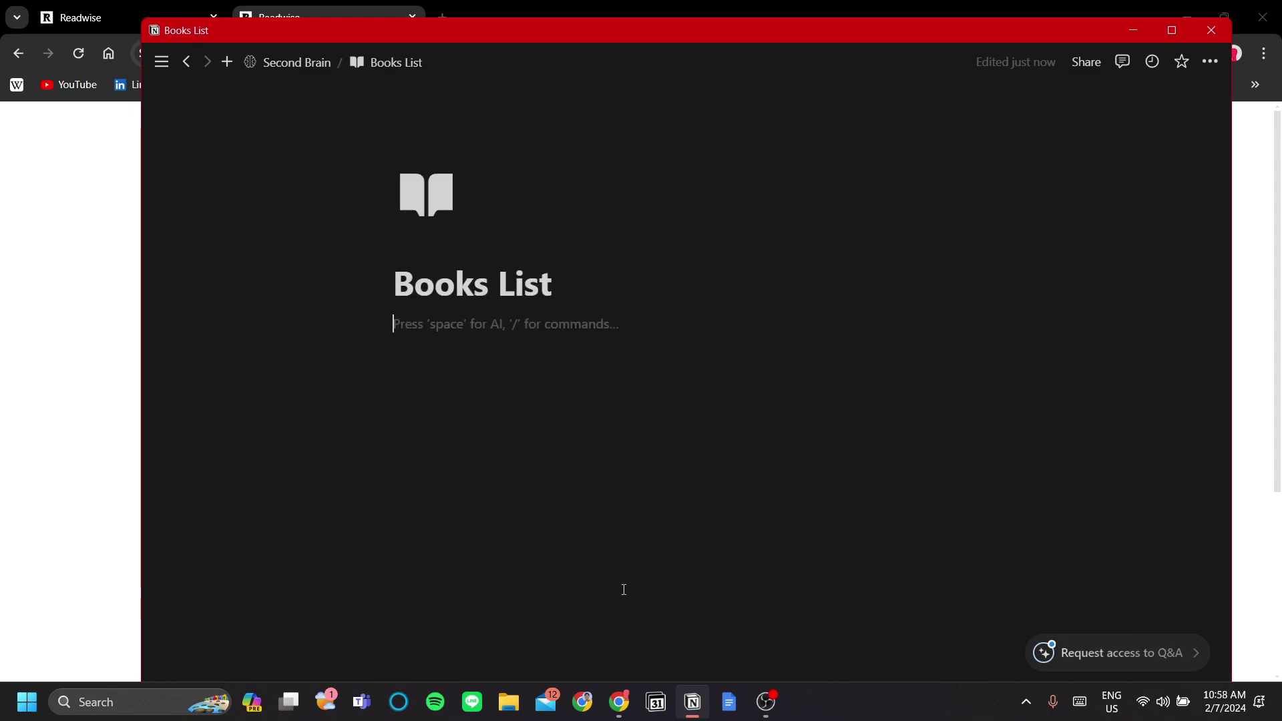
Move the Library database from the Readwise page into Books List and visit it.
{"action": "mouse_move", "coordinate": [161, 61]}
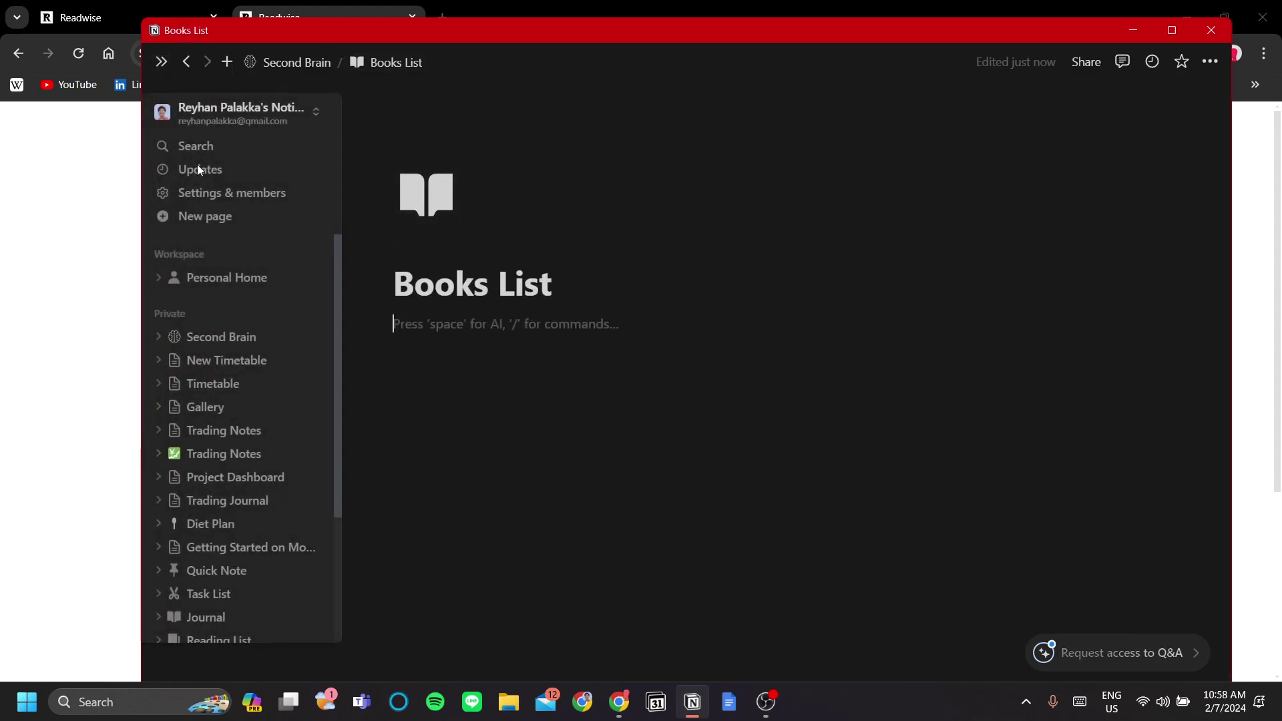
{"action": "scroll", "coordinate": [254, 504], "scroll_direction": "down", "scroll_amount": 2}
{"action": "left_click", "coordinate": [238, 489]}
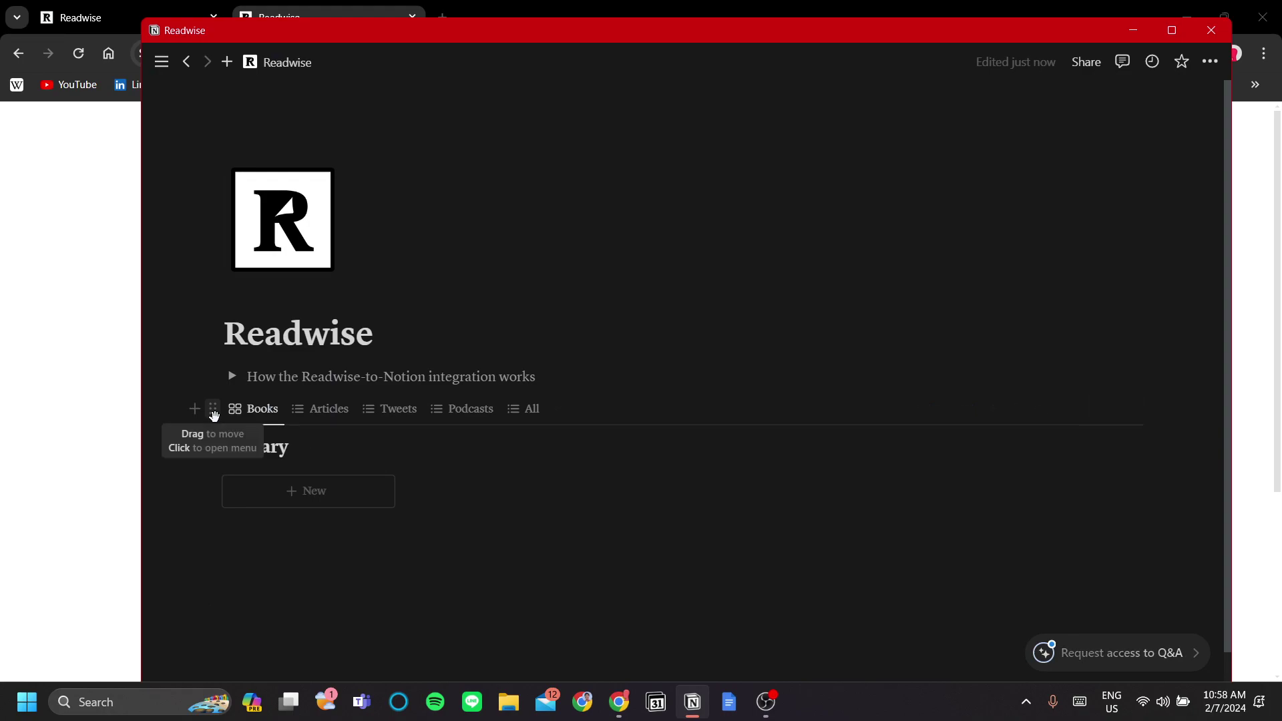
{"action": "left_click", "coordinate": [214, 412]}
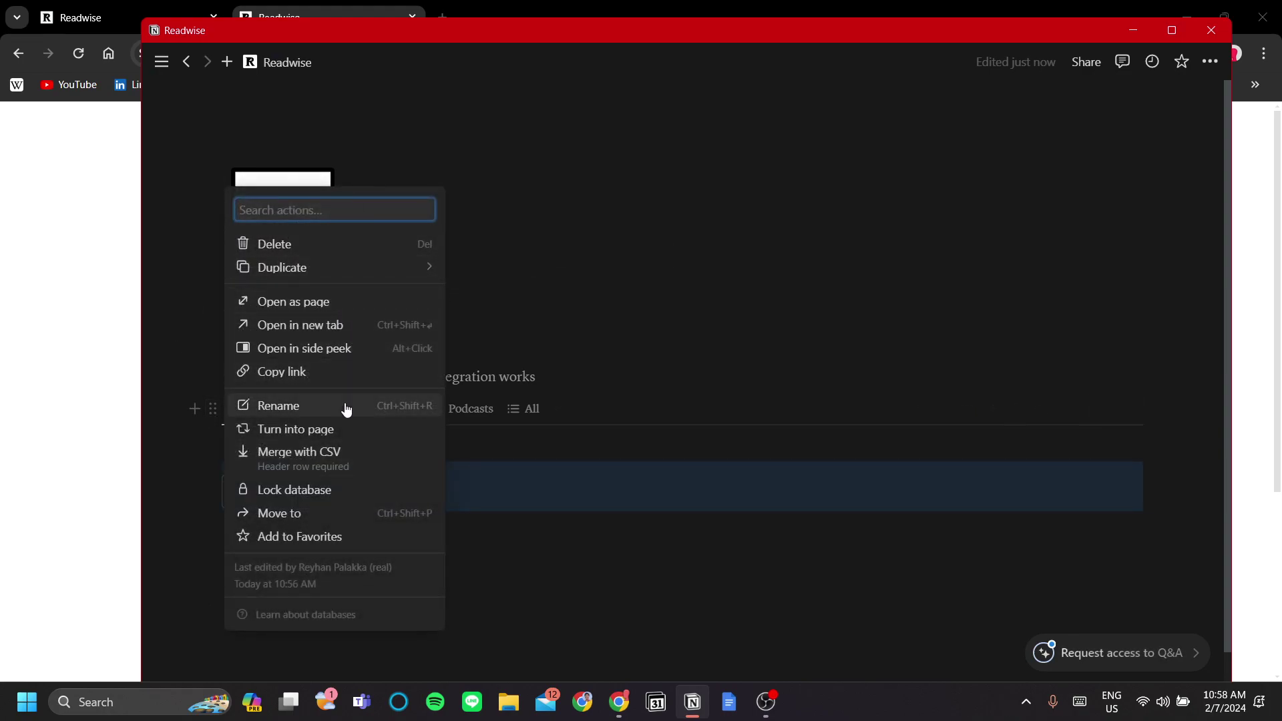
{"action": "left_click", "coordinate": [345, 518]}
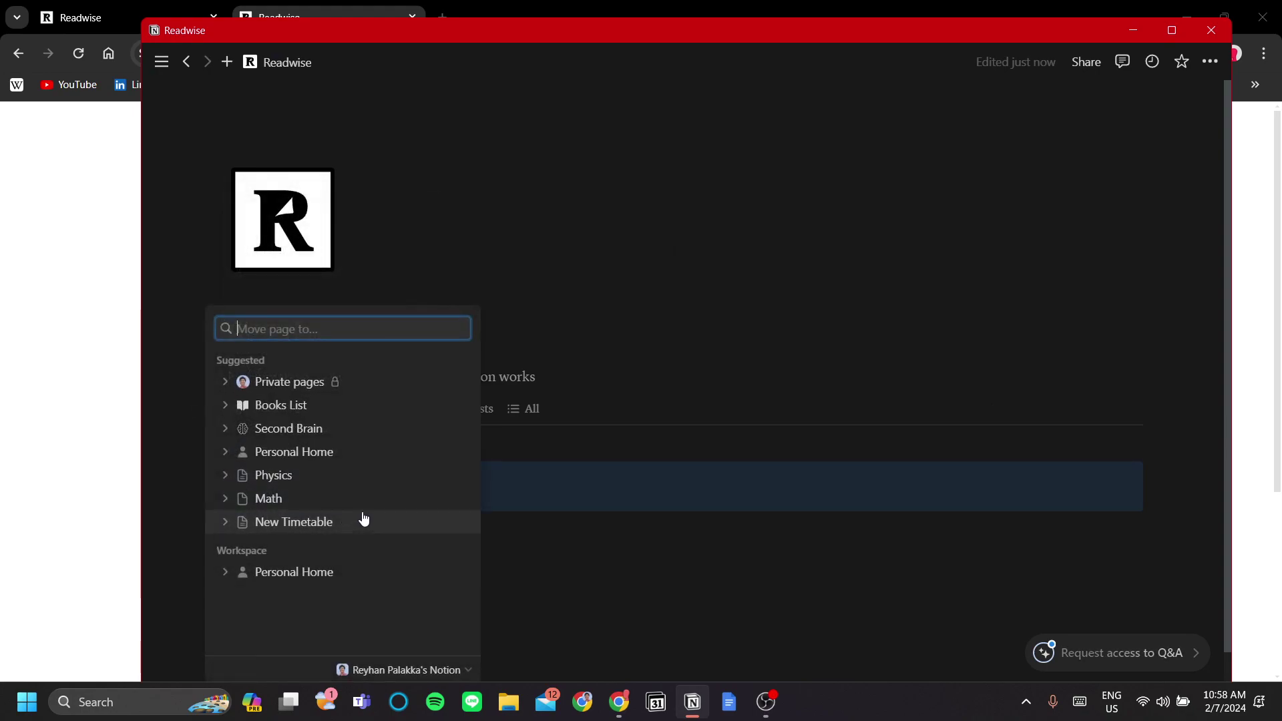
{"action": "left_click", "coordinate": [265, 406]}
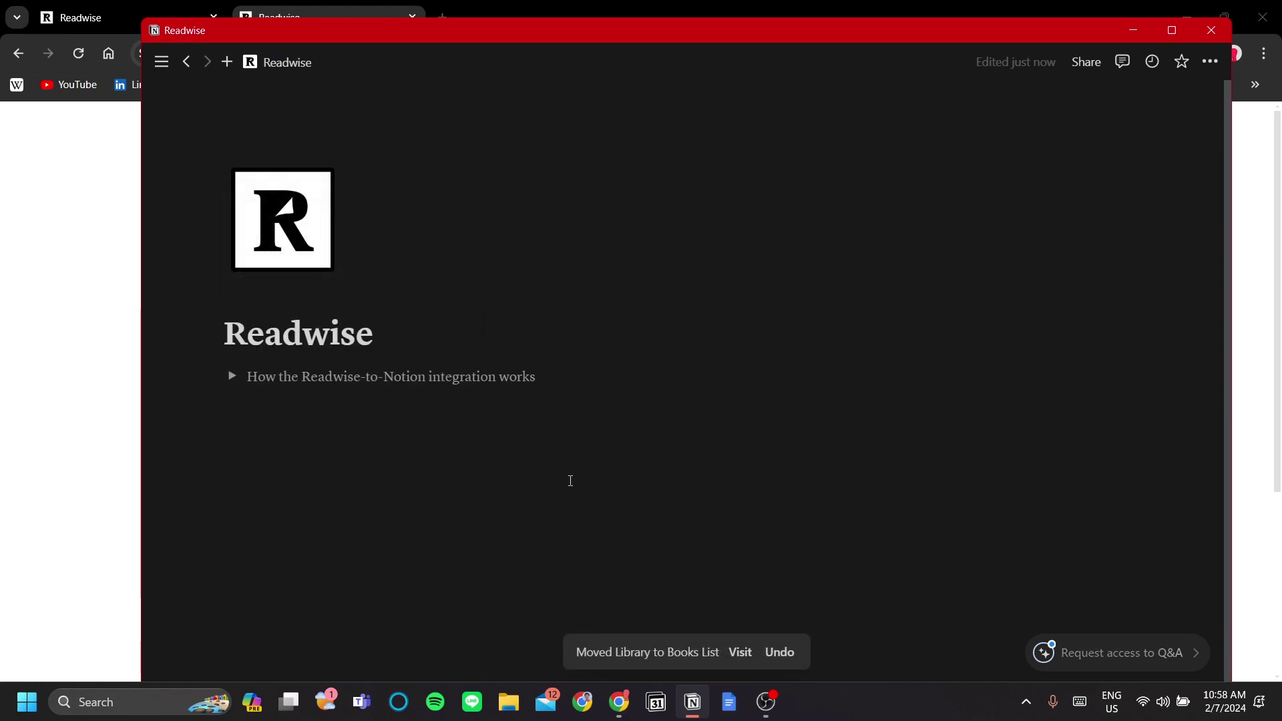
{"action": "left_click", "coordinate": [739, 652]}
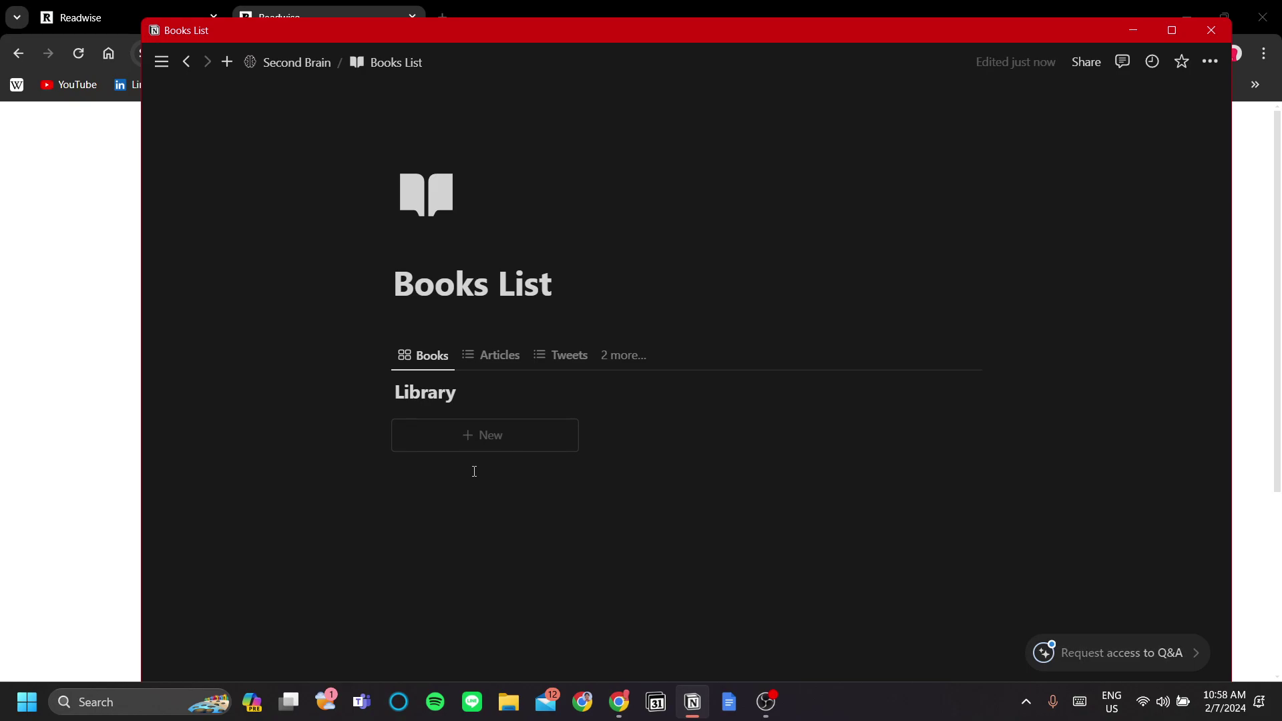
Delete the empty line above Library and return to Readwise in Chrome.
{"action": "left_click", "coordinate": [486, 324]}
{"action": "key", "text": "BackSpace"}
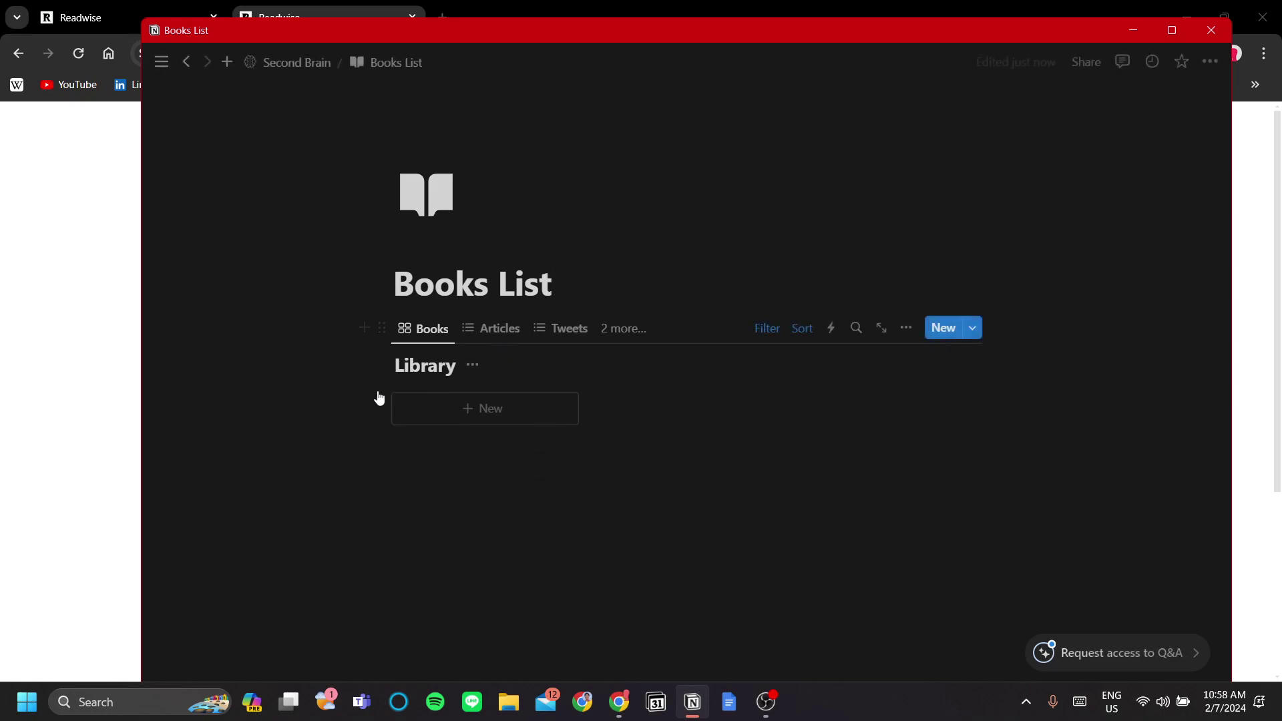
{"action": "left_click", "coordinate": [82, 312]}
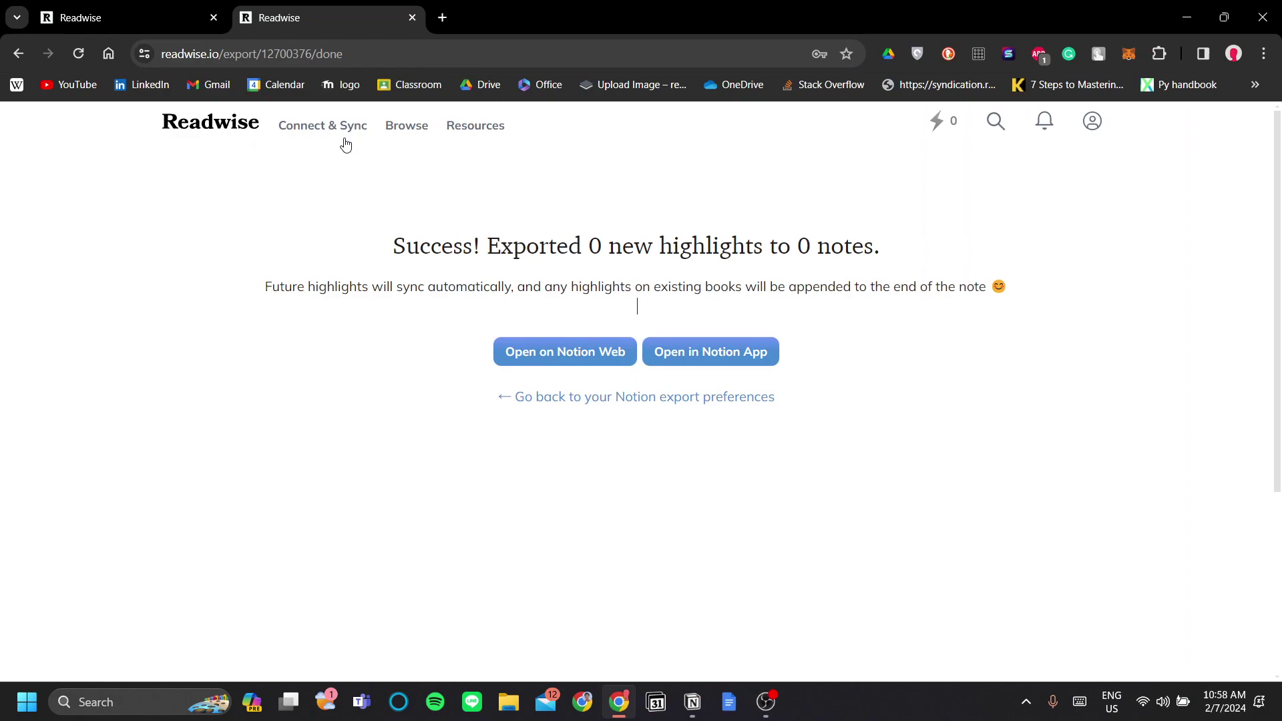
Sync highlights from Pocket, authorizing Readwise's access to the Pocket account.
{"action": "mouse_move", "coordinate": [343, 135]}
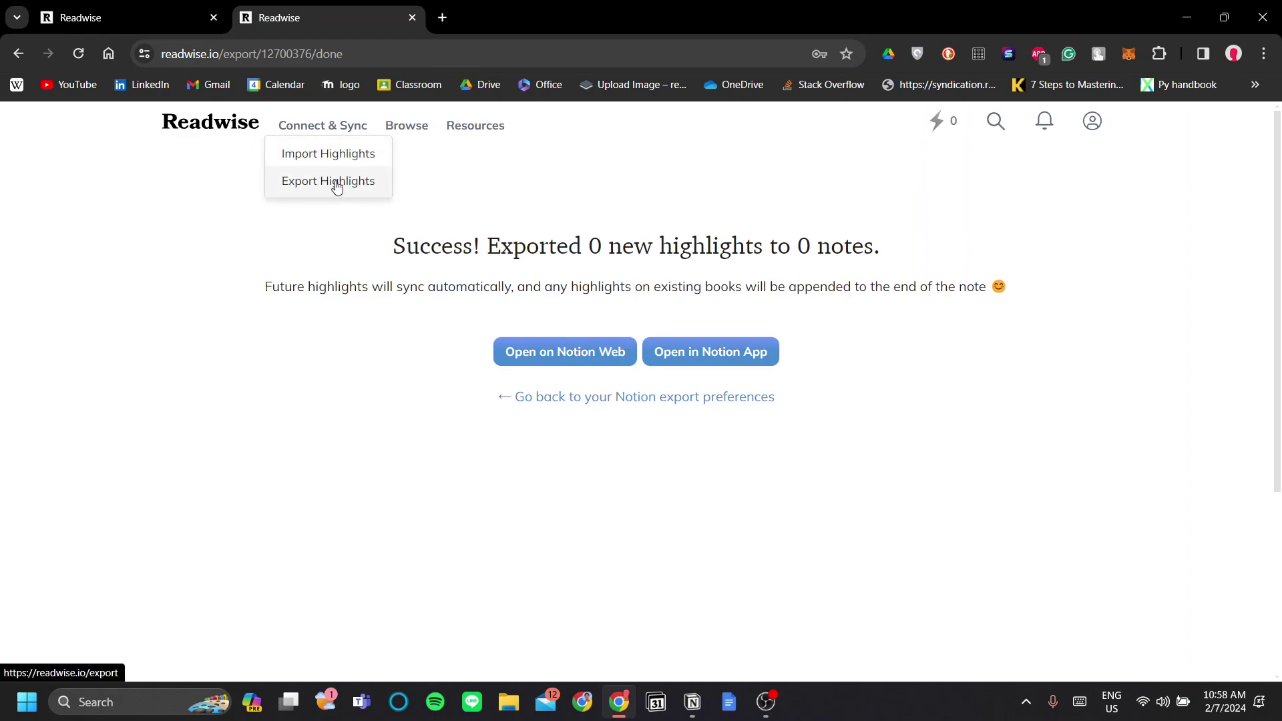
{"action": "left_click", "coordinate": [334, 155]}
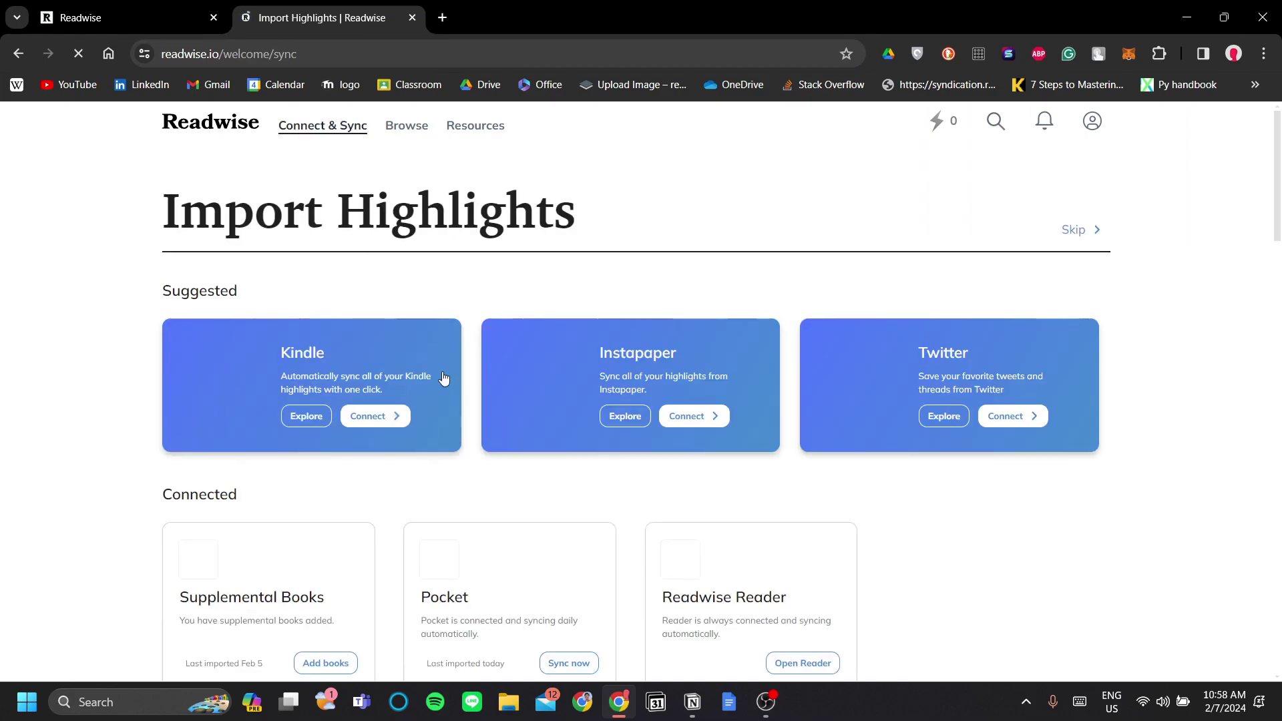
{"action": "scroll", "coordinate": [452, 375], "scroll_direction": "down", "scroll_amount": 2}
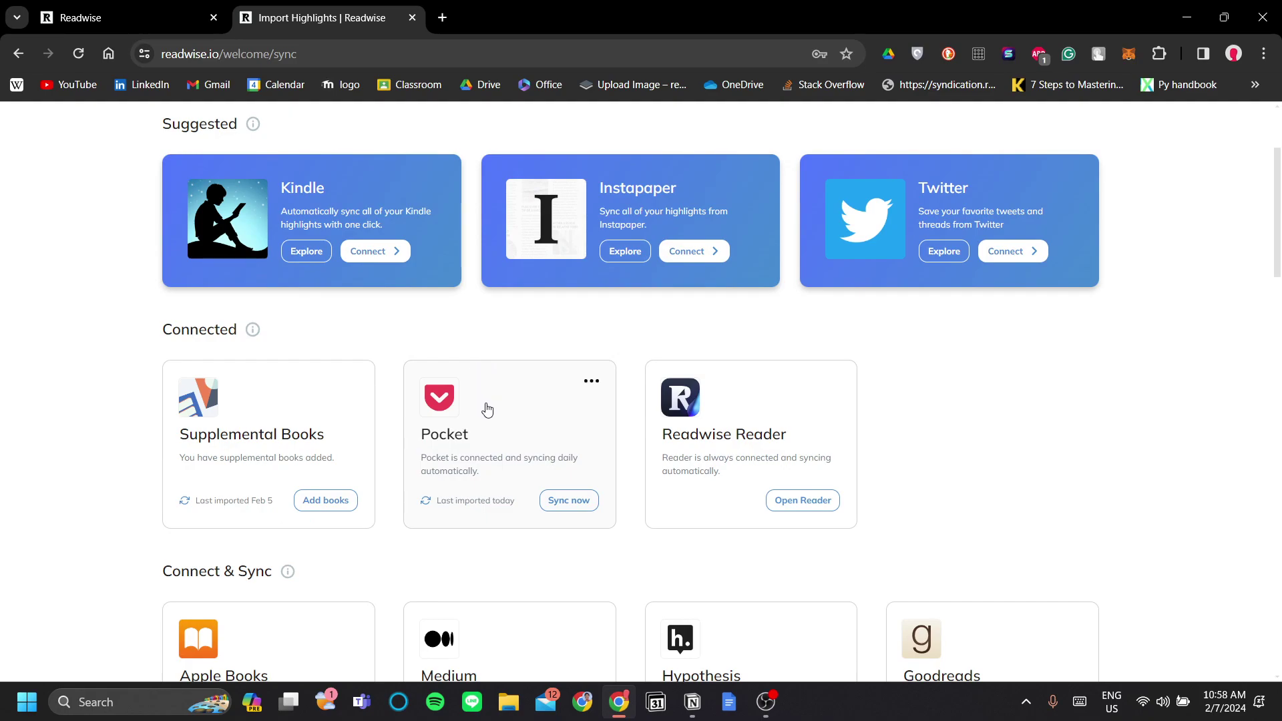
{"action": "left_click", "coordinate": [571, 510]}
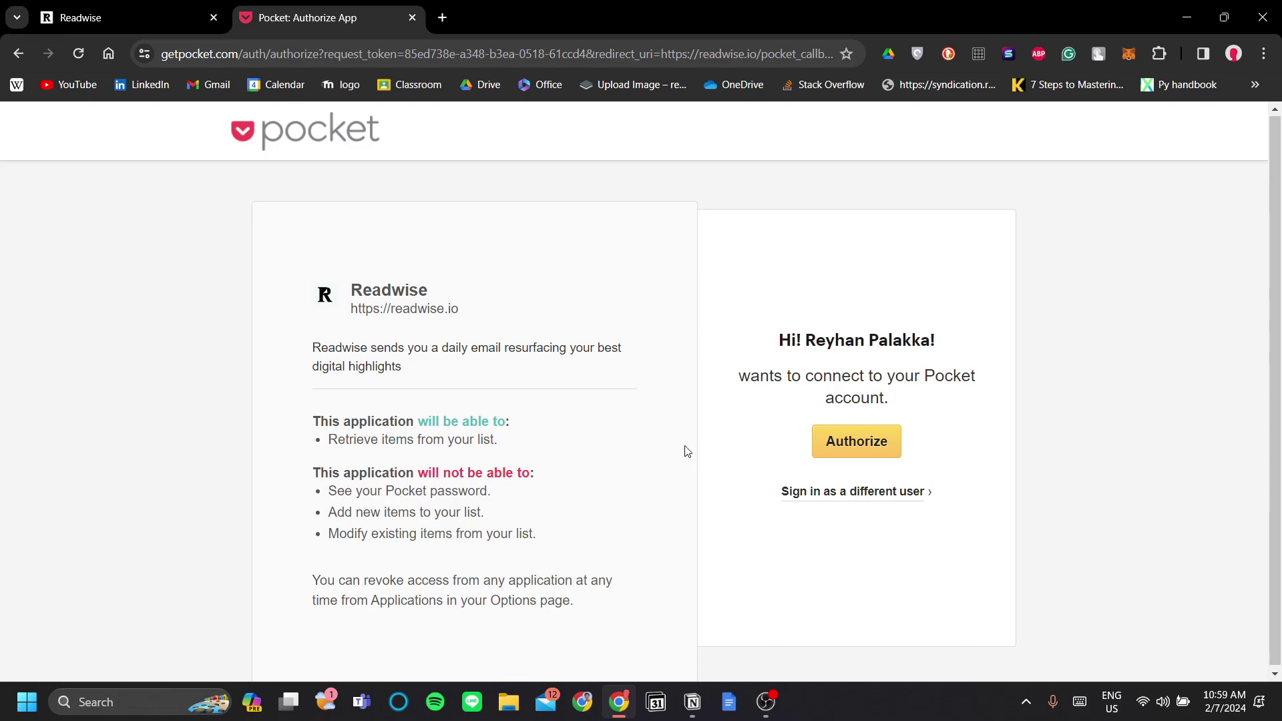
{"action": "left_click", "coordinate": [857, 442]}
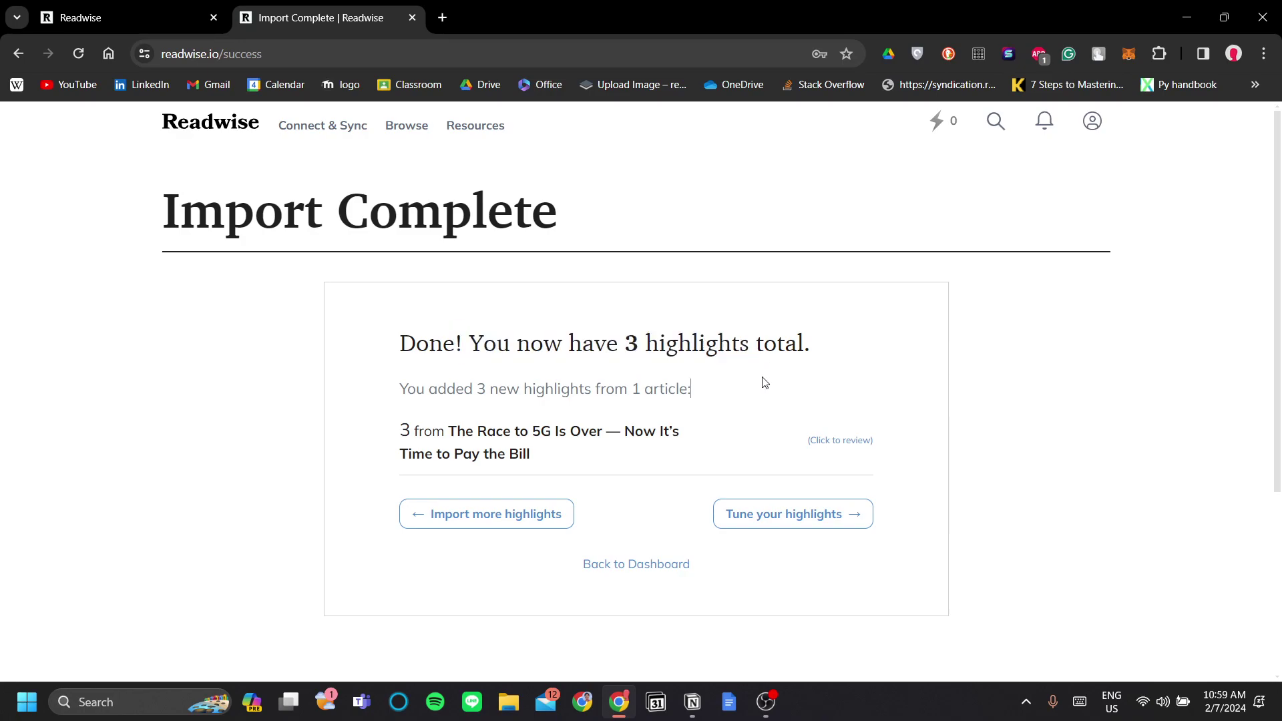
{"action": "scroll", "coordinate": [755, 378], "scroll_direction": "down", "scroll_amount": 1}
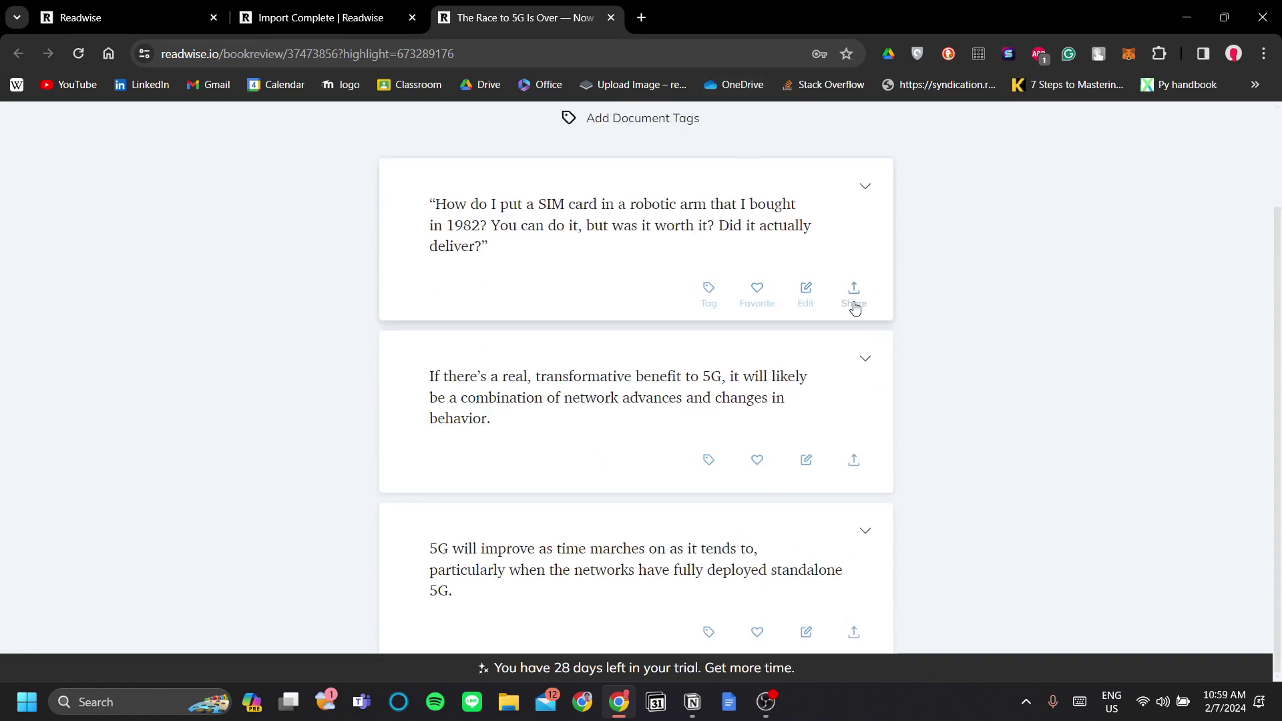
{"action": "left_click", "coordinate": [612, 18]}
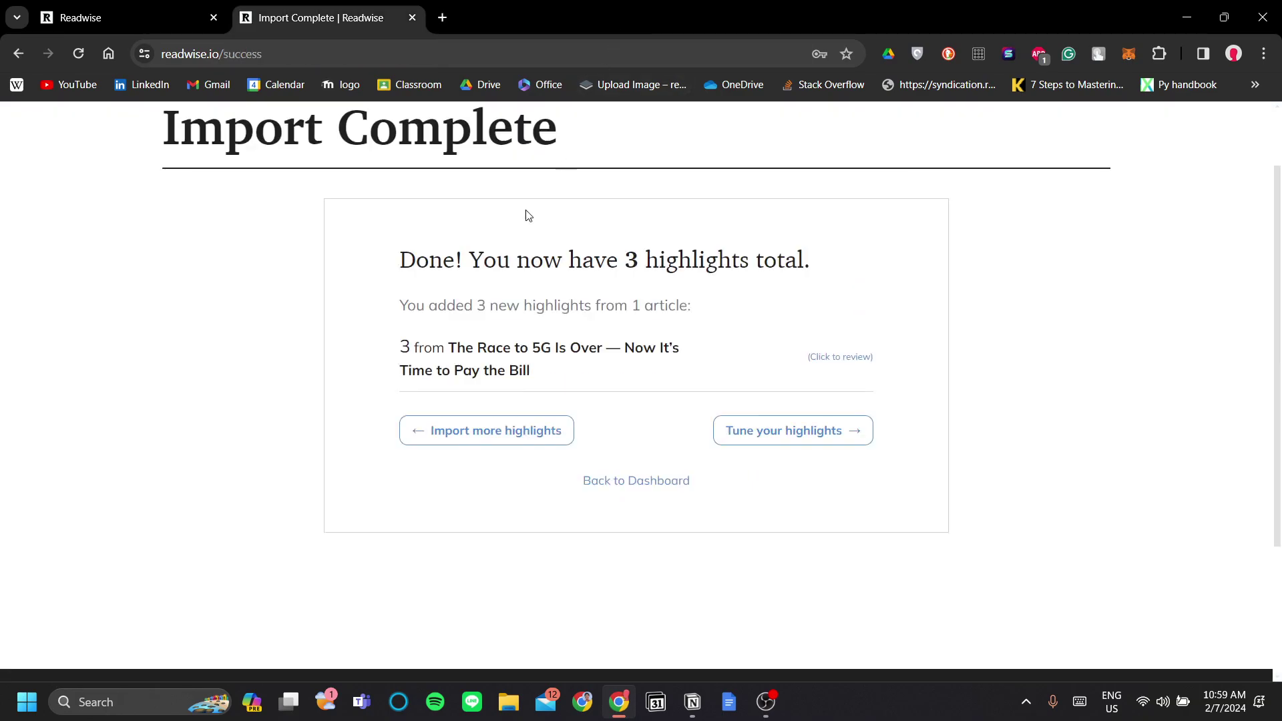
Experiment with the Articles resurfacing slider under Tune your highlights, leaving it at Normally.
{"action": "left_click", "coordinate": [832, 432]}
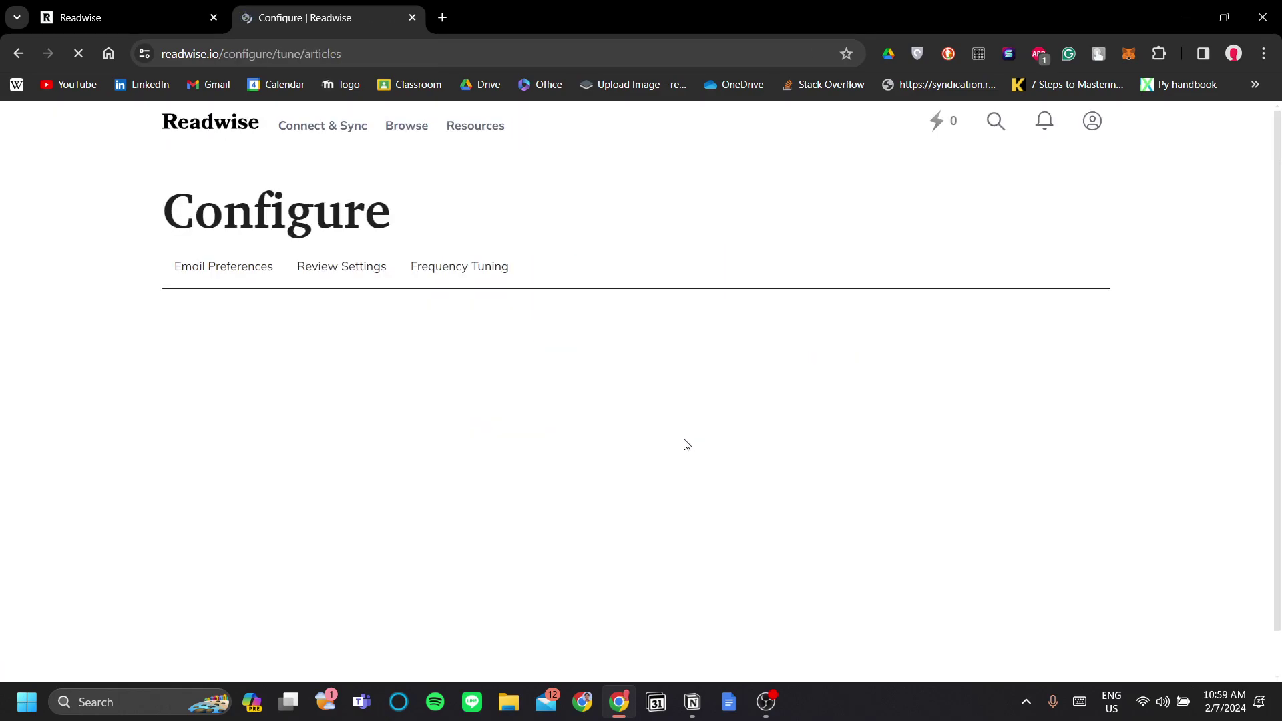
{"action": "scroll", "coordinate": [653, 407], "scroll_direction": "down", "scroll_amount": 1}
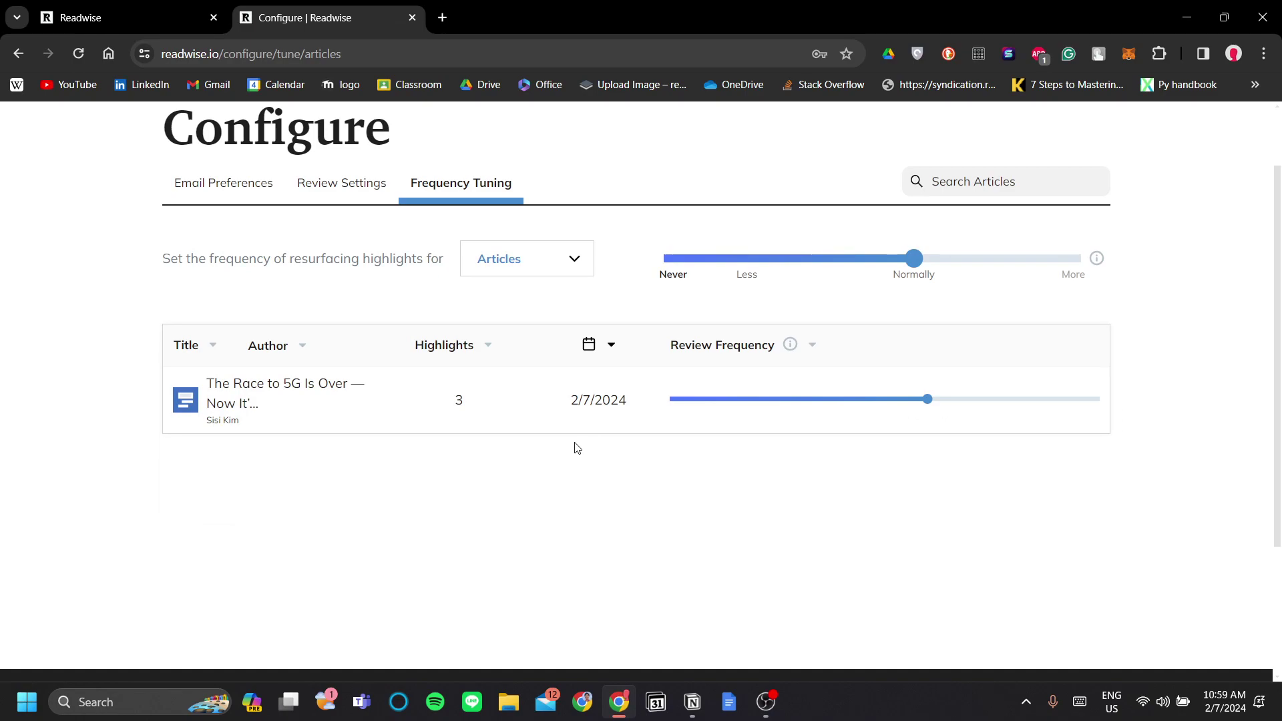
{"action": "mouse_move", "coordinate": [913, 253]}
{"action": "left_mouse_down"}
{"action": "mouse_move", "coordinate": [1080, 258]}
{"action": "mouse_move", "coordinate": [905, 261]}
{"action": "left_mouse_up"}
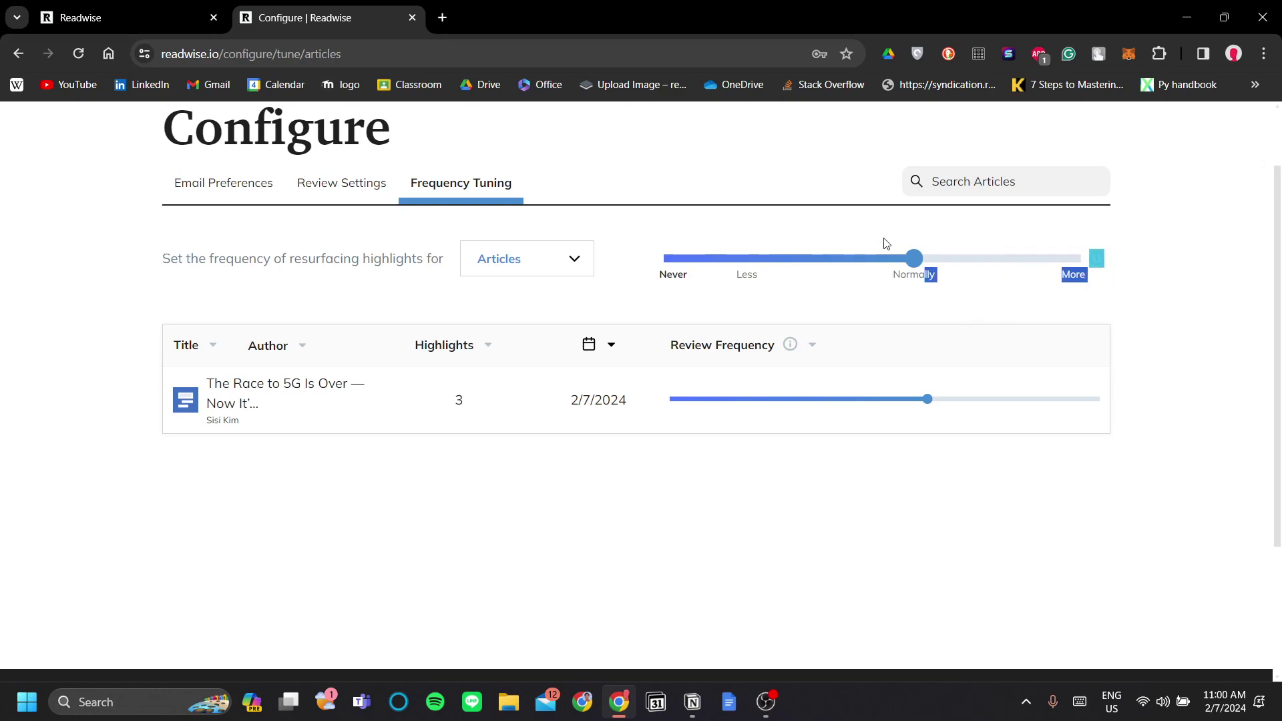
{"action": "left_click", "coordinate": [919, 259]}
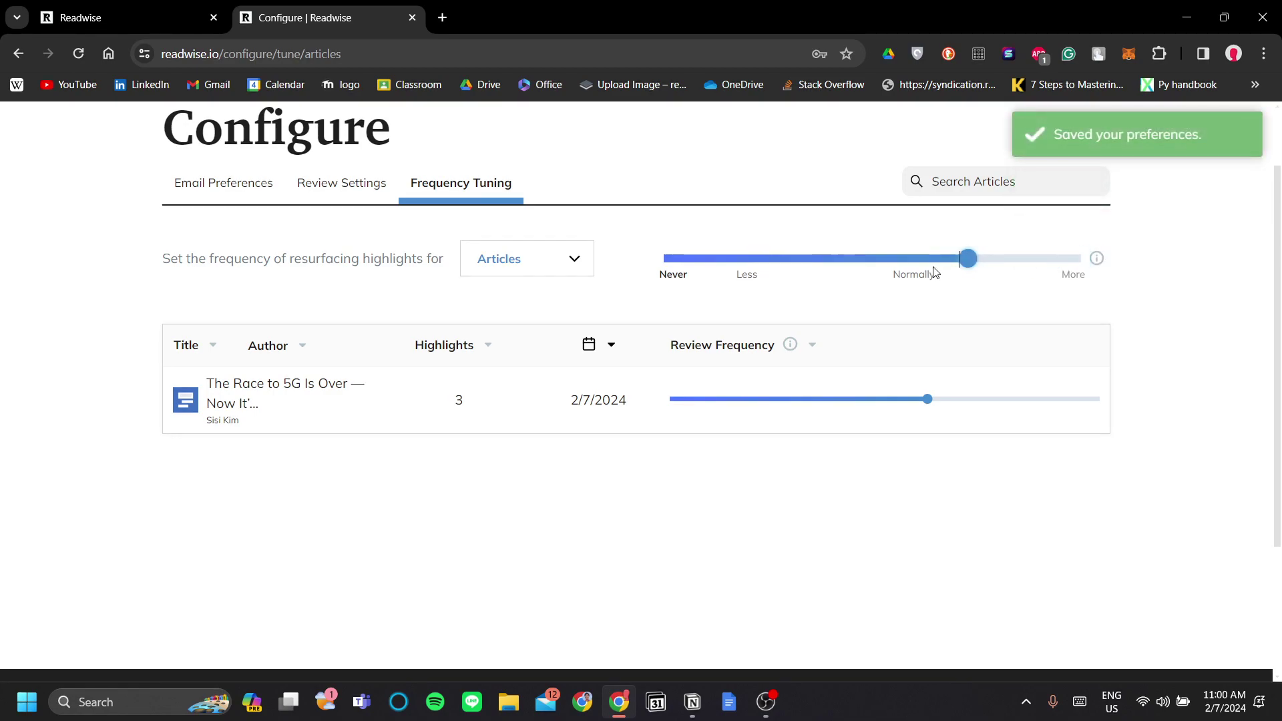
{"action": "mouse_move", "coordinate": [936, 270]}
{"action": "left_mouse_down"}
{"action": "mouse_move", "coordinate": [754, 262]}
{"action": "mouse_move", "coordinate": [914, 284]}
{"action": "left_mouse_up"}
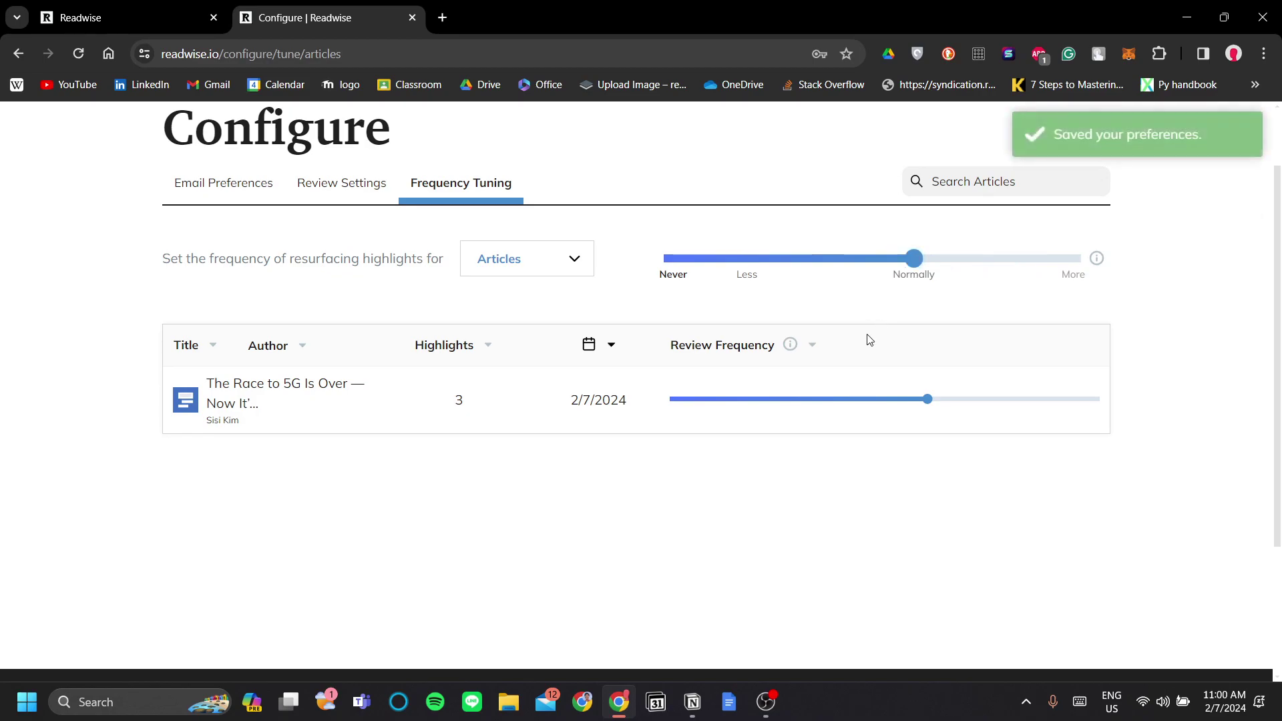
Go to Connect & Sync > Export Highlights to check Notion's connection status.
{"action": "scroll", "coordinate": [851, 327], "scroll_direction": "up", "scroll_amount": 1}
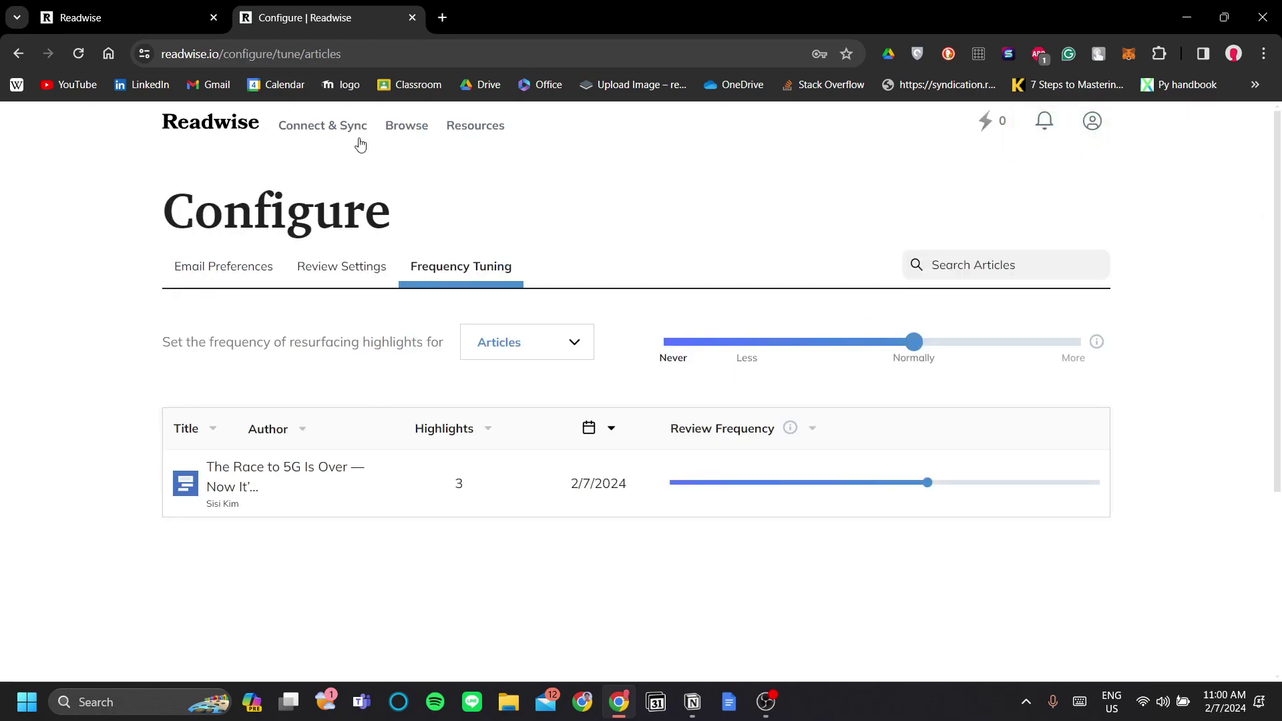
{"action": "mouse_move", "coordinate": [345, 139]}
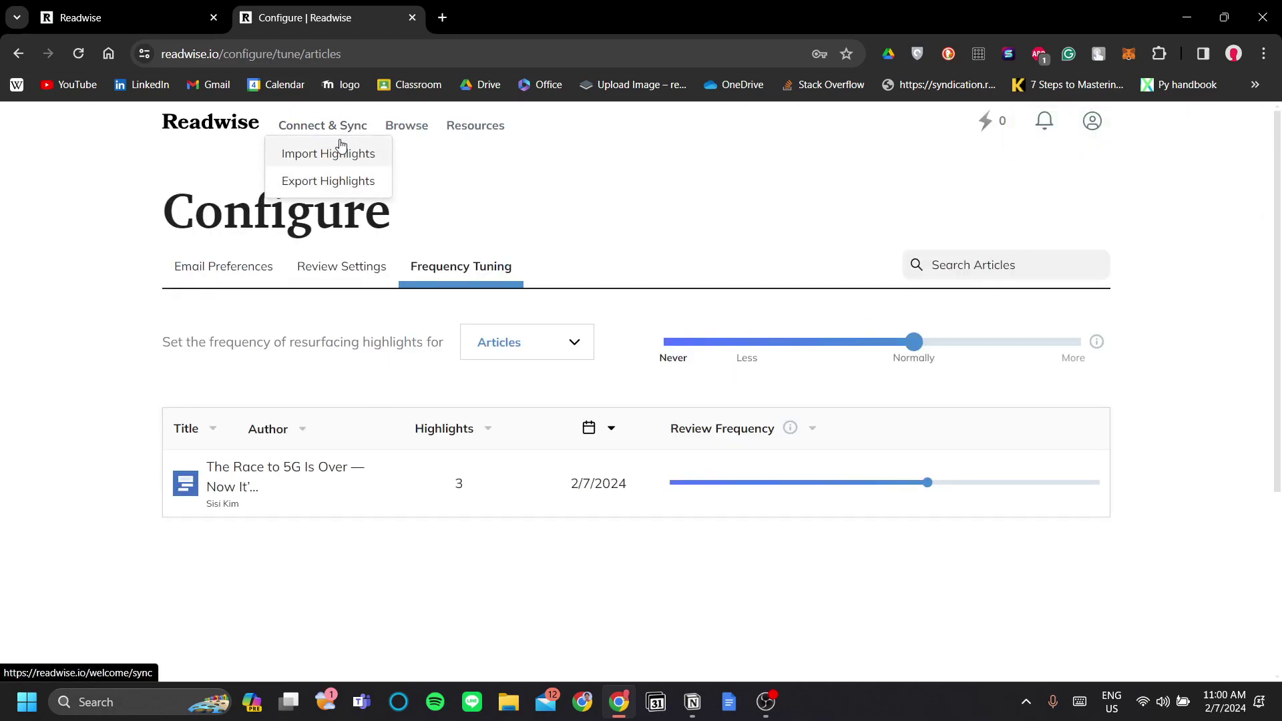
{"action": "left_click", "coordinate": [358, 188]}
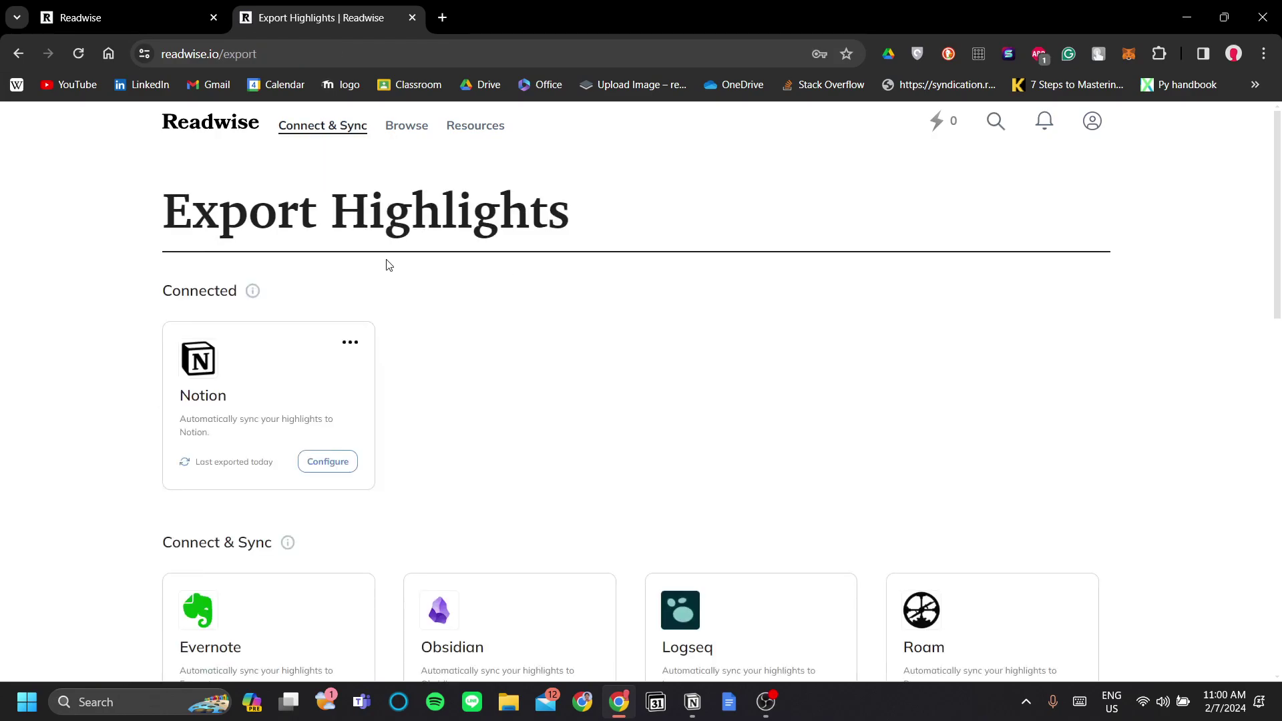
{"action": "scroll", "coordinate": [427, 286], "scroll_direction": "down", "scroll_amount": 1}
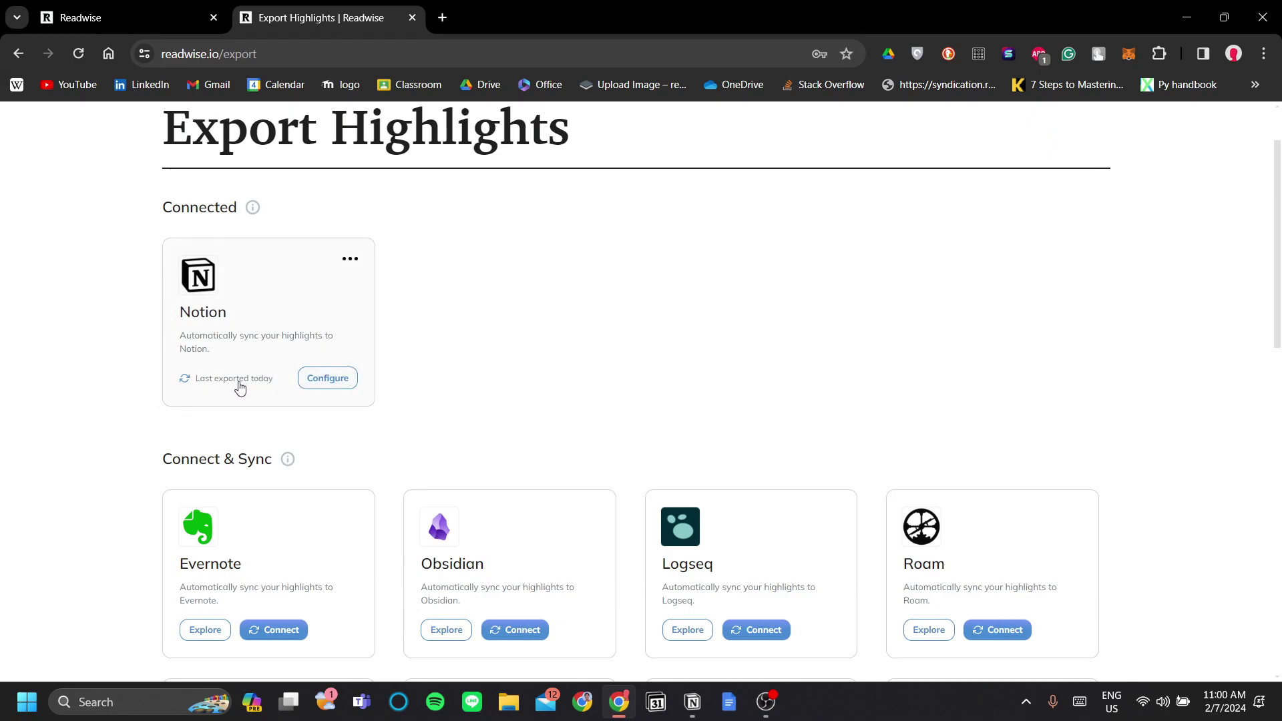
{"action": "scroll", "coordinate": [523, 421], "scroll_direction": "down", "scroll_amount": 1}
{"action": "scroll", "coordinate": [523, 421], "scroll_direction": "up", "scroll_amount": 1}
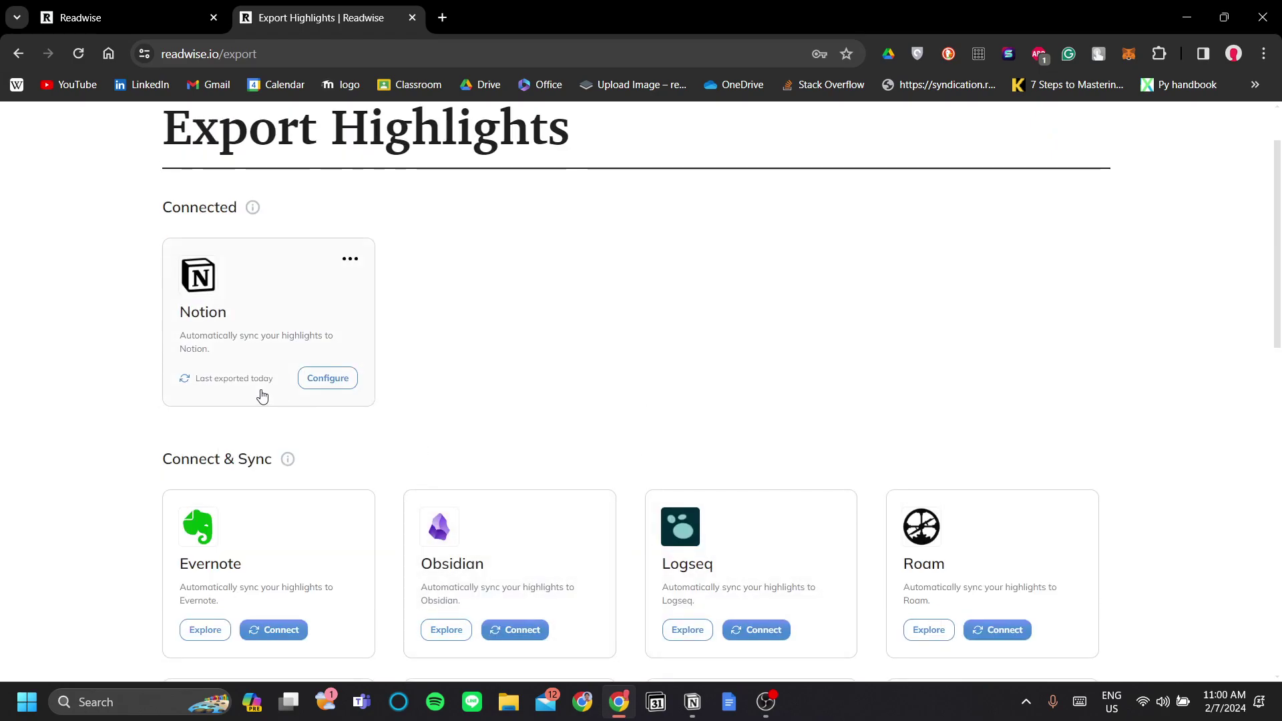
Back in Notion's Books List, switch the Library to its All view.
{"action": "left_click", "coordinate": [693, 702]}
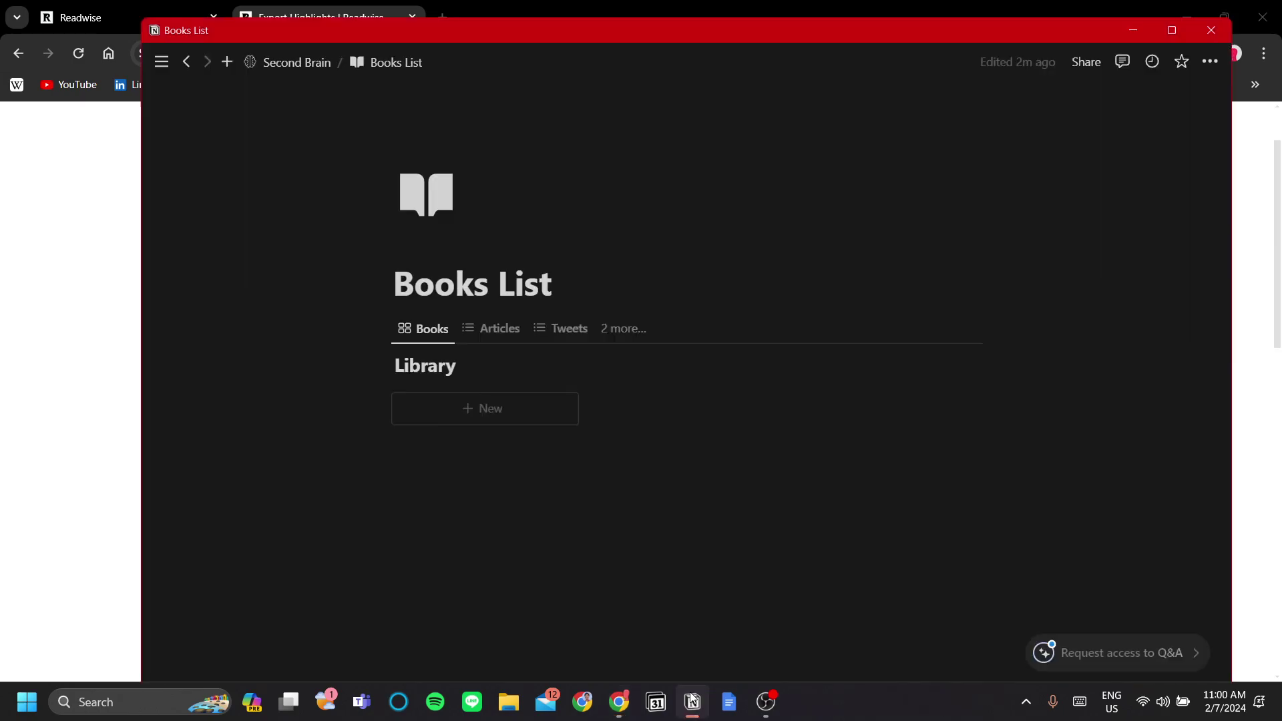
{"action": "left_click", "coordinate": [656, 478]}
{"action": "left_click", "coordinate": [619, 326]}
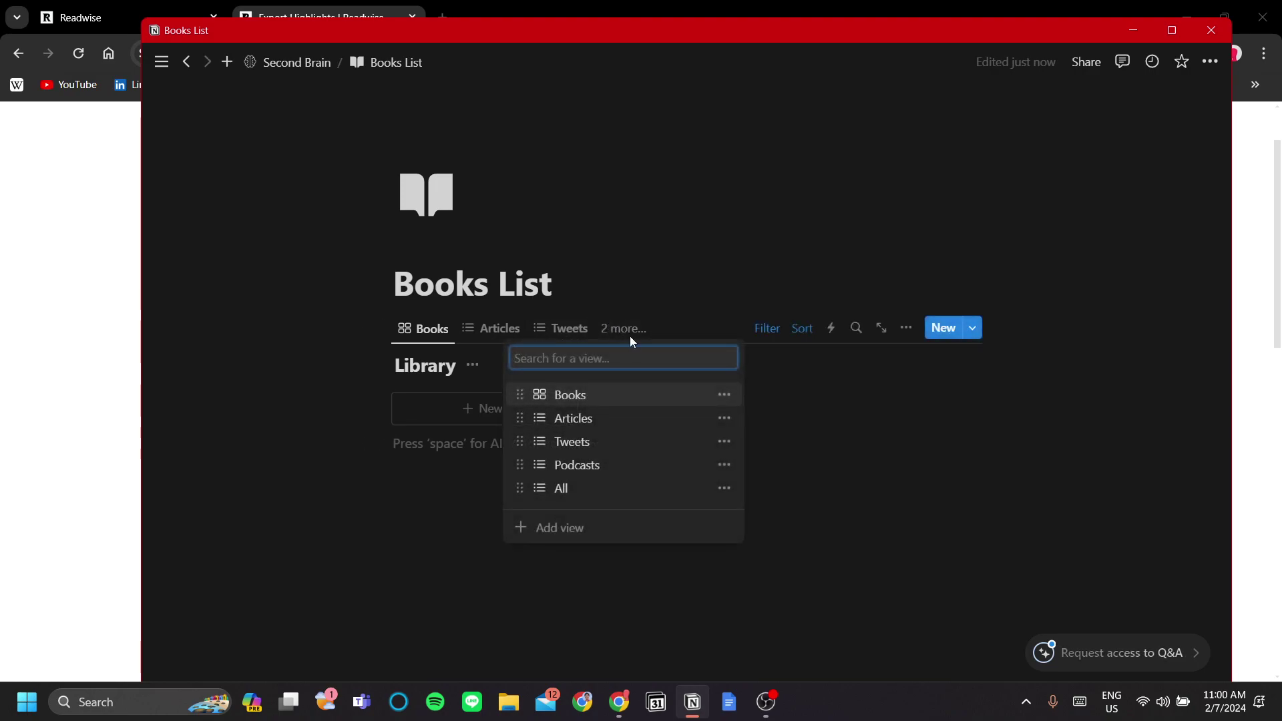
{"action": "left_click", "coordinate": [616, 487]}
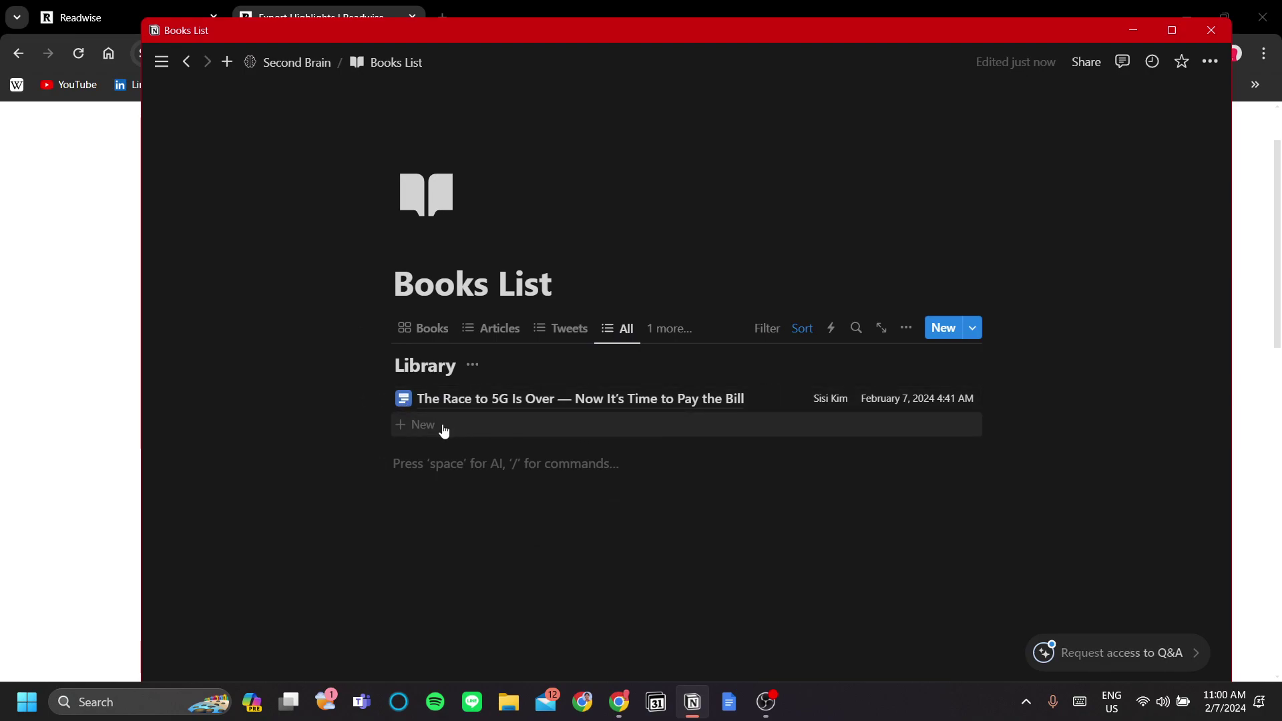
Preview the synced 5G article in side peek, then close it.
{"action": "left_click", "coordinate": [478, 401]}
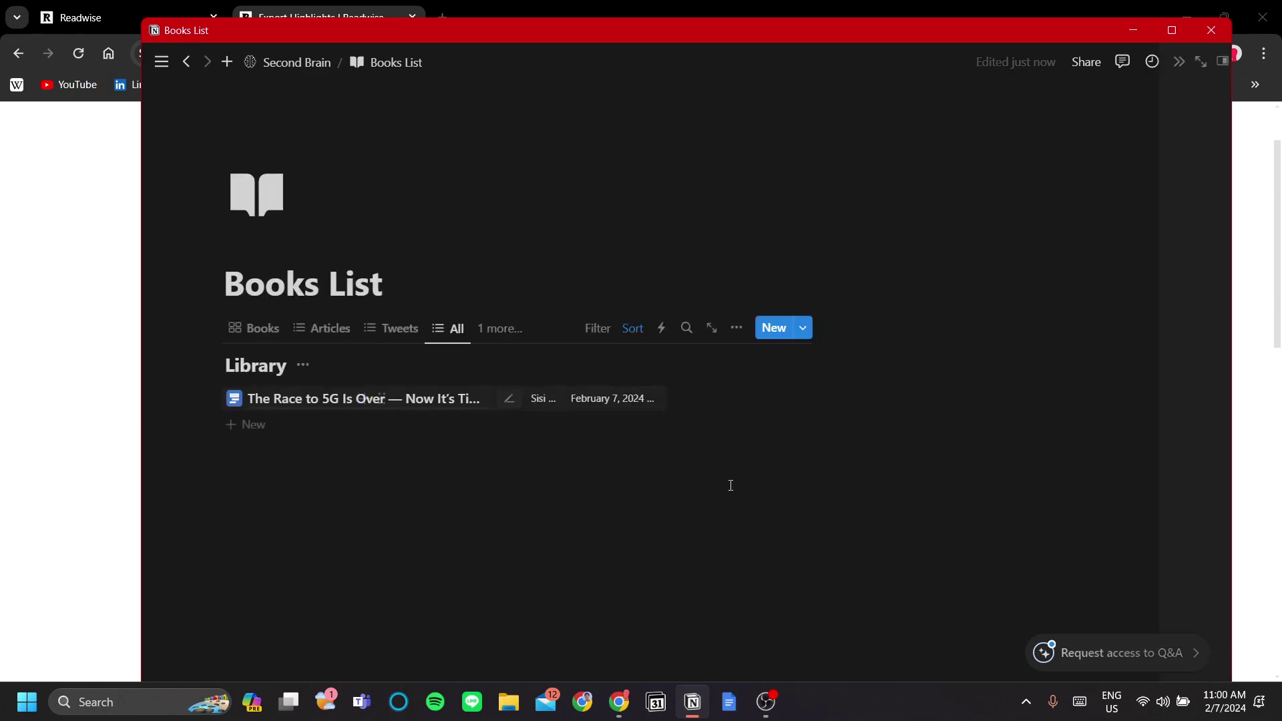
{"action": "scroll", "coordinate": [917, 367], "scroll_direction": "down", "scroll_amount": 4}
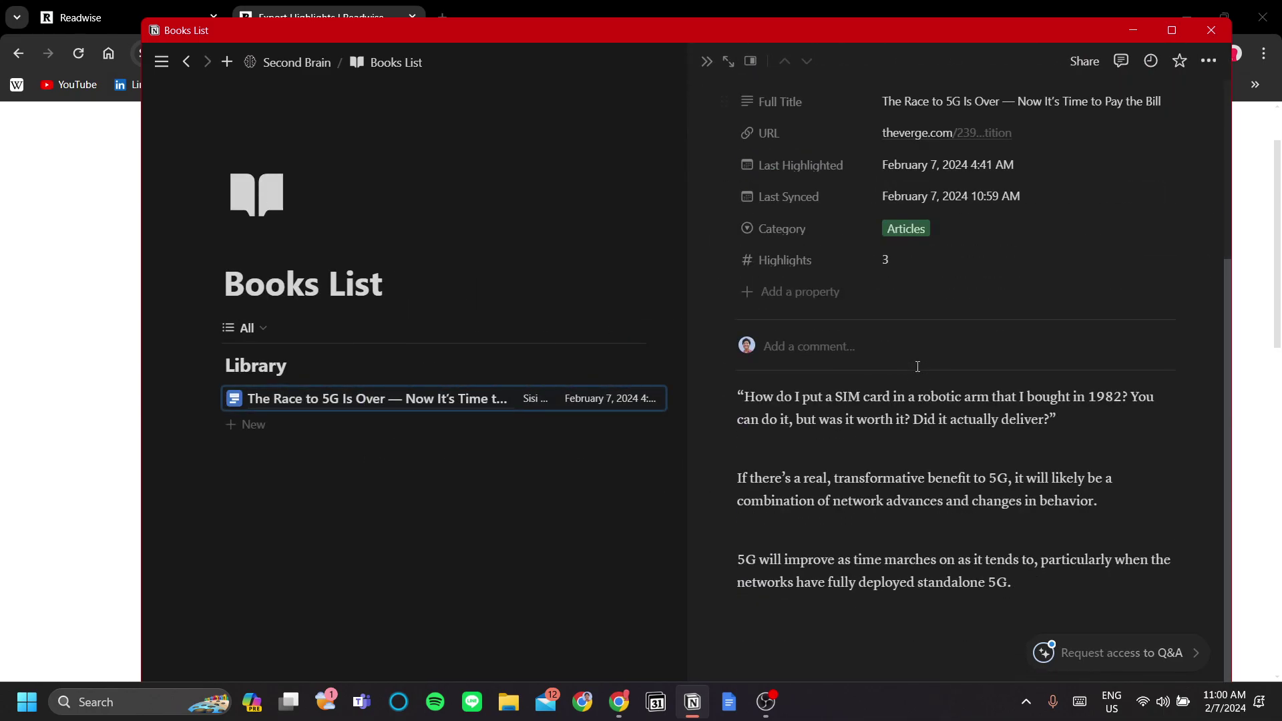
{"action": "scroll", "coordinate": [907, 428], "scroll_direction": "up", "scroll_amount": 4}
{"action": "scroll", "coordinate": [904, 458], "scroll_direction": "down", "scroll_amount": 4}
{"action": "scroll", "coordinate": [915, 388], "scroll_direction": "up", "scroll_amount": 1}
{"action": "scroll", "coordinate": [927, 320], "scroll_direction": "up", "scroll_amount": 3}
{"action": "scroll", "coordinate": [929, 323], "scroll_direction": "down", "scroll_amount": 4}
{"action": "left_click", "coordinate": [607, 512]}
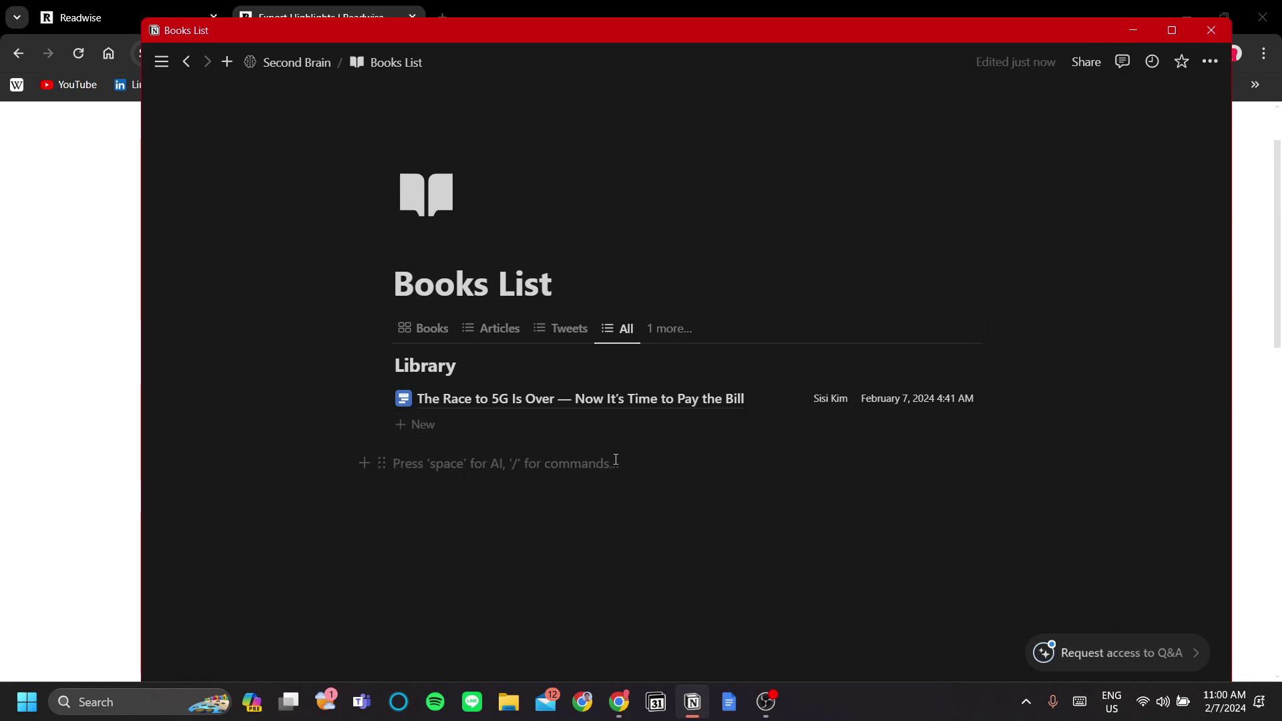
Insert a Board view block below the Library using the /view slash command.
{"action": "type", "text": "/"}
{"action": "key", "text": "BackSpace"}
{"action": "type", "text": "/"}
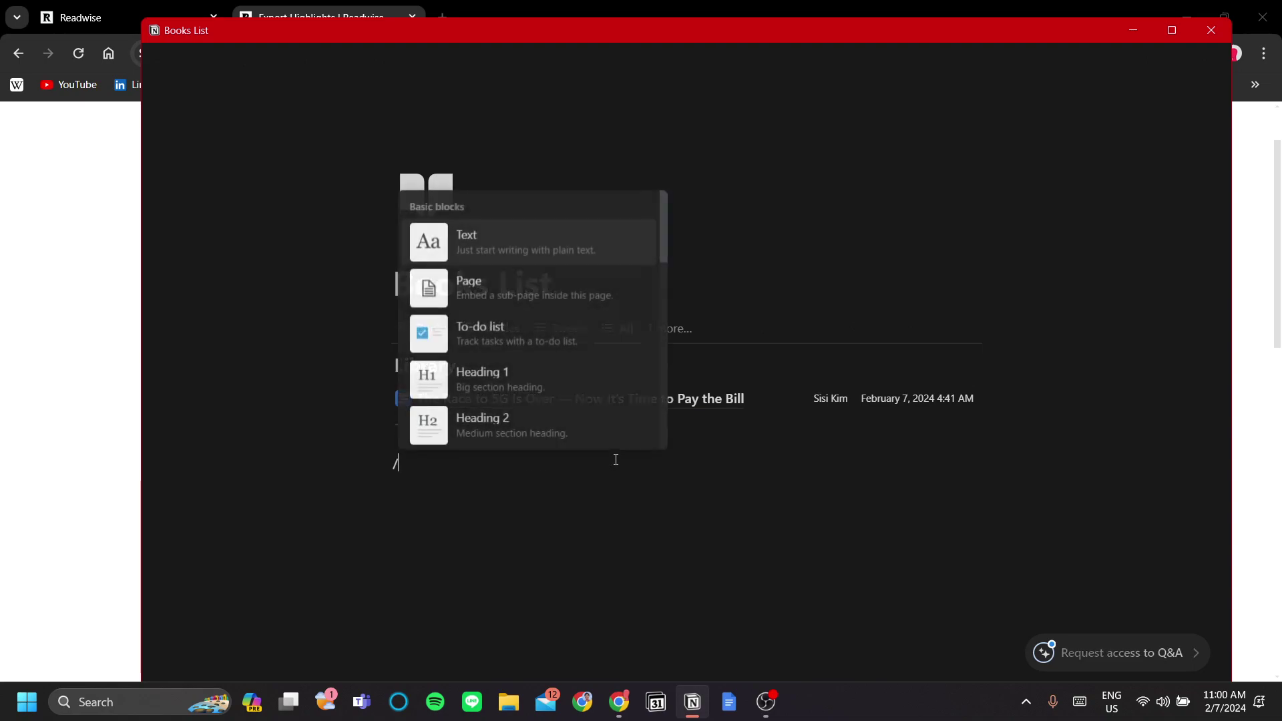
{"action": "scroll", "coordinate": [564, 405], "scroll_direction": "down", "scroll_amount": 5}
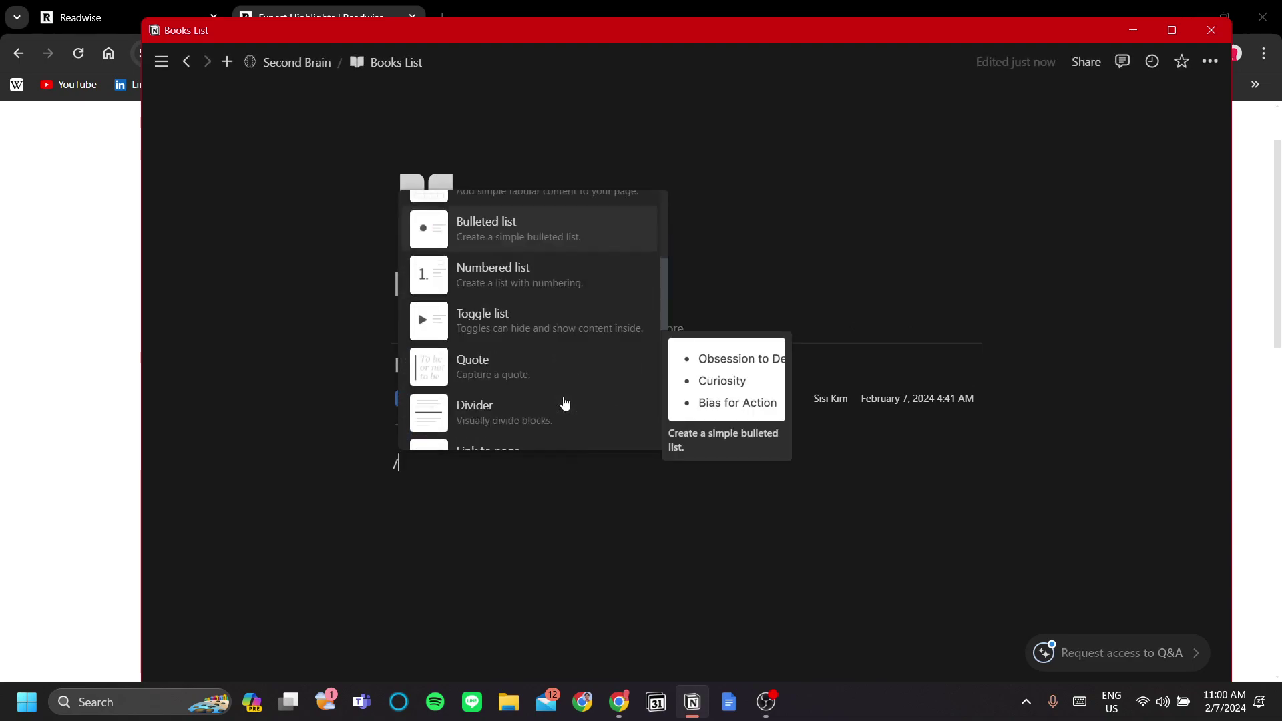
{"action": "scroll", "coordinate": [575, 334], "scroll_direction": "down", "scroll_amount": 3}
{"action": "scroll", "coordinate": [573, 340], "scroll_direction": "up", "scroll_amount": 8}
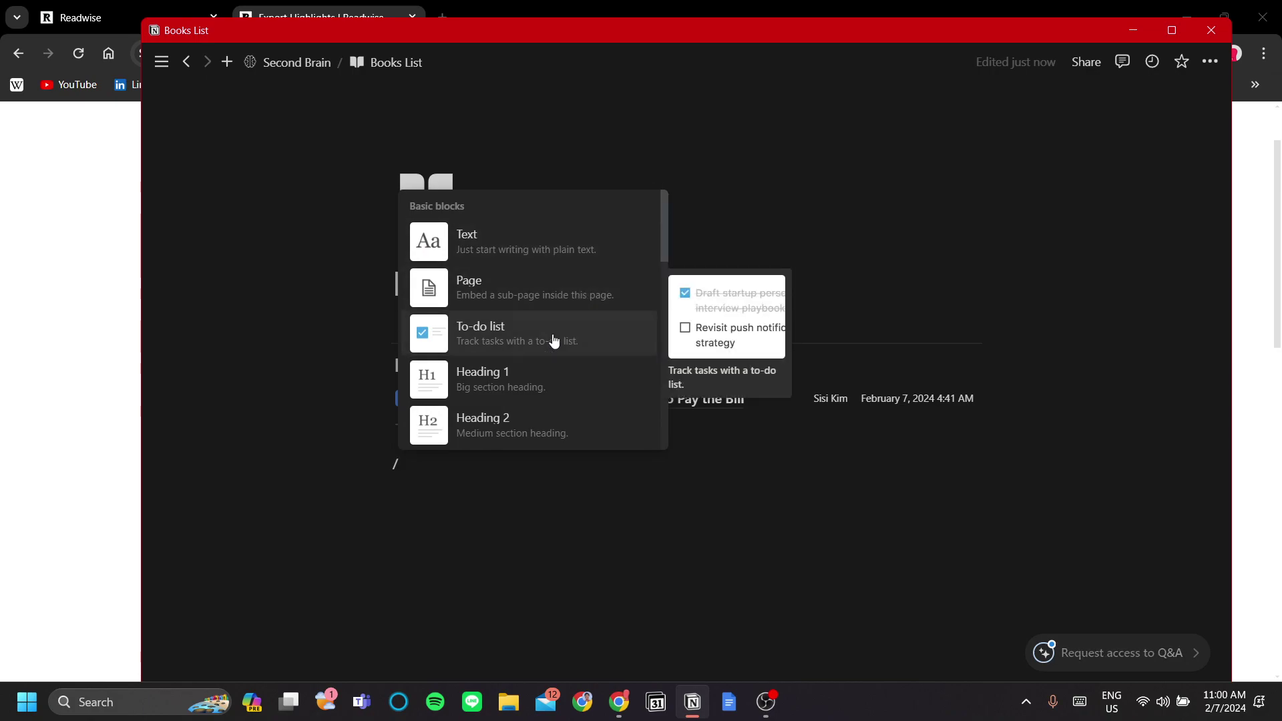
{"action": "type", "text": "view"}
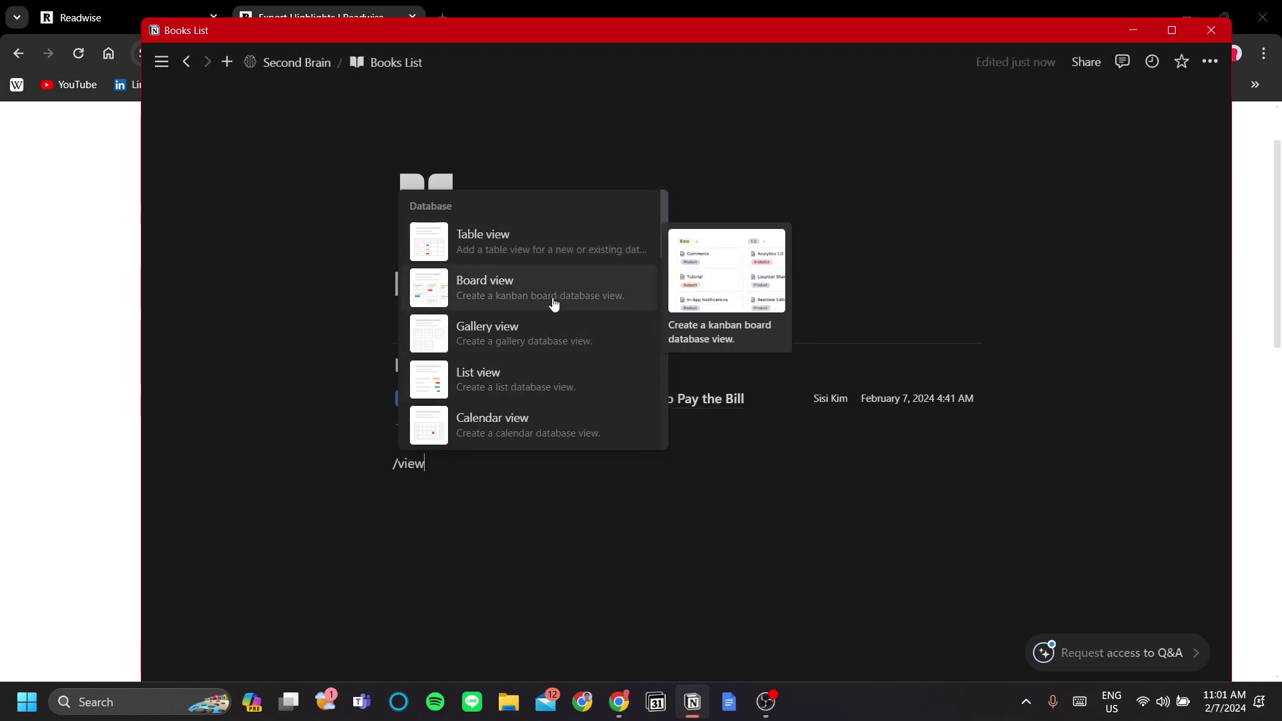
{"action": "scroll", "coordinate": [553, 387], "scroll_direction": "down", "scroll_amount": 2}
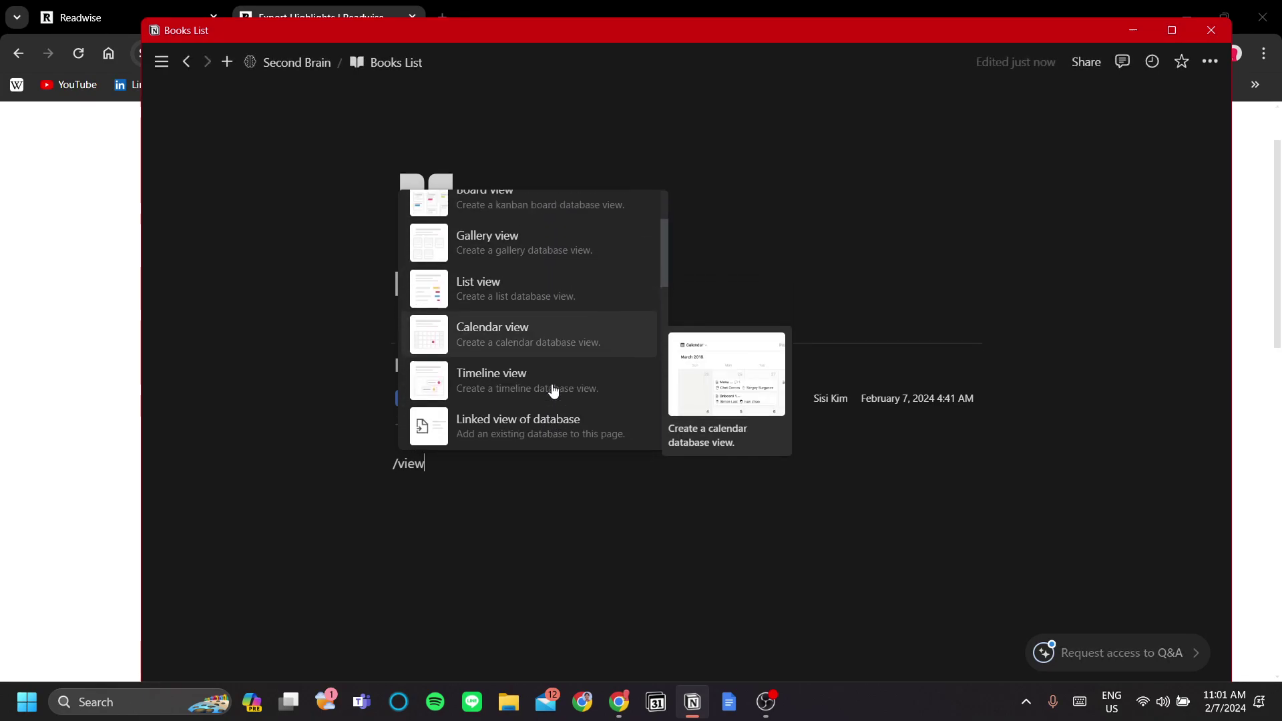
{"action": "scroll", "coordinate": [544, 334], "scroll_direction": "up", "scroll_amount": 2}
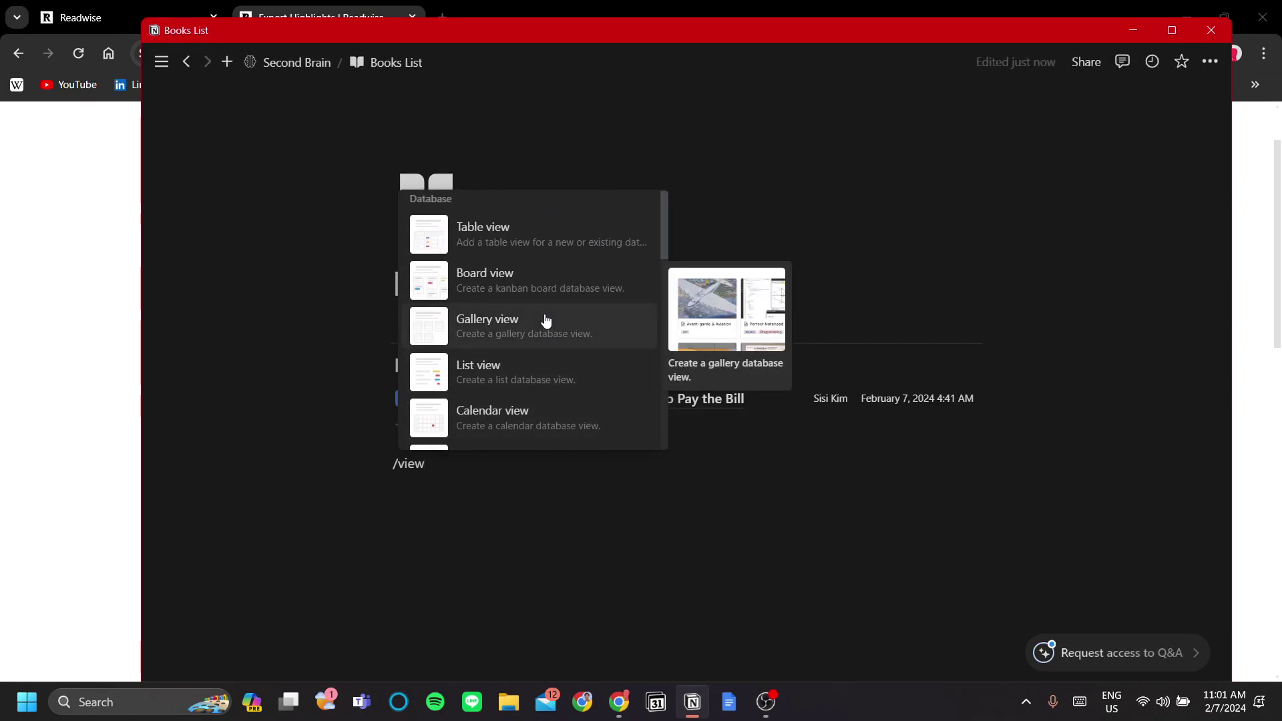
{"action": "left_click", "coordinate": [520, 283]}
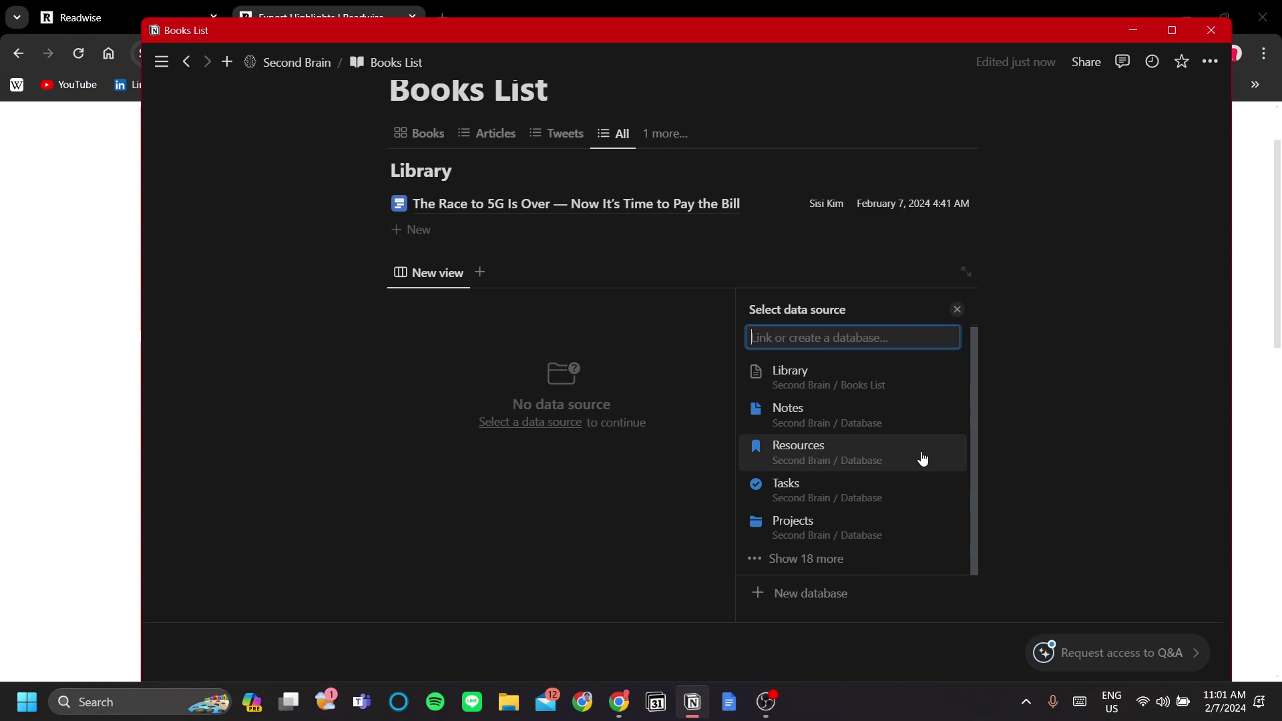
Link the Library as data source, copying its Podcasts view, and set the layout to Board.
{"action": "left_click", "coordinate": [822, 378]}
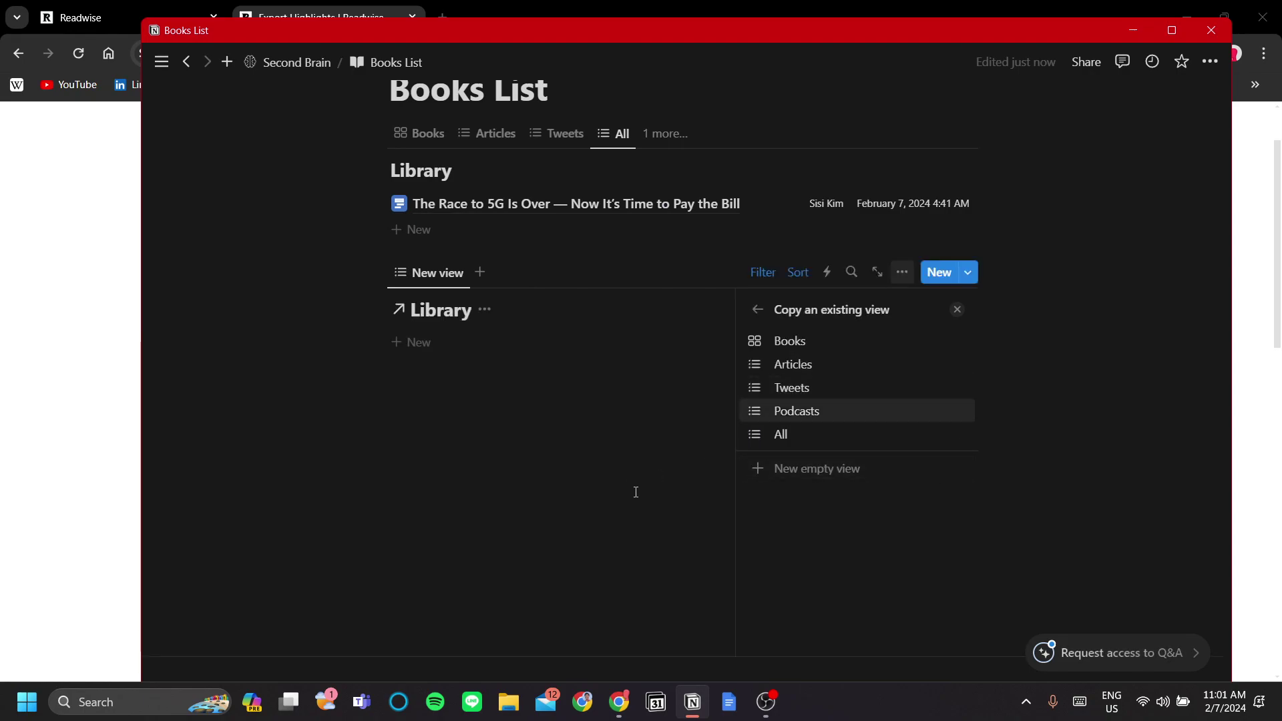
{"action": "key", "text": "Return"}
{"action": "left_click", "coordinate": [435, 404]}
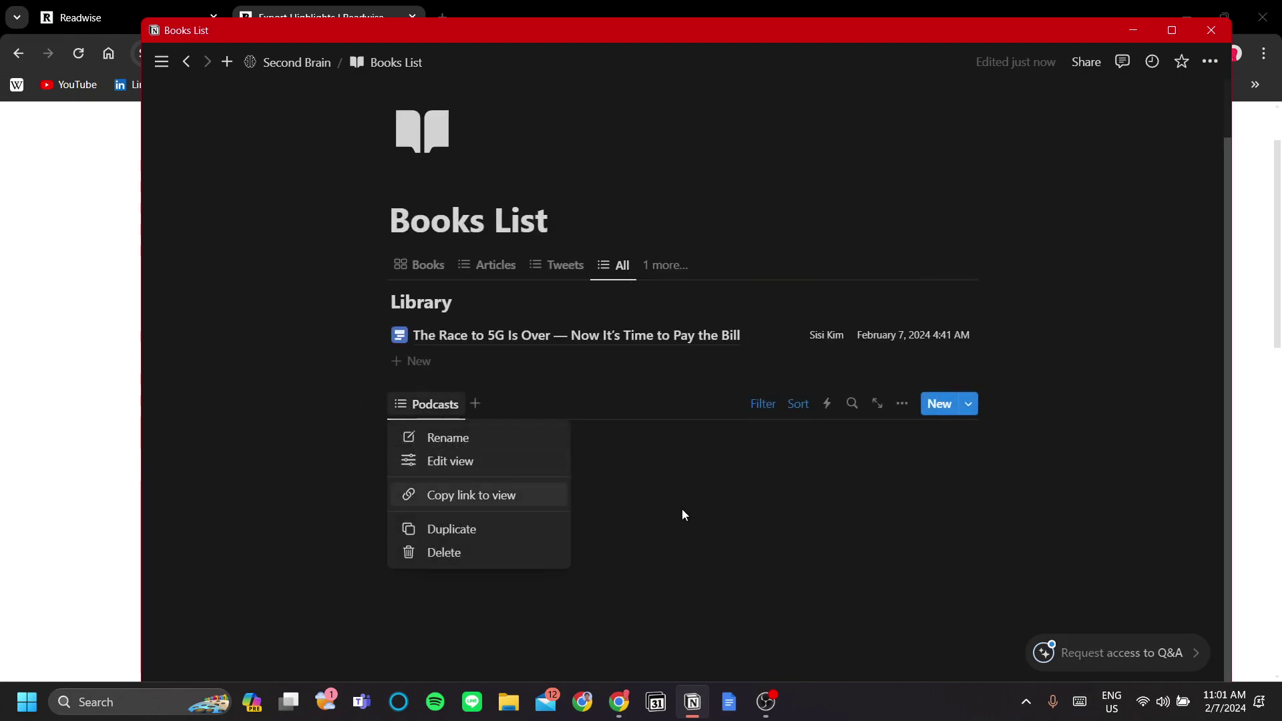
{"action": "left_click", "coordinate": [487, 462]}
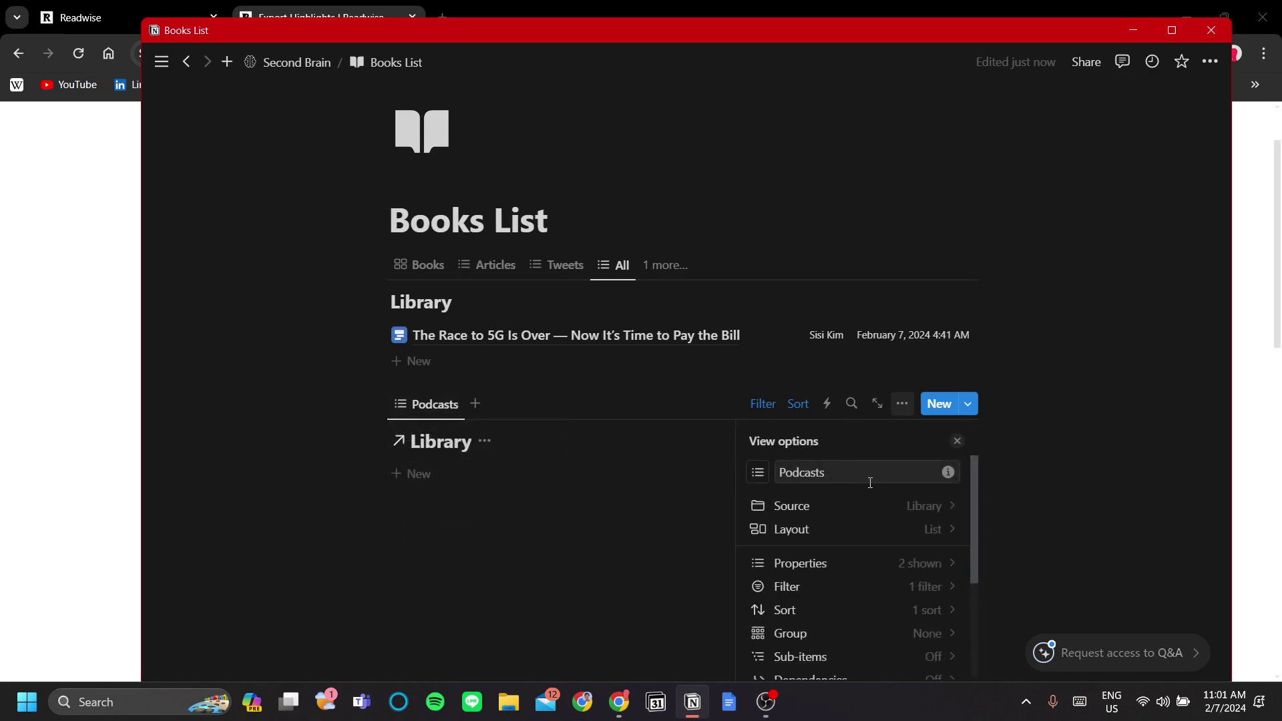
{"action": "left_click", "coordinate": [883, 533]}
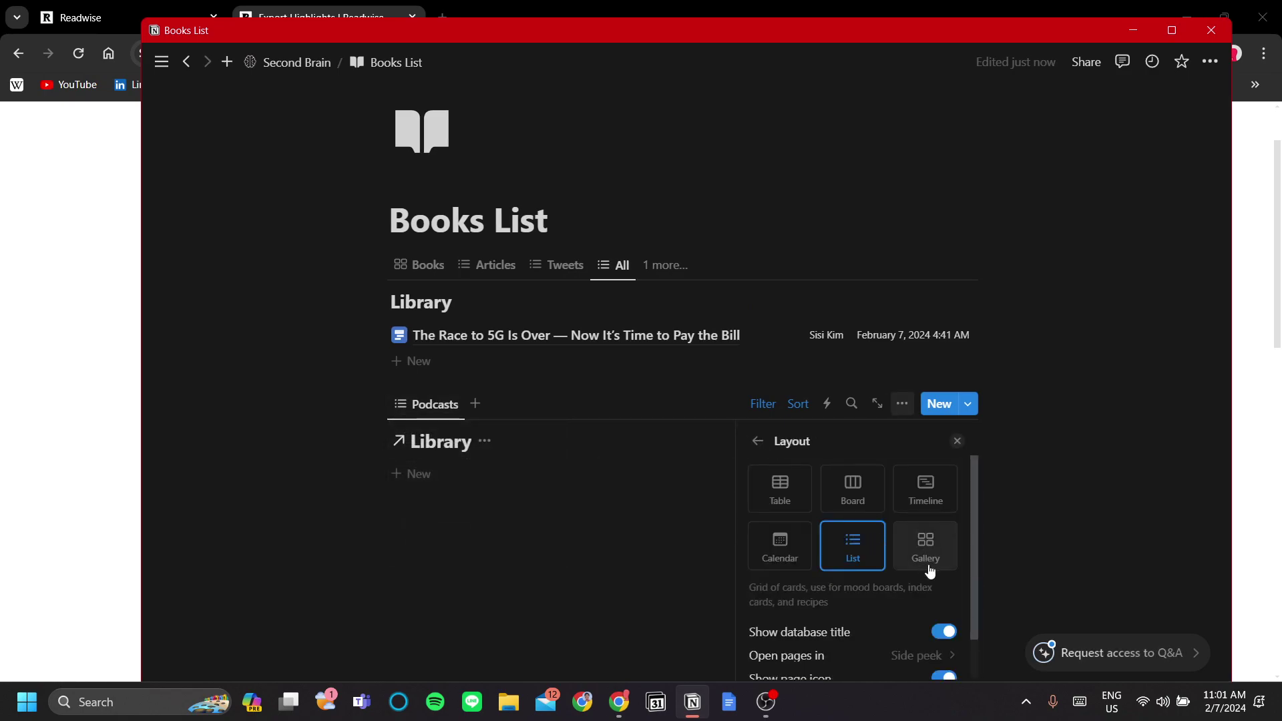
{"action": "left_click", "coordinate": [831, 504]}
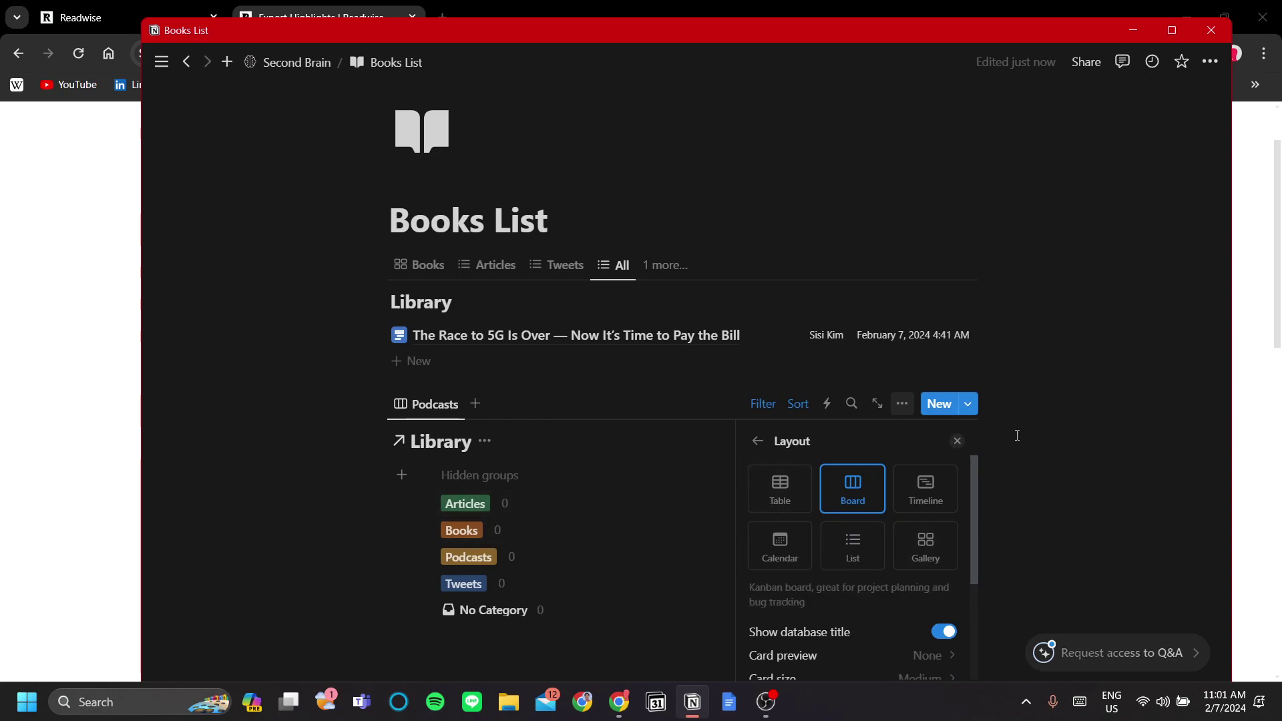
{"action": "left_click", "coordinate": [338, 558]}
{"action": "scroll", "coordinate": [468, 528], "scroll_direction": "down", "scroll_amount": 2}
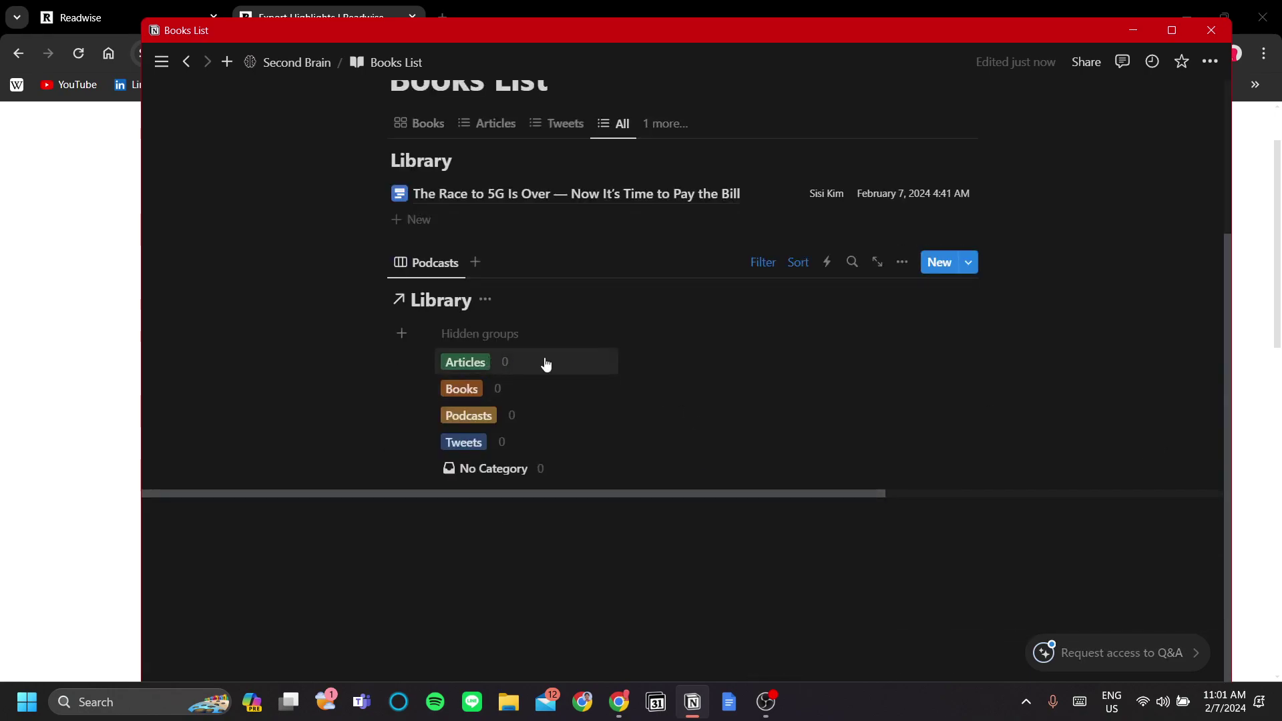
{"action": "scroll", "coordinate": [490, 384], "scroll_direction": "up", "scroll_amount": 1}
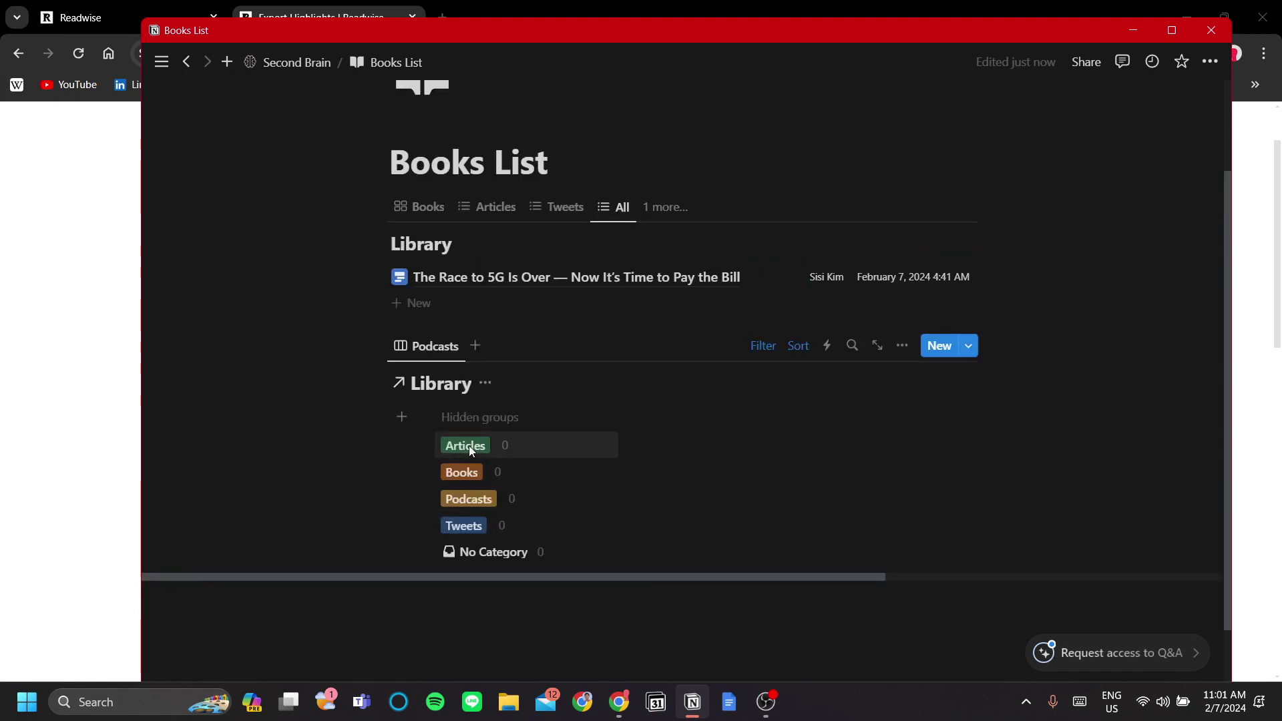
{"action": "left_click", "coordinate": [404, 420]}
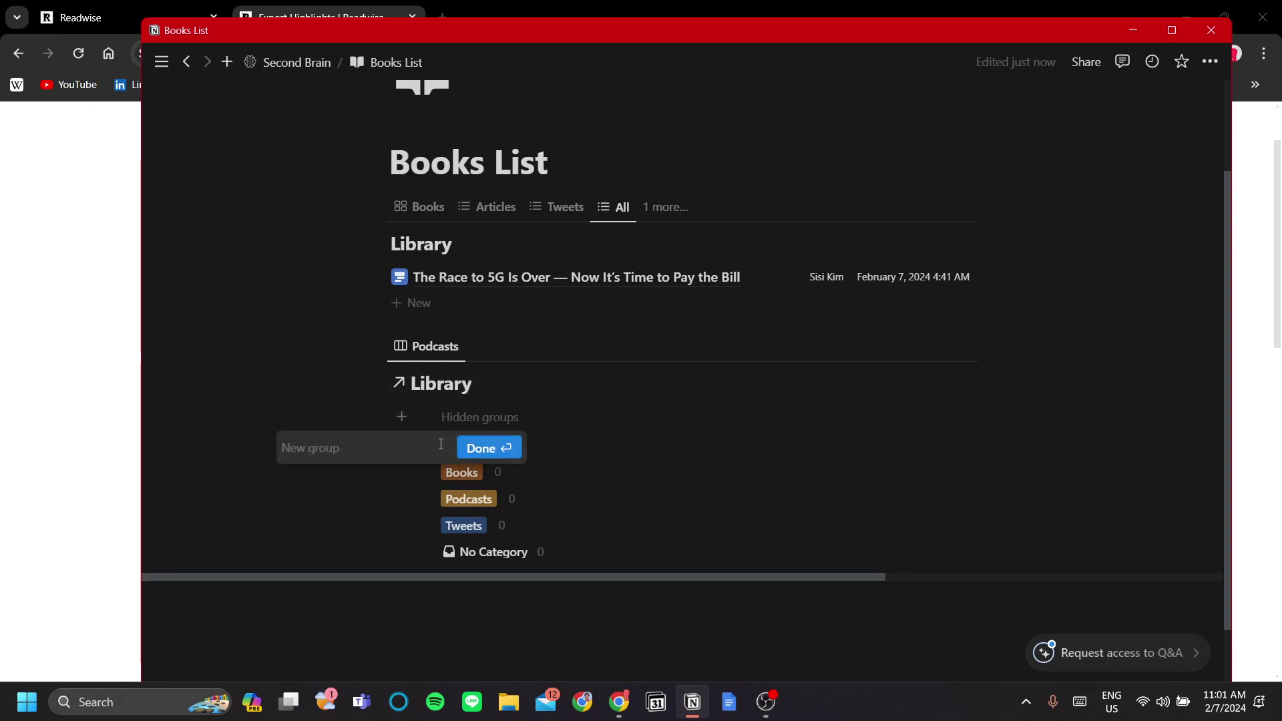
{"action": "left_click", "coordinate": [587, 439]}
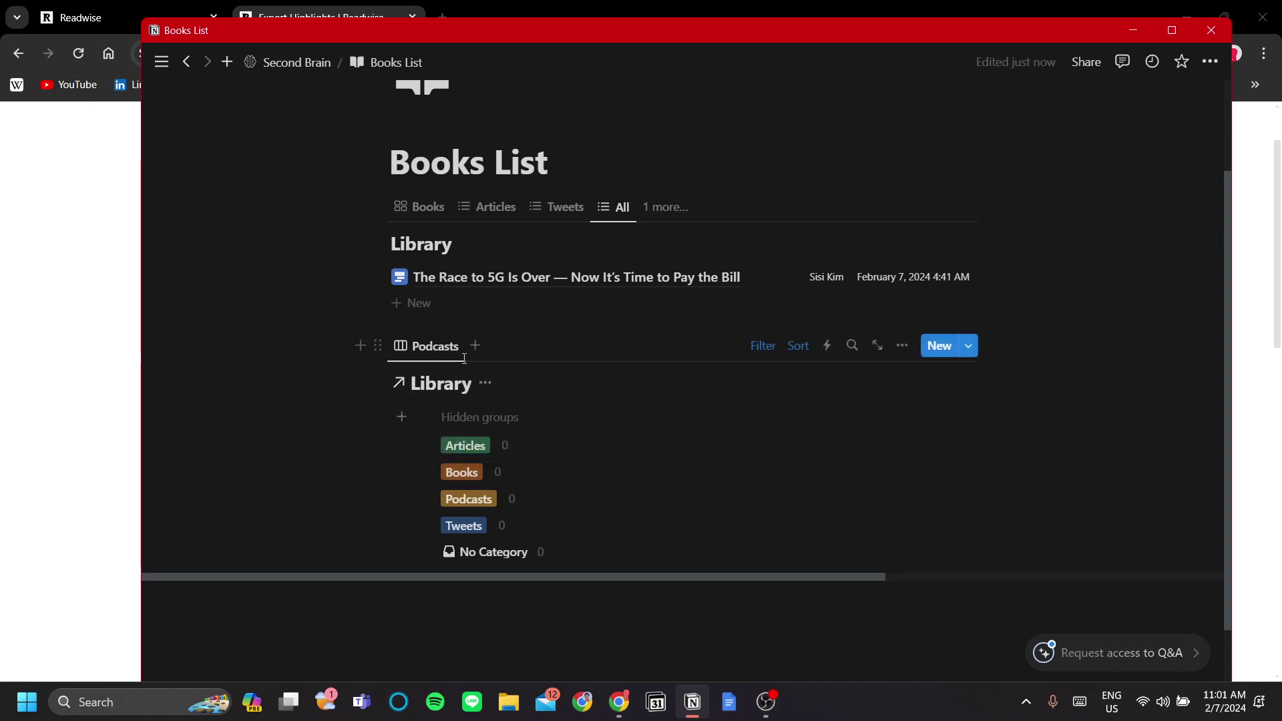
{"action": "scroll", "coordinate": [487, 329], "scroll_direction": "down", "scroll_amount": 2}
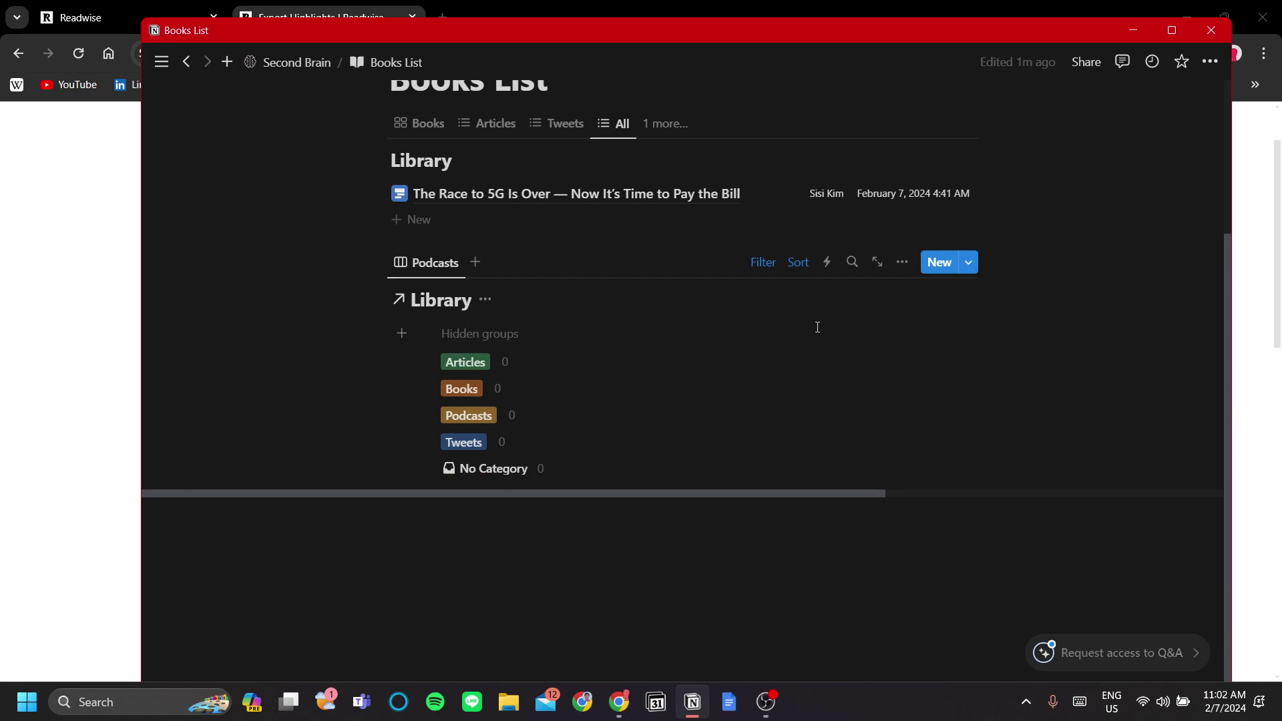
Rename the linked board view from Podcasts to 'Active Recall'.
{"action": "left_click", "coordinate": [424, 262]}
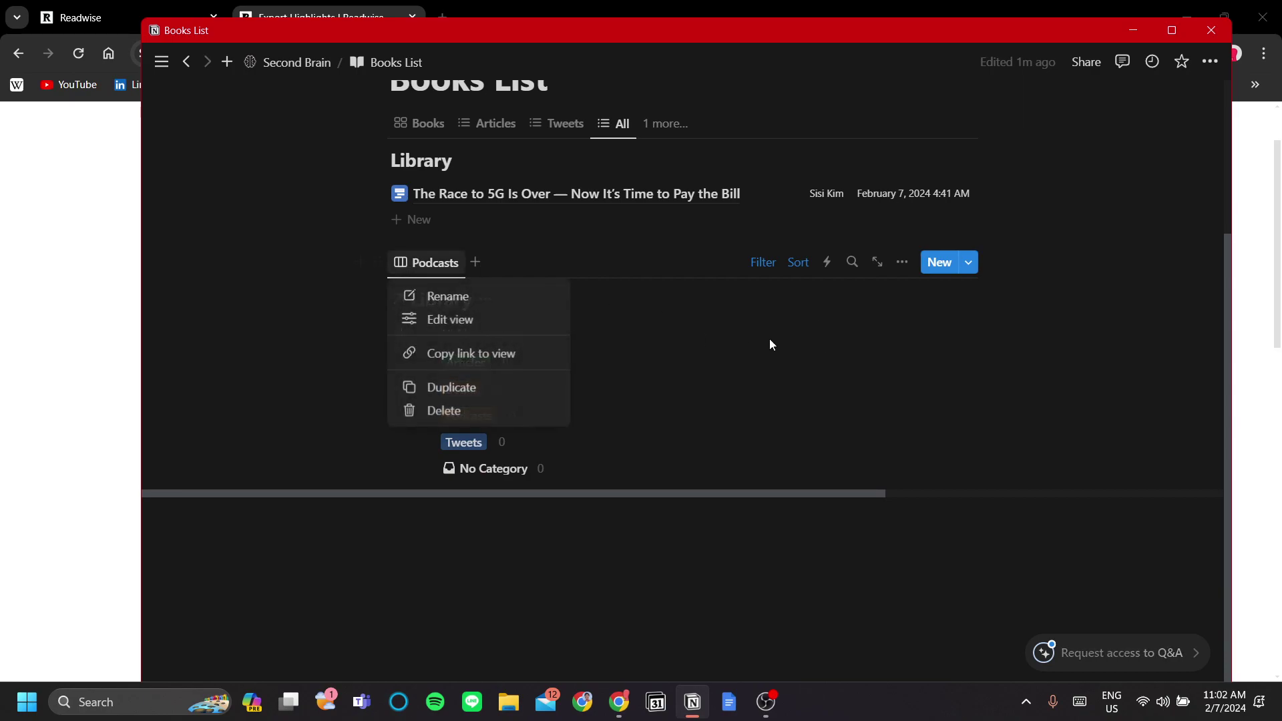
{"action": "left_click", "coordinate": [460, 322]}
{"action": "left_click", "coordinate": [853, 331]}
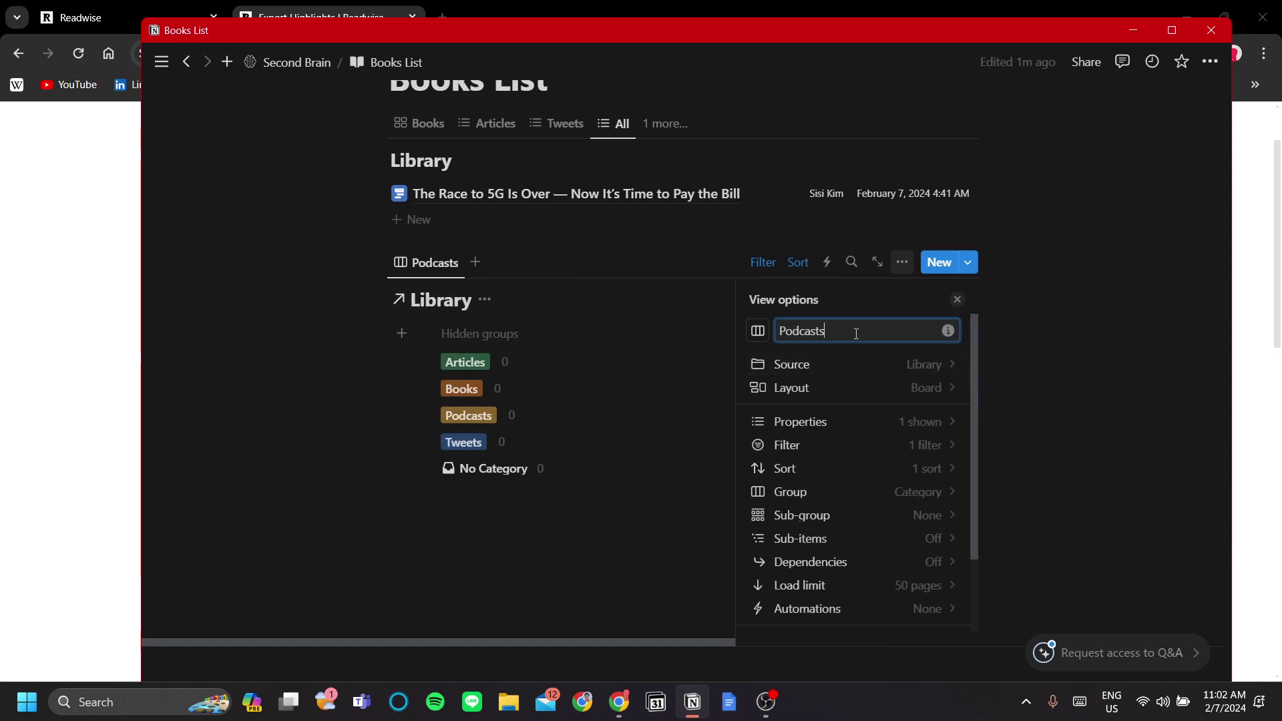
{"action": "double_click", "coordinate": [855, 334]}
{"action": "type", "text": "Active Recall"}
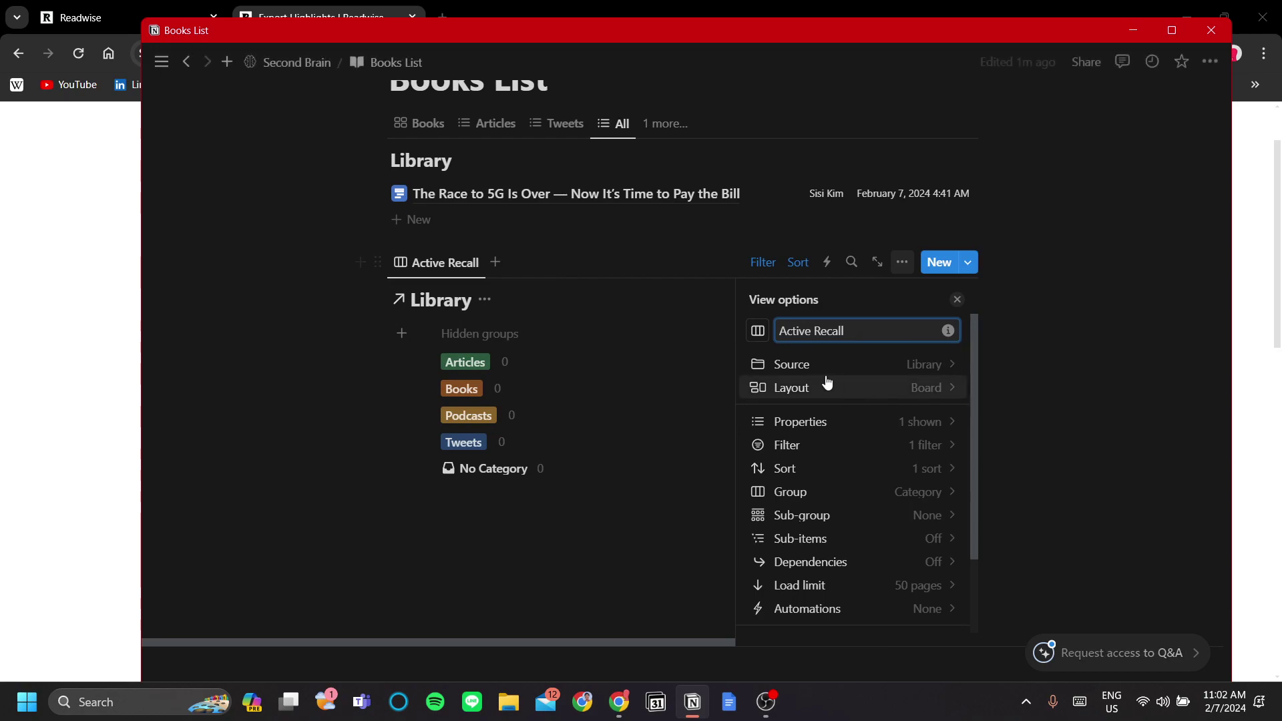
Open the view's Properties list, showing only Title visible.
{"action": "left_click", "coordinate": [940, 428]}
{"action": "scroll", "coordinate": [938, 494], "scroll_direction": "down", "scroll_amount": 2}
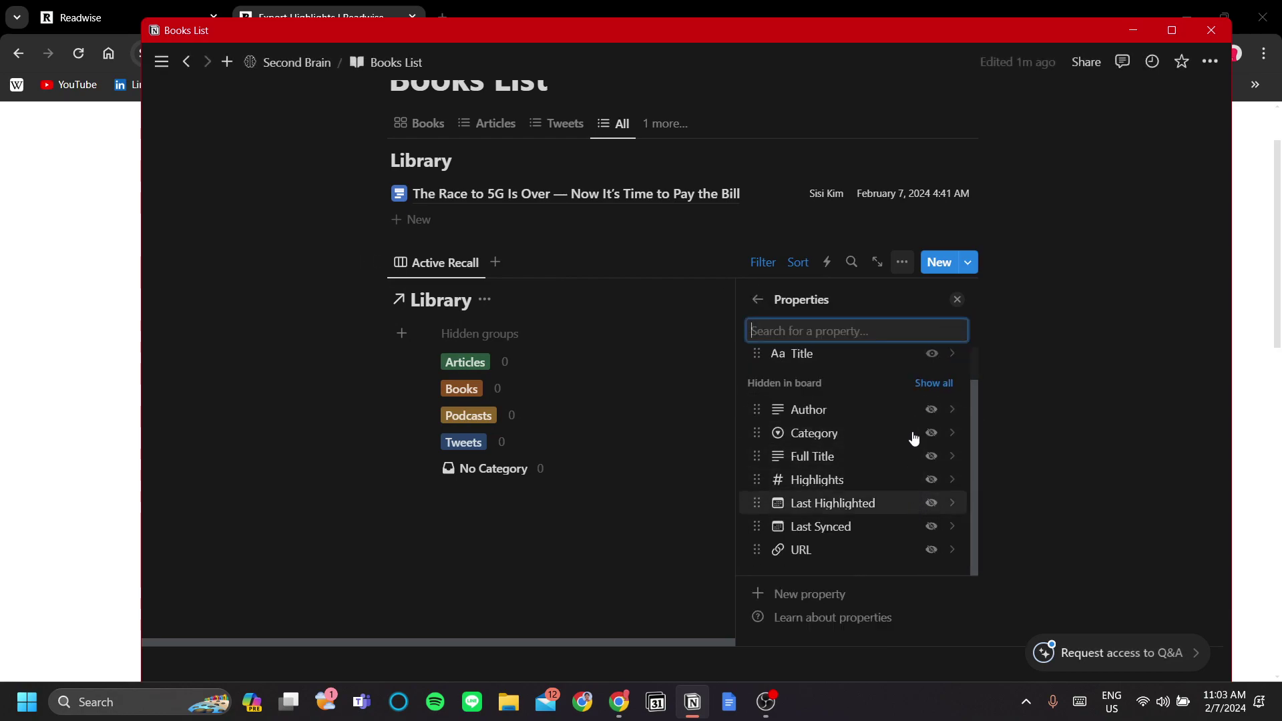
{"action": "scroll", "coordinate": [938, 528], "scroll_direction": "up", "scroll_amount": 2}
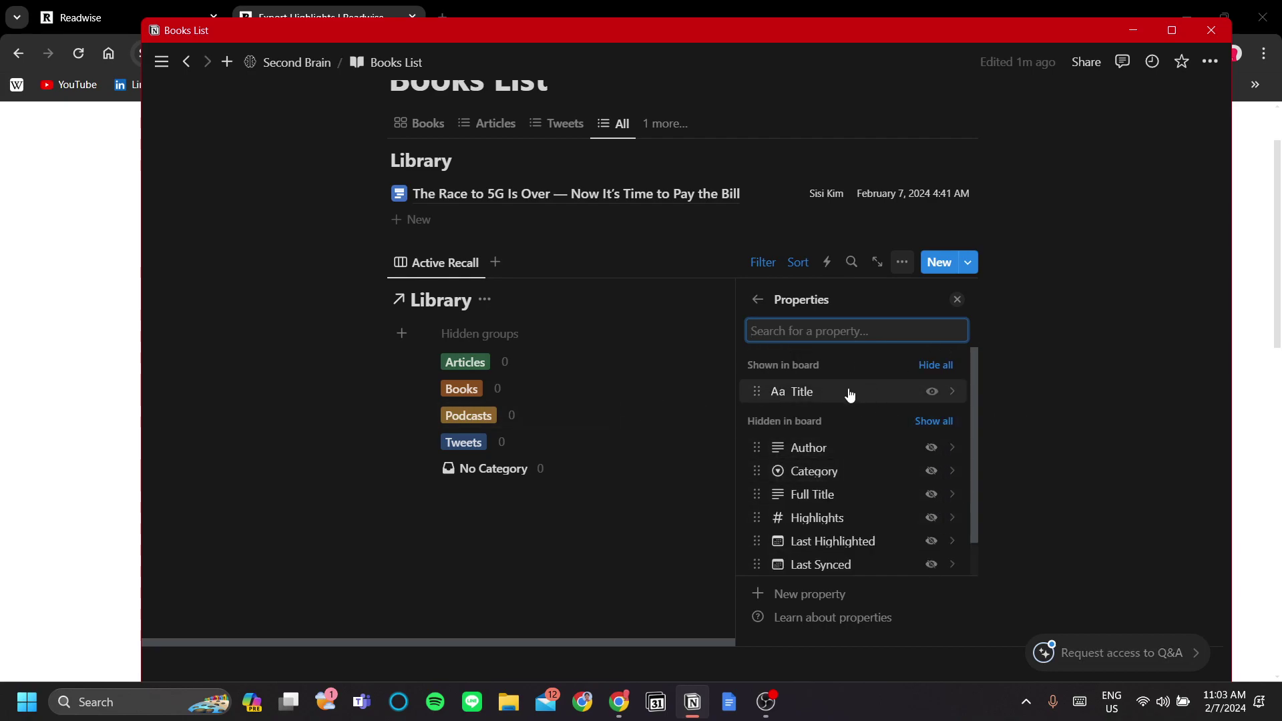
{"action": "scroll", "coordinate": [828, 404], "scroll_direction": "down", "scroll_amount": 2}
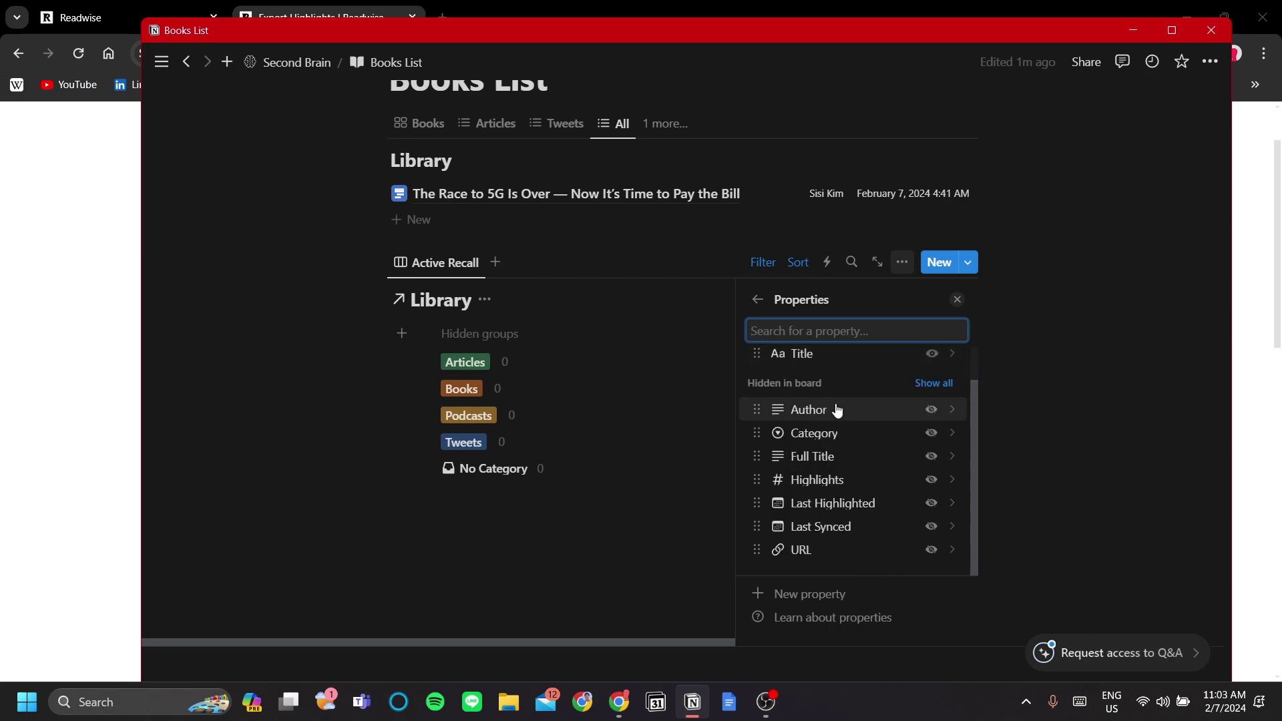
{"action": "scroll", "coordinate": [899, 475], "scroll_direction": "up", "scroll_amount": 2}
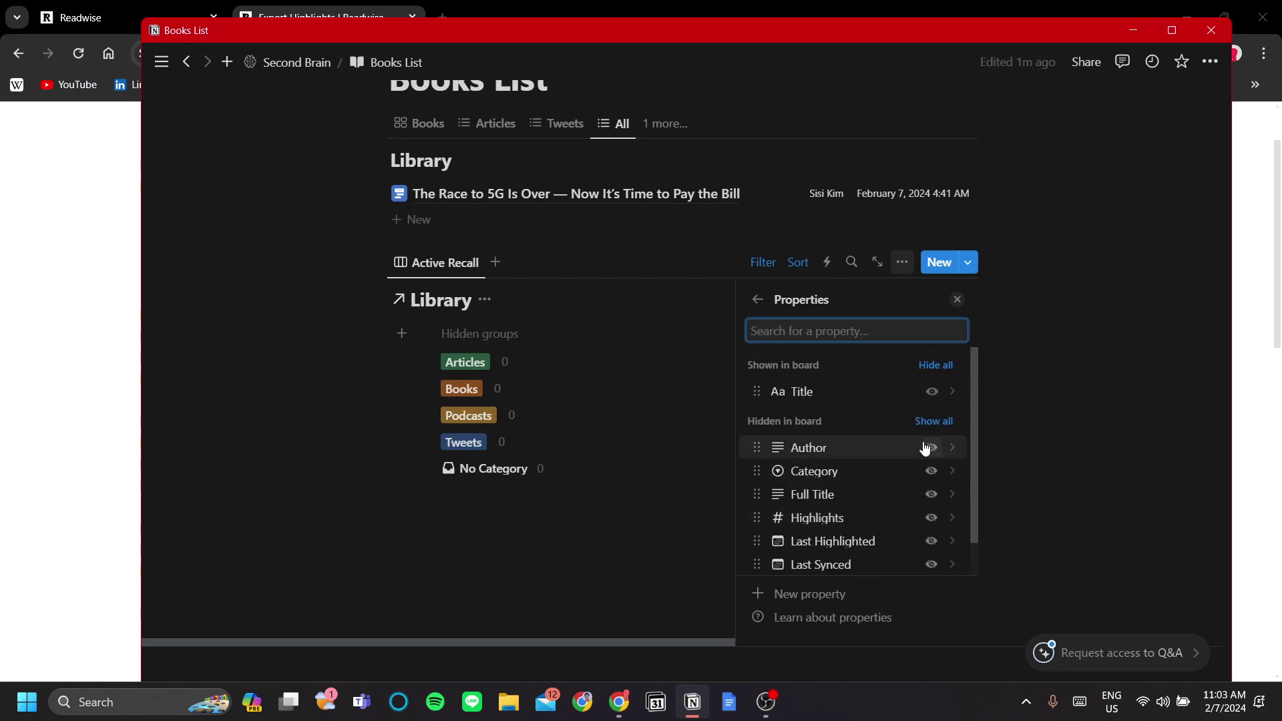
{"action": "scroll", "coordinate": [915, 507], "scroll_direction": "down", "scroll_amount": 2}
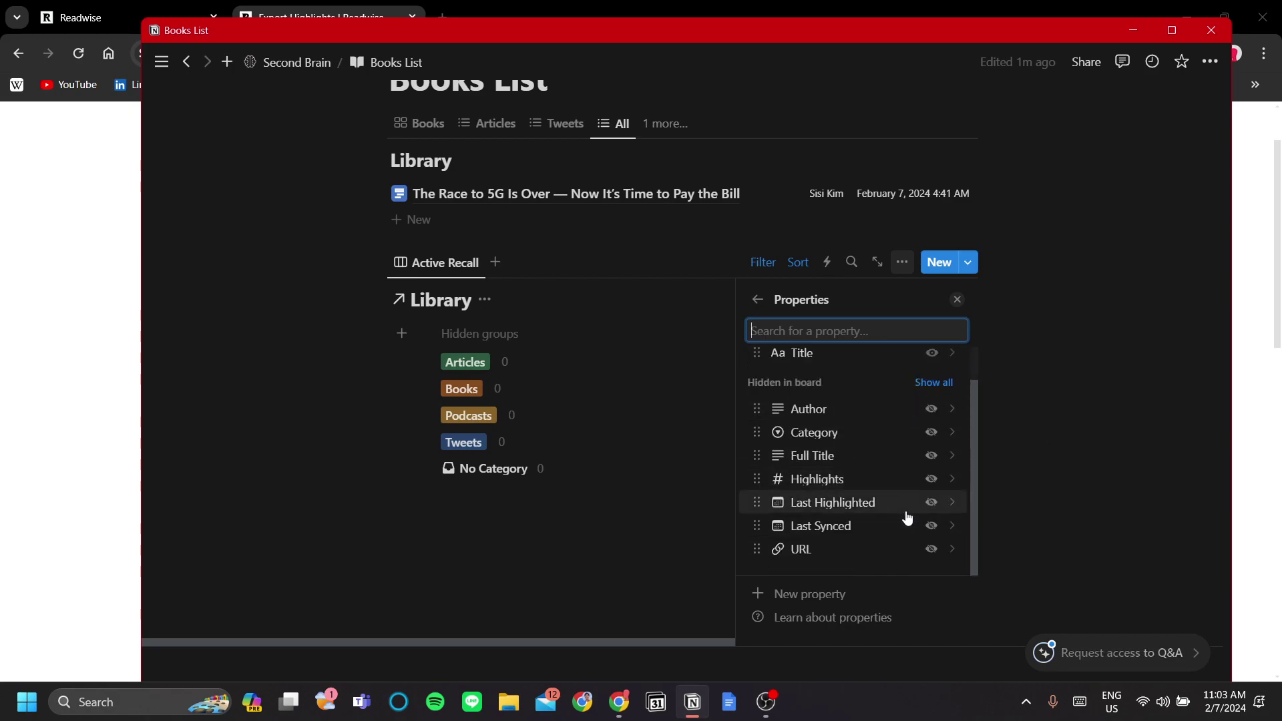
Add a new Library property named 'Frequency' with type Select.
{"action": "left_click", "coordinate": [846, 596]}
{"action": "scroll", "coordinate": [891, 421], "scroll_direction": "down", "scroll_amount": 3}
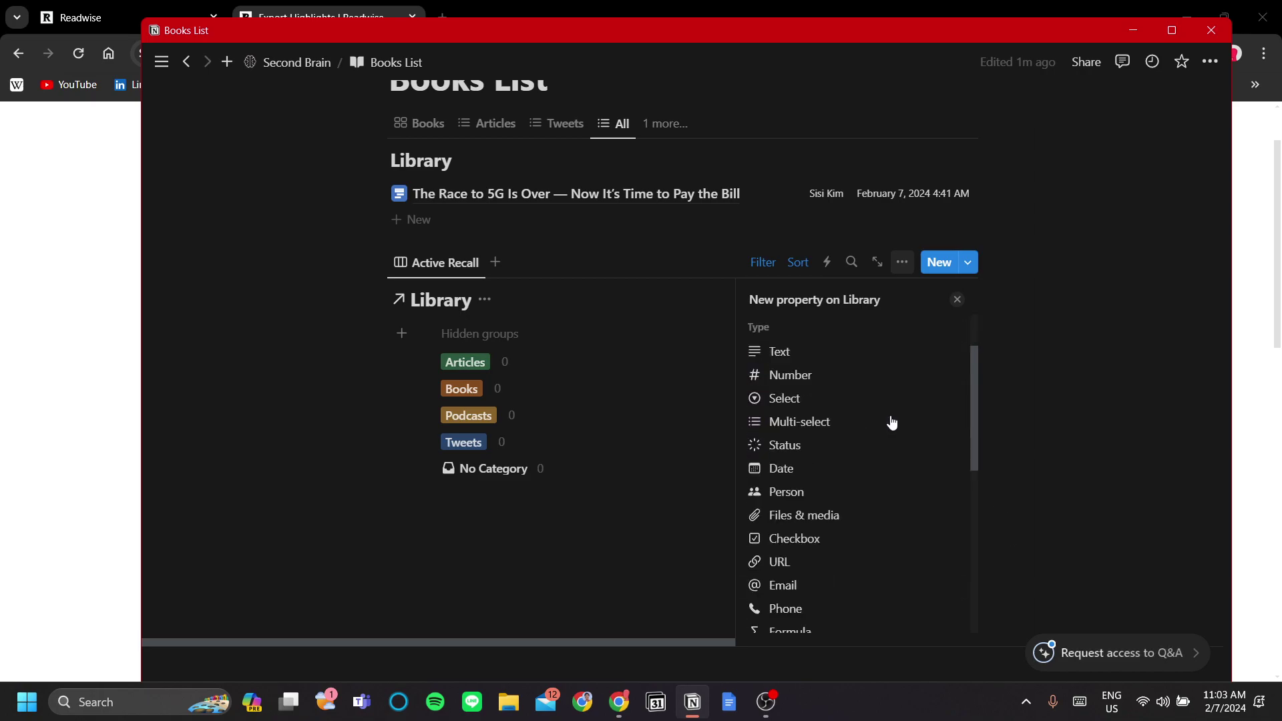
{"action": "scroll", "coordinate": [890, 423], "scroll_direction": "up", "scroll_amount": 3}
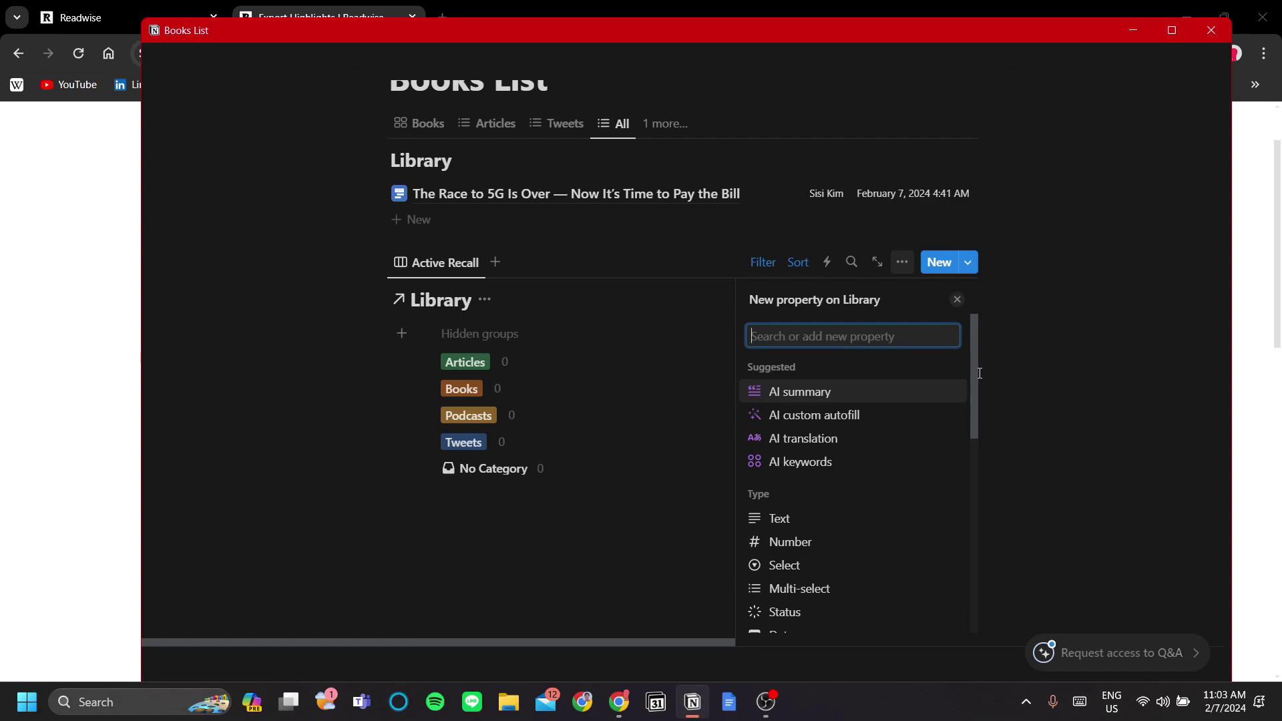
{"action": "type", "text": "&"}
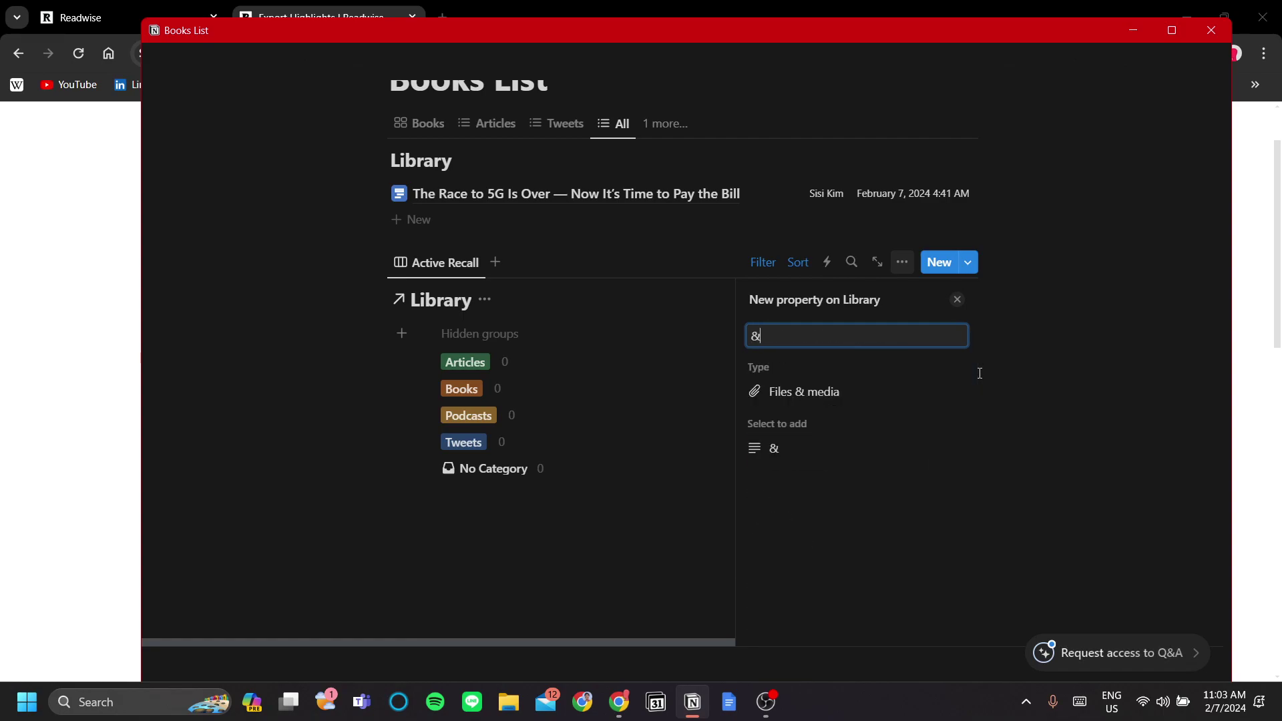
{"action": "key", "text": "BackSpace"}
{"action": "type", "text": "7 days"}
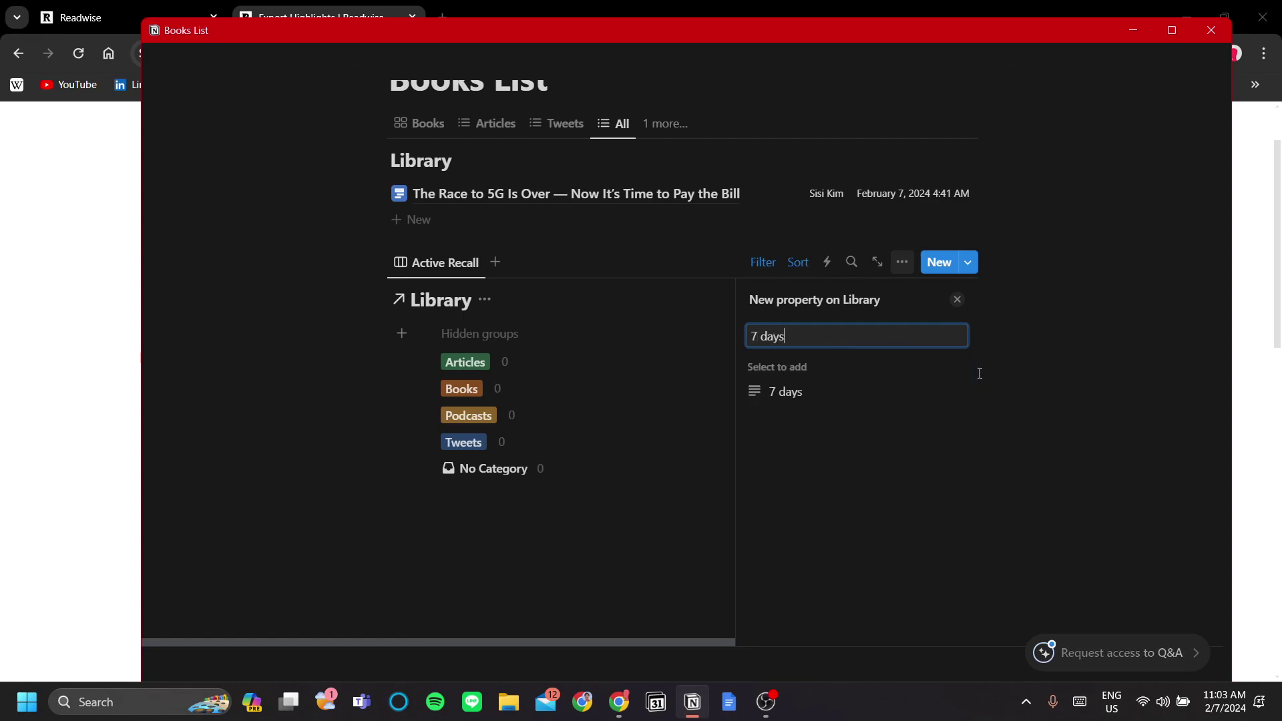
{"action": "key", "text": "ctrl+a"}
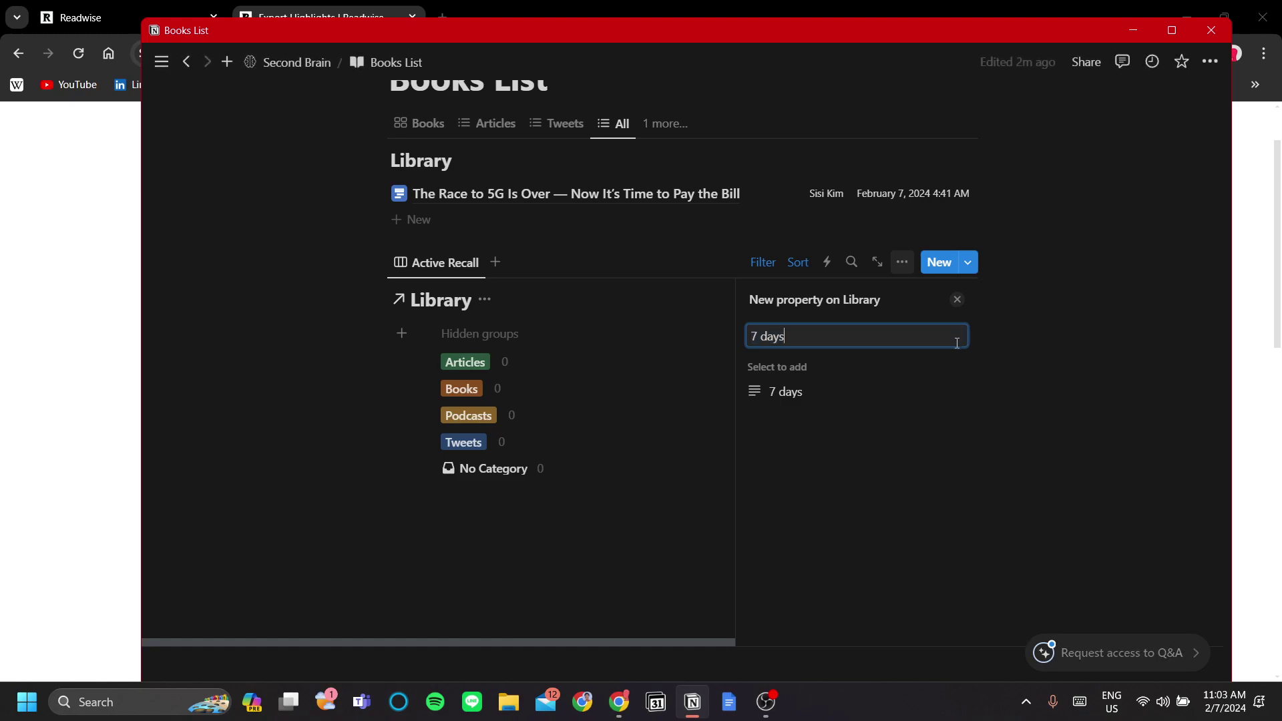
{"action": "key", "text": "BackSpace"}
{"action": "type", "text": "Frequency"}
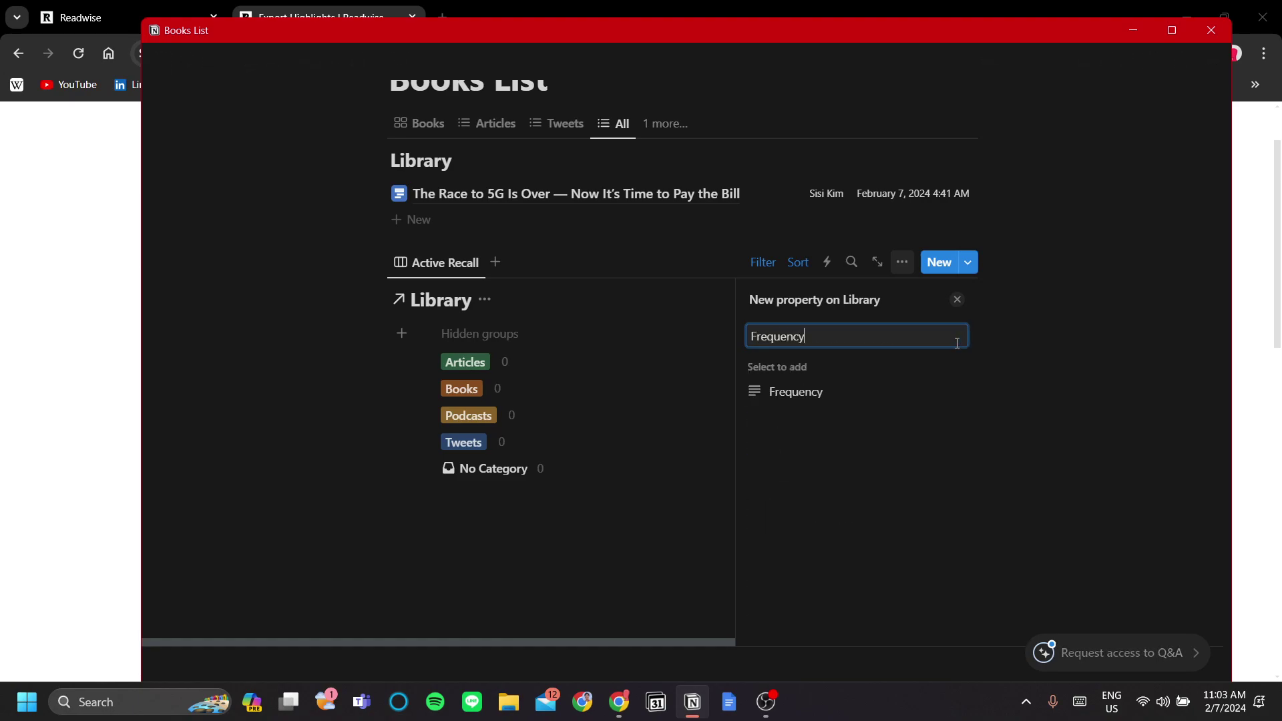
{"action": "key", "text": "Return"}
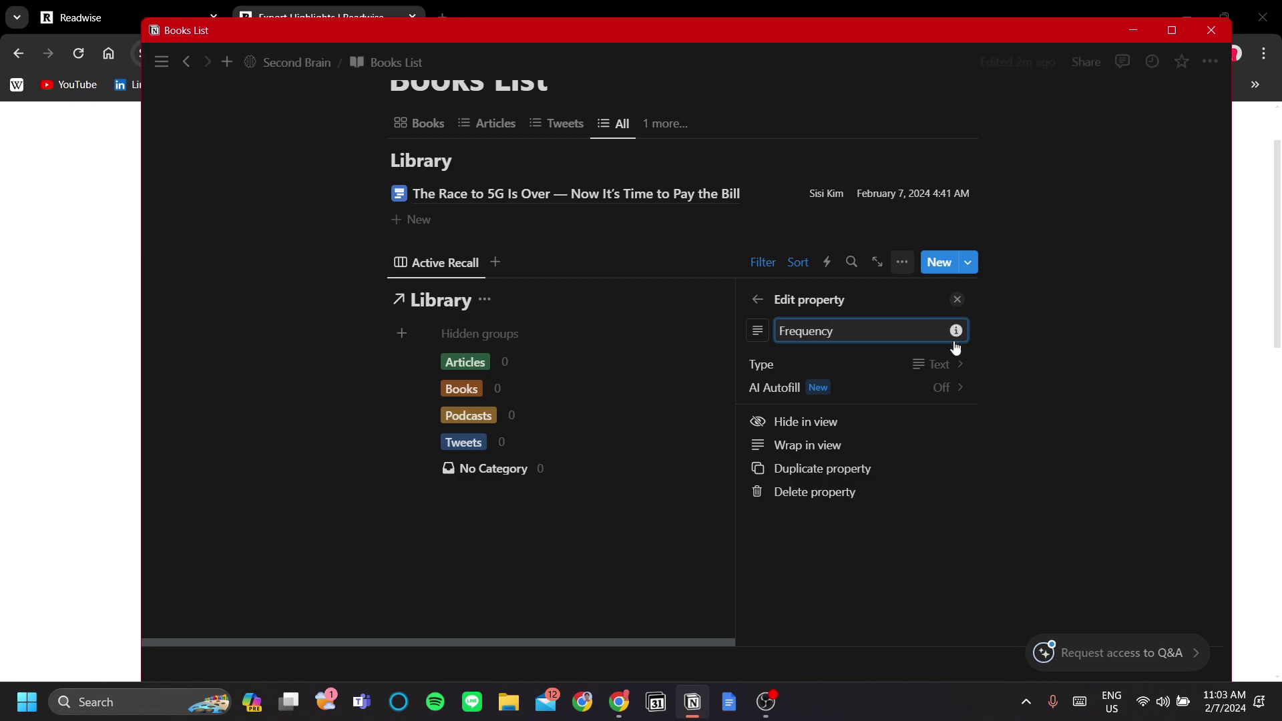
{"action": "left_click", "coordinate": [952, 369]}
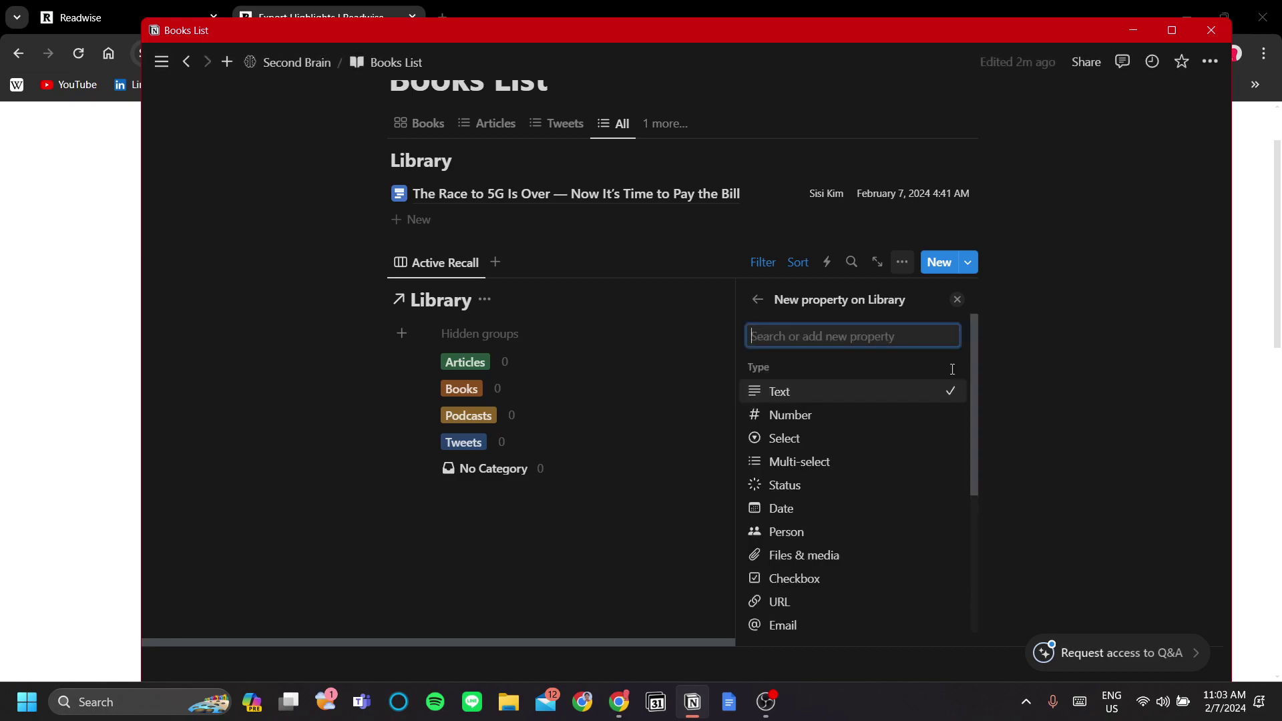
{"action": "left_click", "coordinate": [887, 438]}
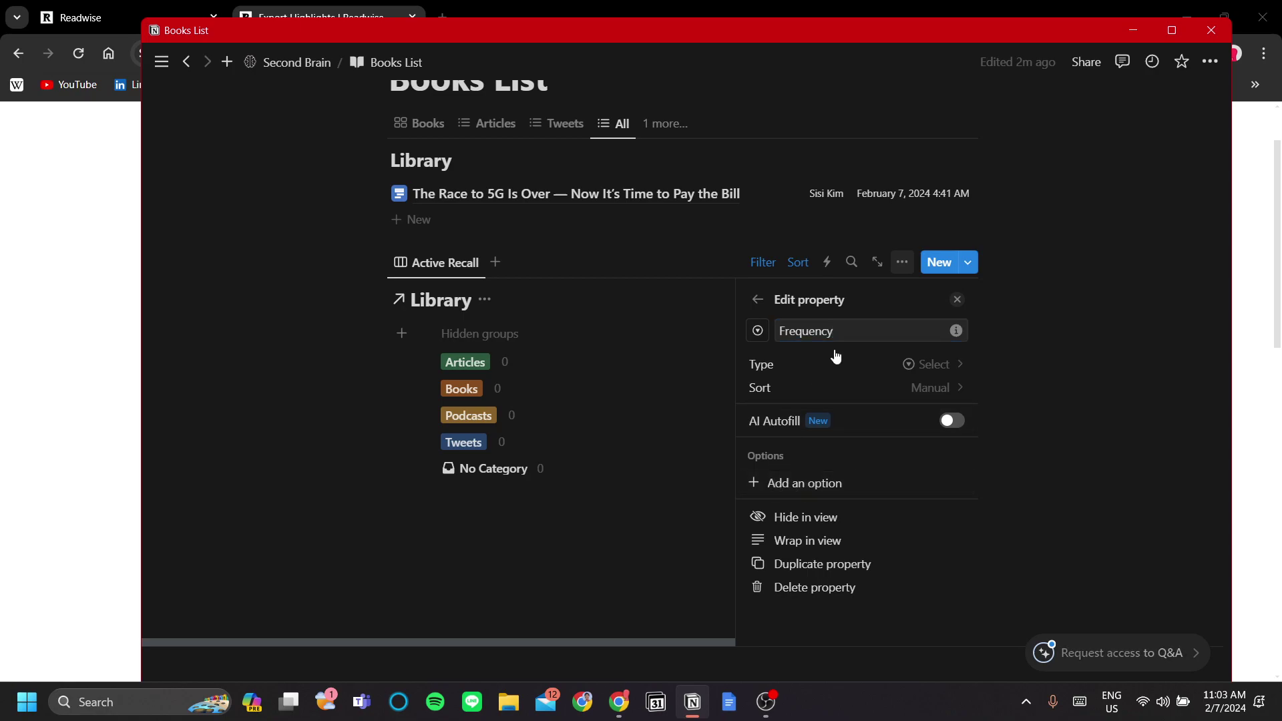
{"action": "left_click", "coordinate": [611, 563]}
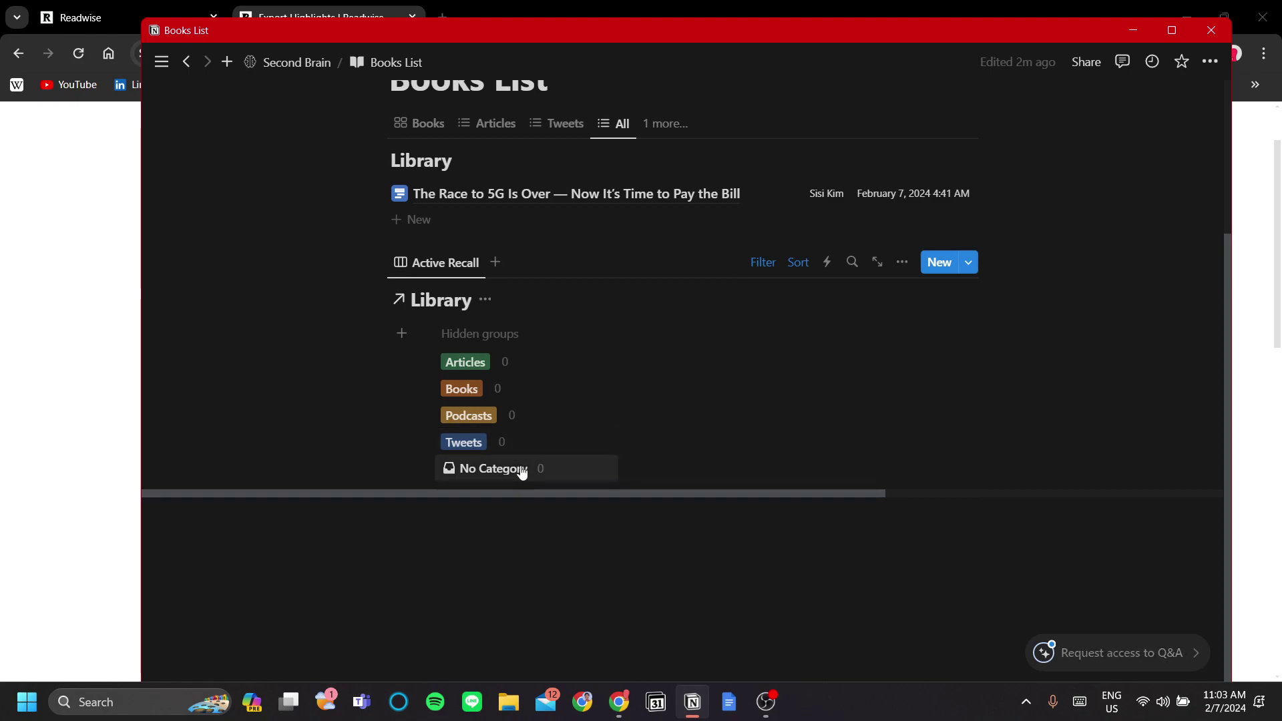
Delete the 'Category is Podcasts' filter so the 5G article shows under Articles.
{"action": "left_click", "coordinate": [403, 333]}
{"action": "left_click", "coordinate": [582, 329]}
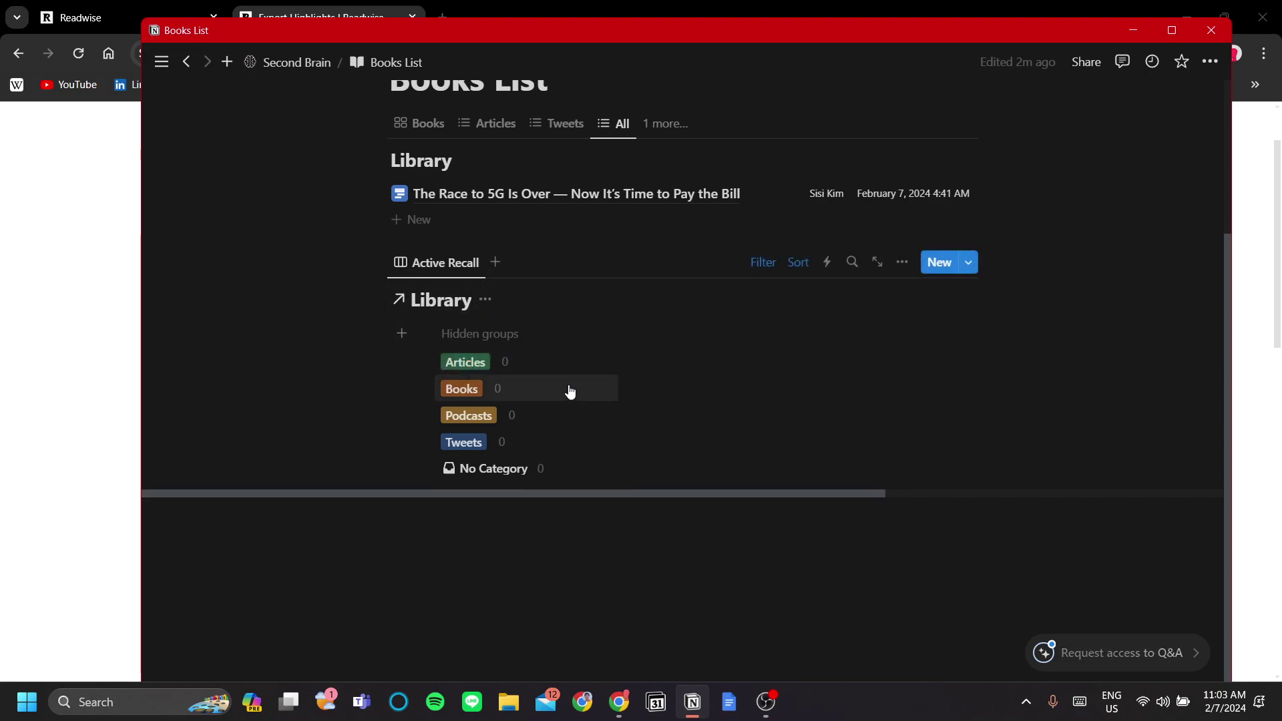
{"action": "scroll", "coordinate": [570, 392], "scroll_direction": "up", "scroll_amount": 1}
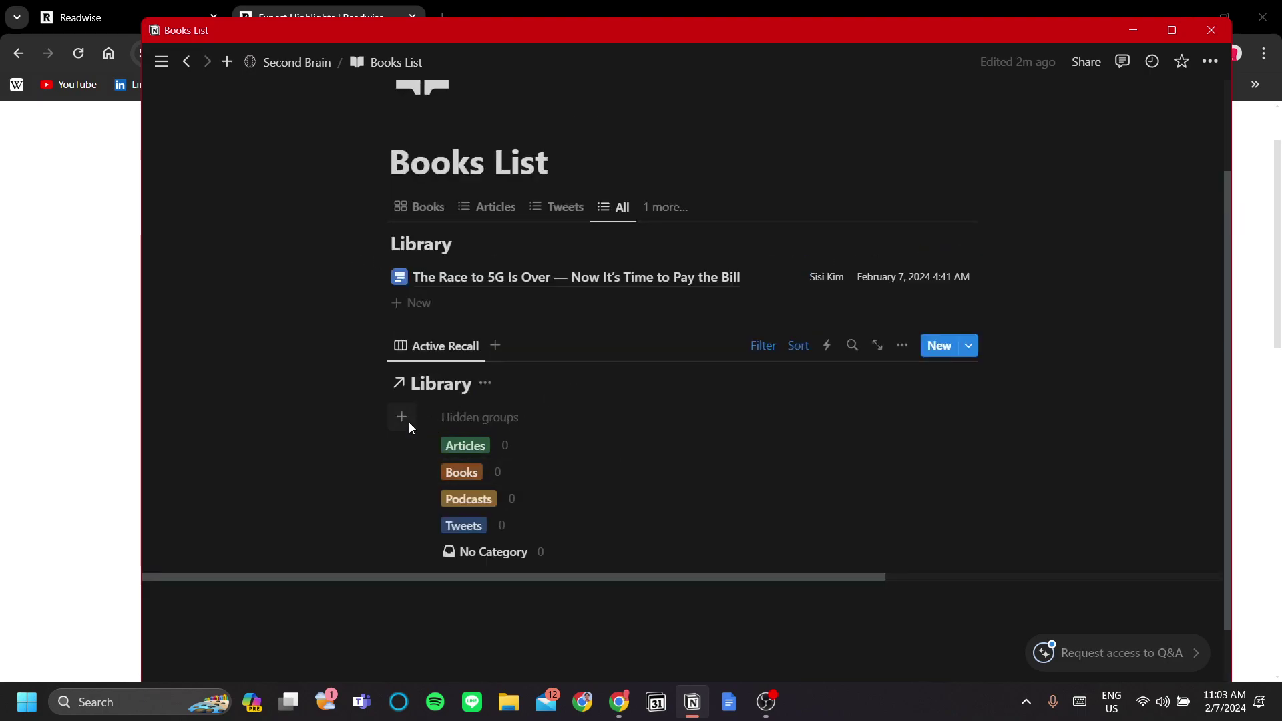
{"action": "left_click", "coordinate": [403, 418]}
{"action": "left_click", "coordinate": [569, 412]}
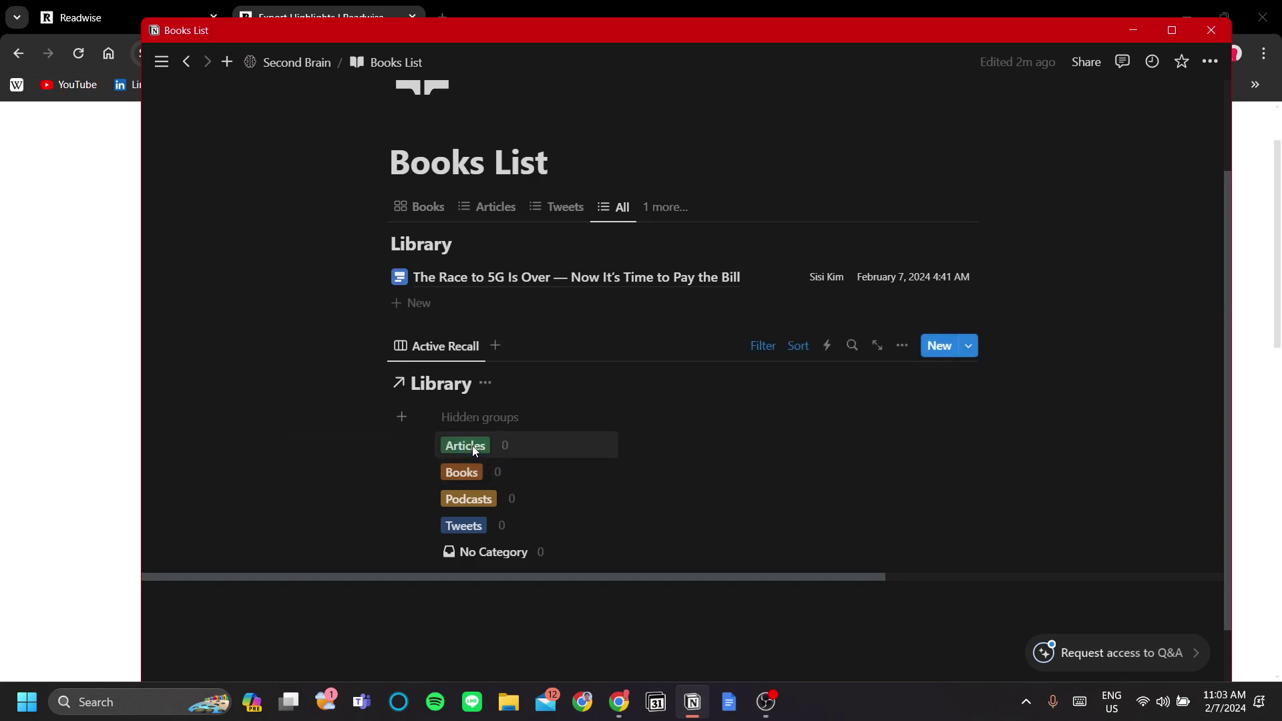
{"action": "left_click", "coordinate": [401, 417]}
{"action": "left_click", "coordinate": [669, 399]}
{"action": "scroll", "coordinate": [668, 398], "scroll_direction": "down", "scroll_amount": 1}
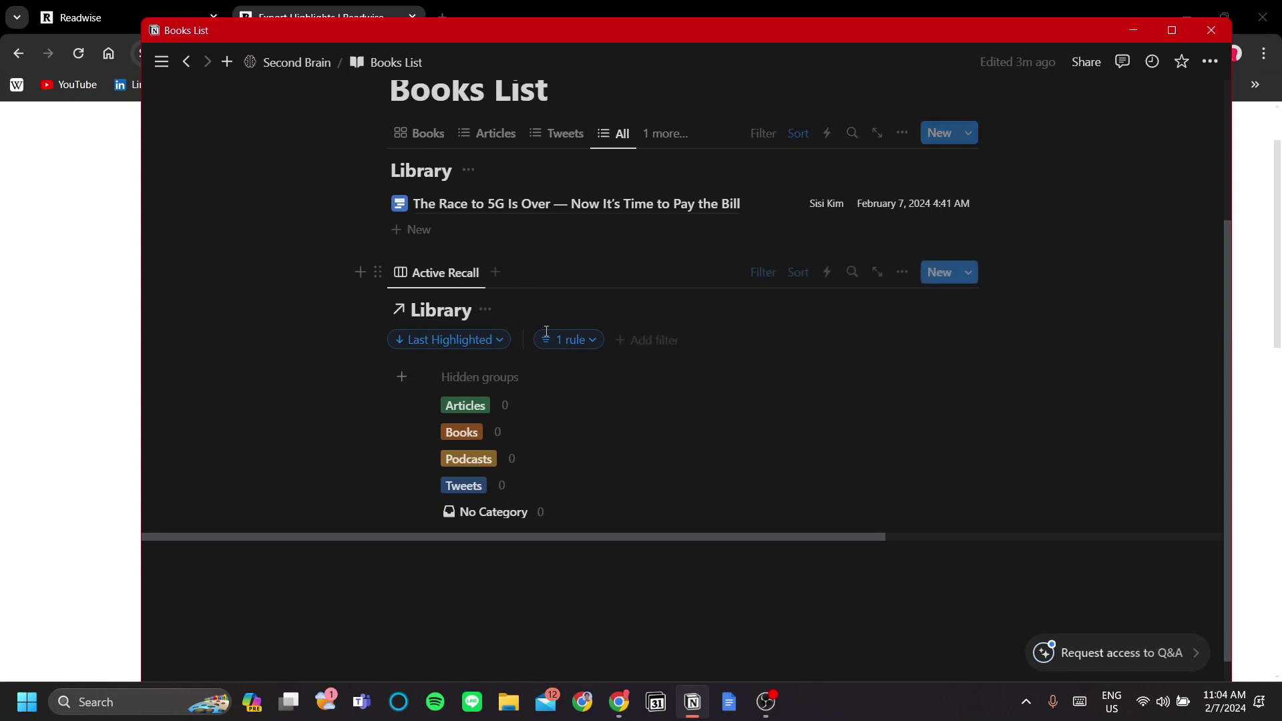
{"action": "left_click", "coordinate": [767, 275]}
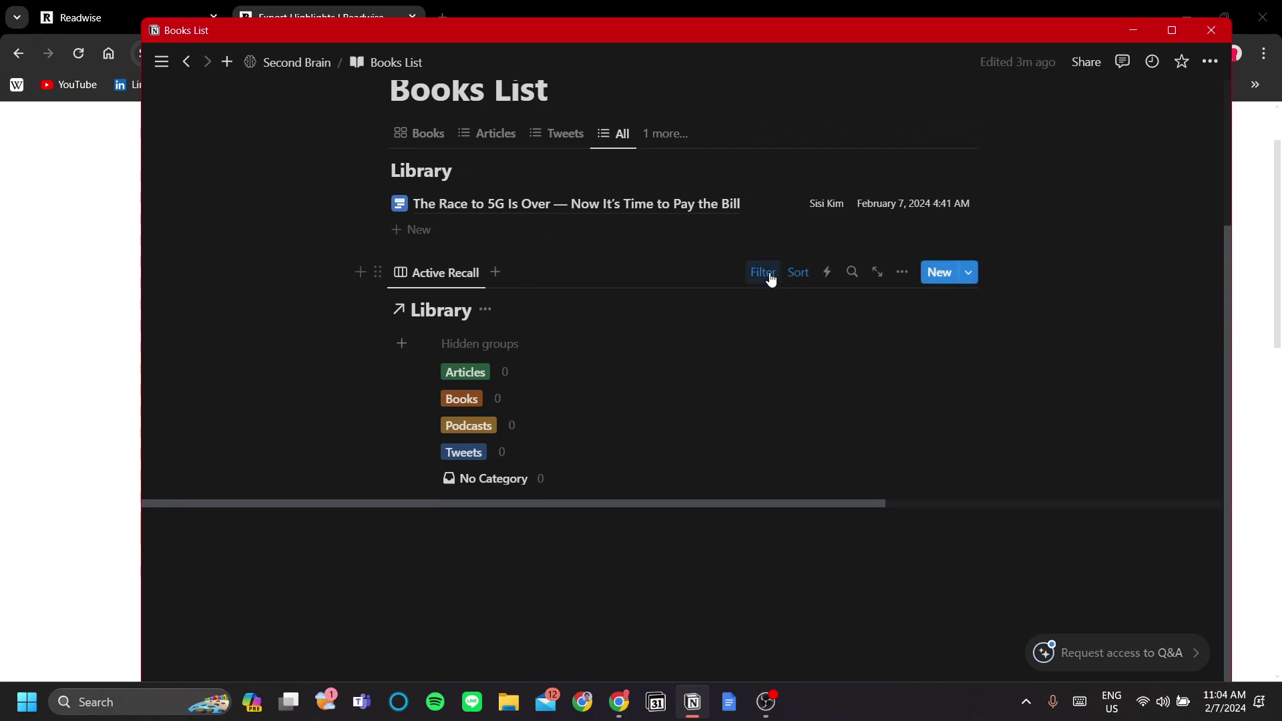
{"action": "left_click", "coordinate": [768, 275]}
{"action": "left_click", "coordinate": [568, 340]}
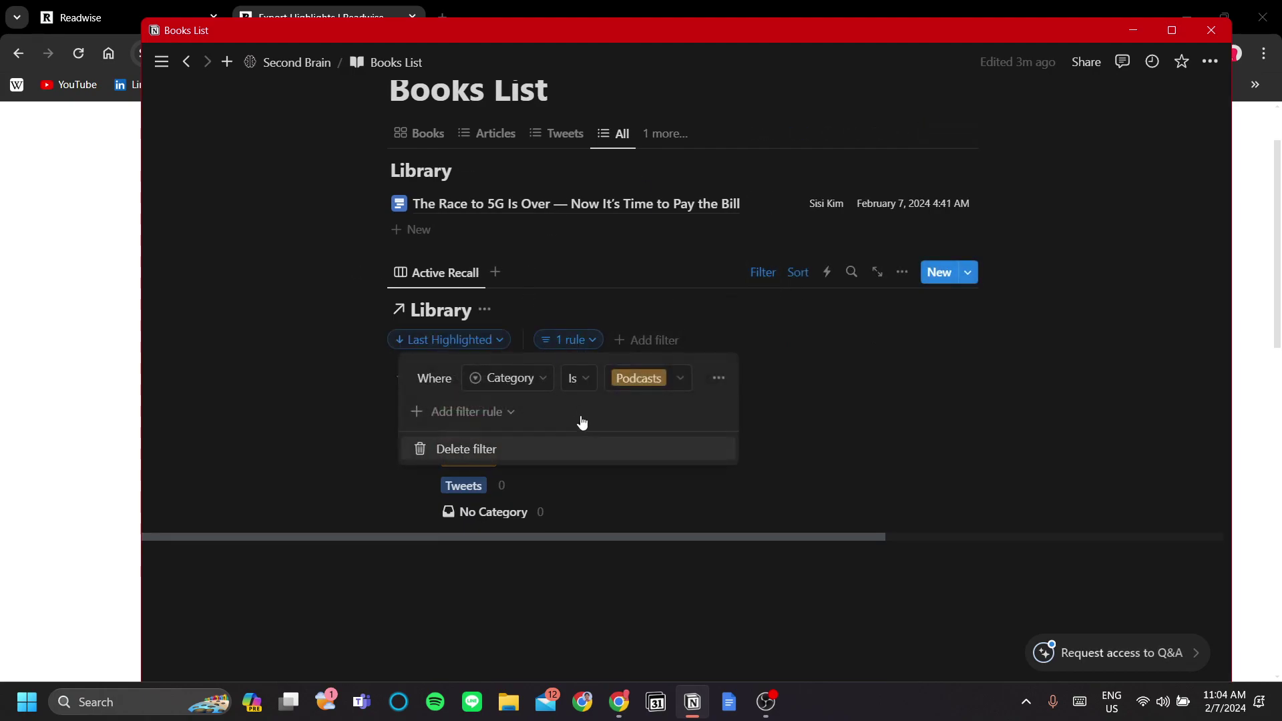
{"action": "left_click", "coordinate": [689, 451]}
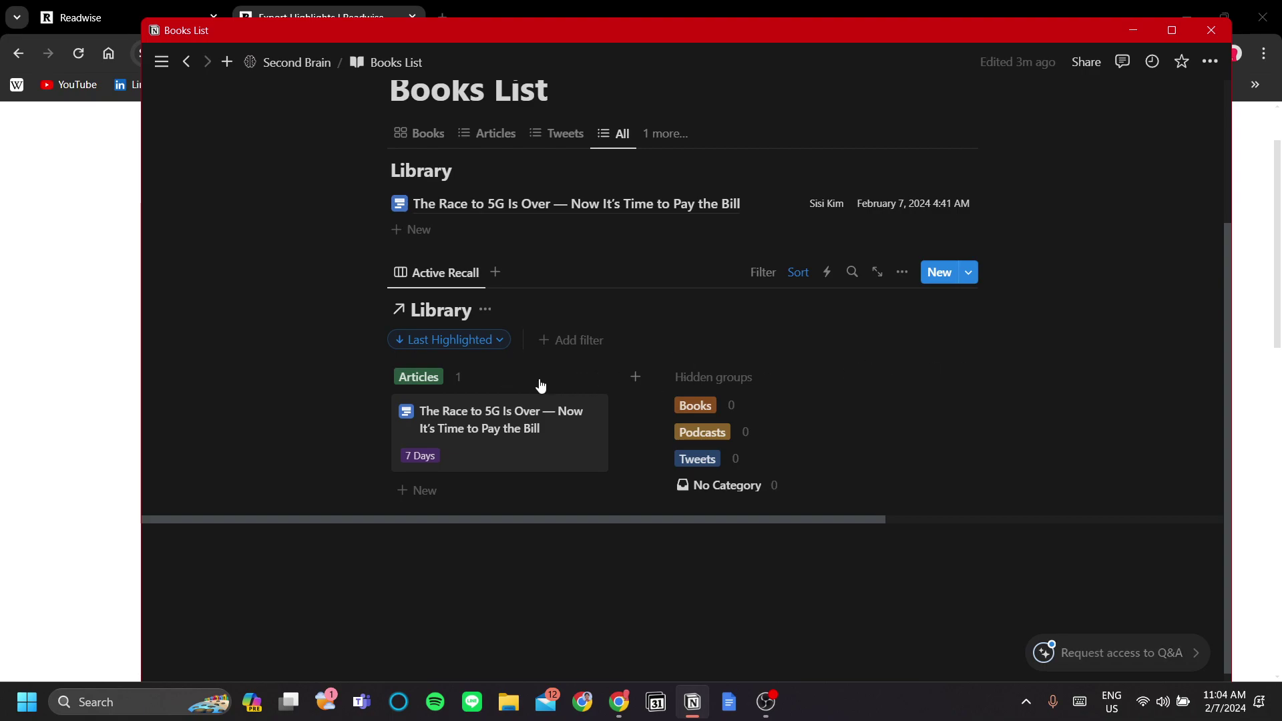
Move the Frequency property above Title in the card properties.
{"action": "left_click", "coordinate": [902, 272]}
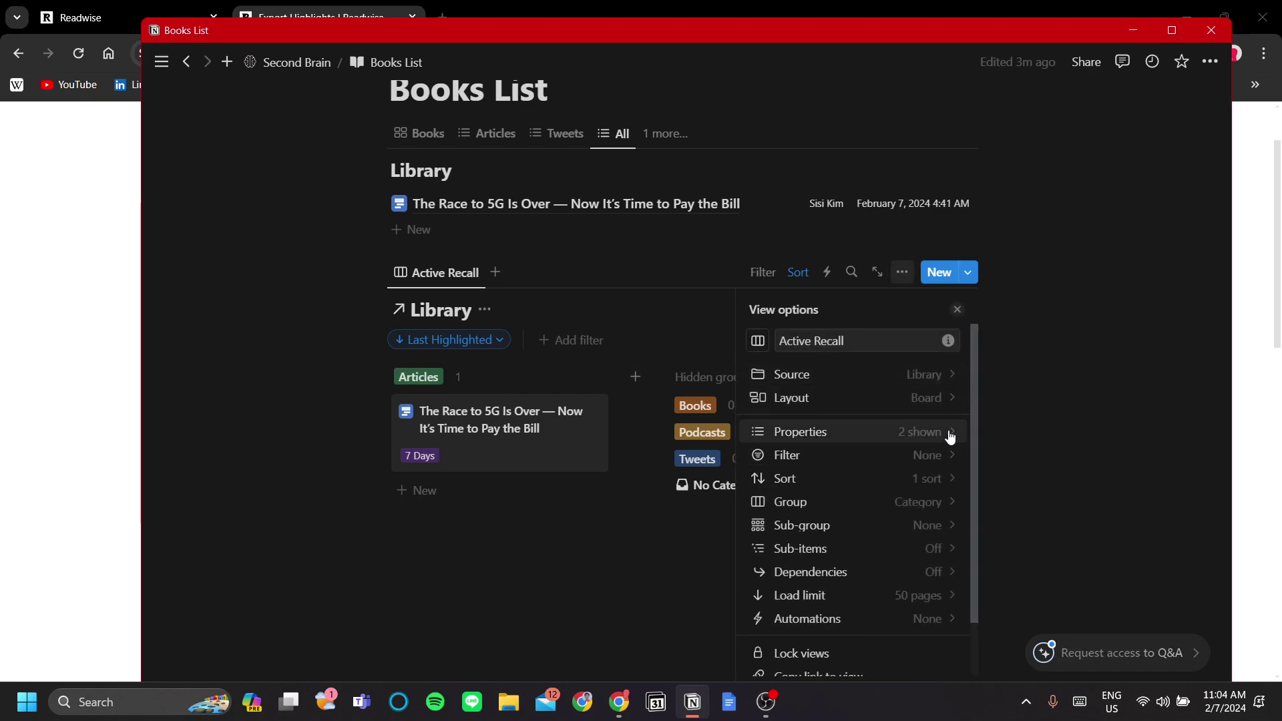
{"action": "left_click", "coordinate": [950, 435]}
{"action": "left_click_drag", "start_coordinate": [919, 434], "coordinate": [885, 403]}
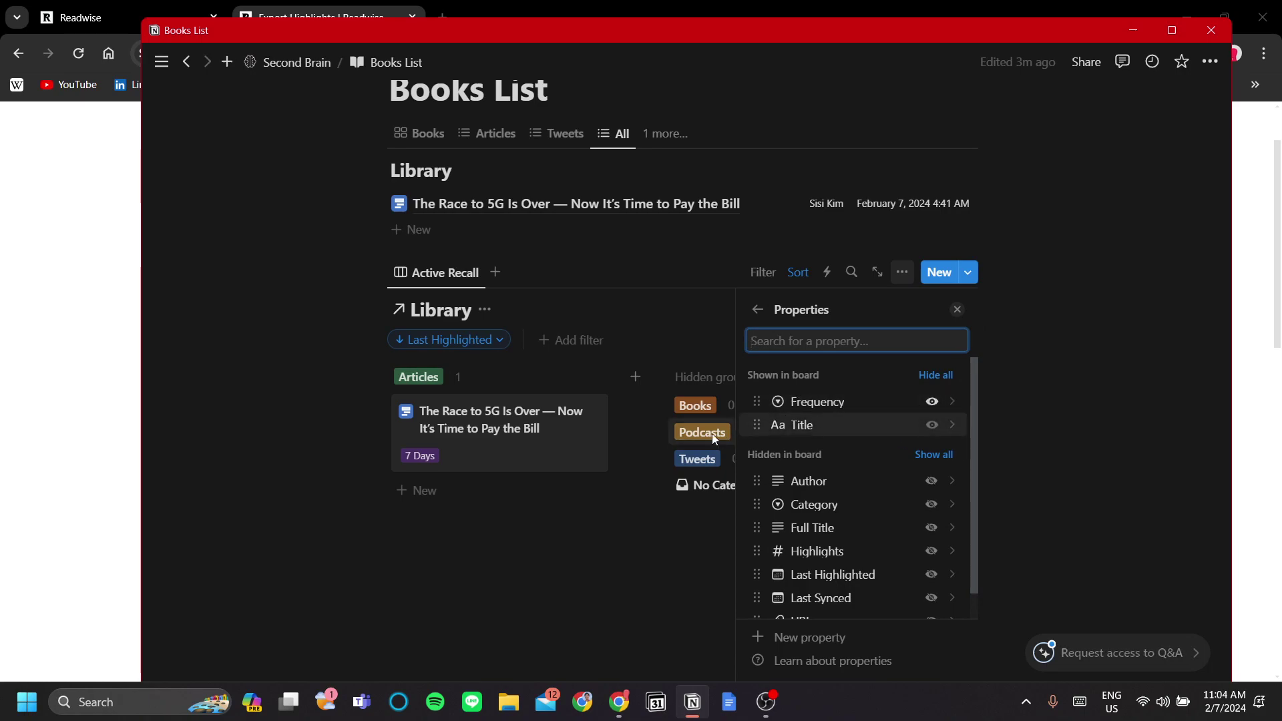
{"action": "left_click", "coordinate": [535, 552]}
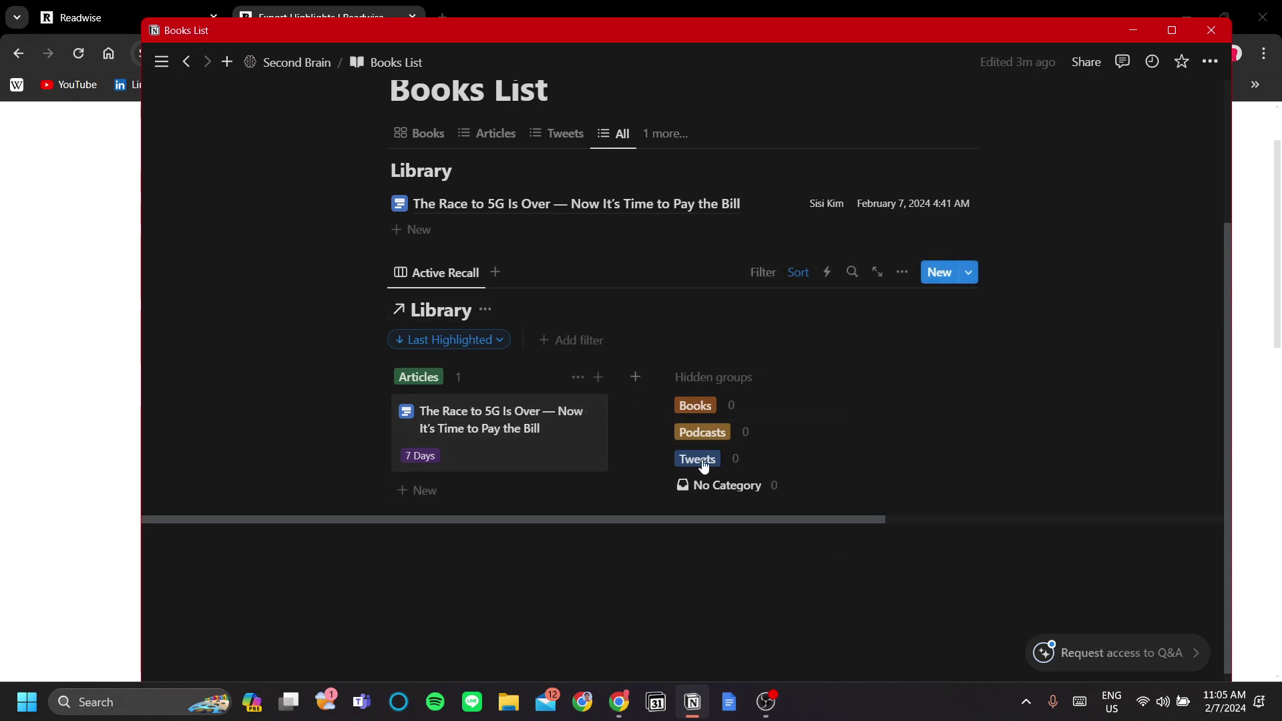
Group the Active Recall board by Frequency.
{"action": "left_click", "coordinate": [902, 272]}
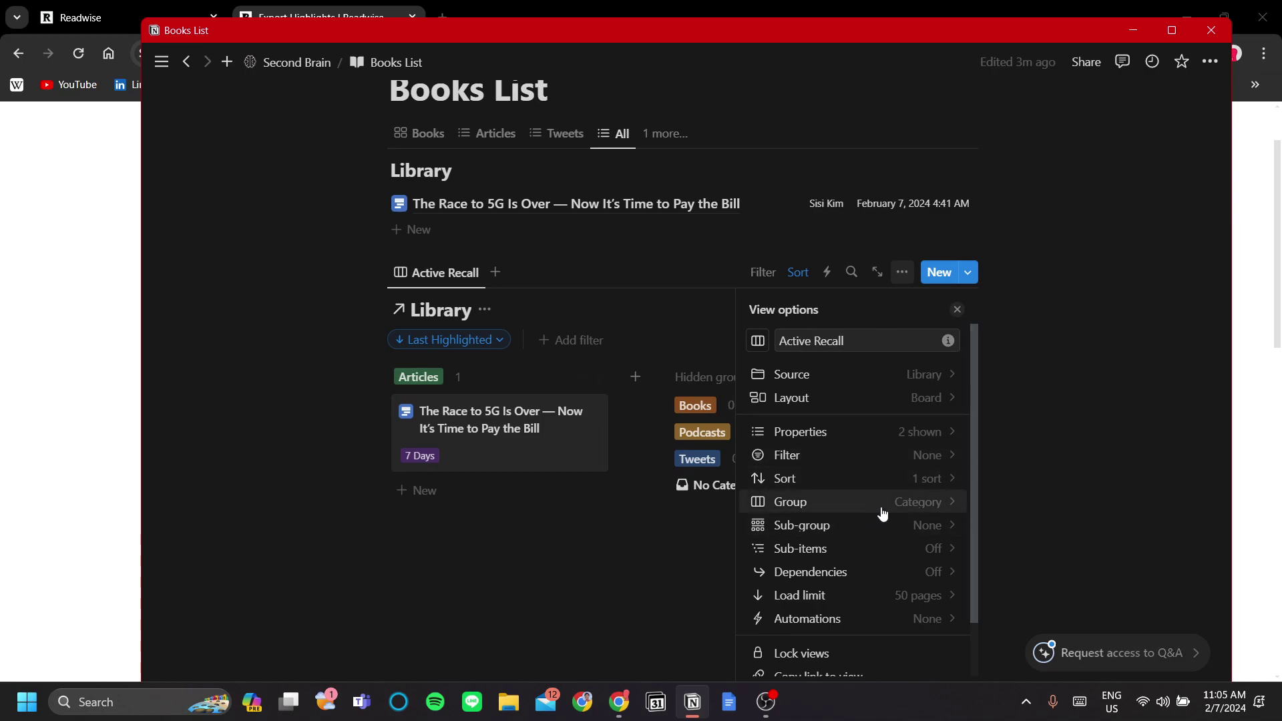
{"action": "left_click", "coordinate": [936, 512]}
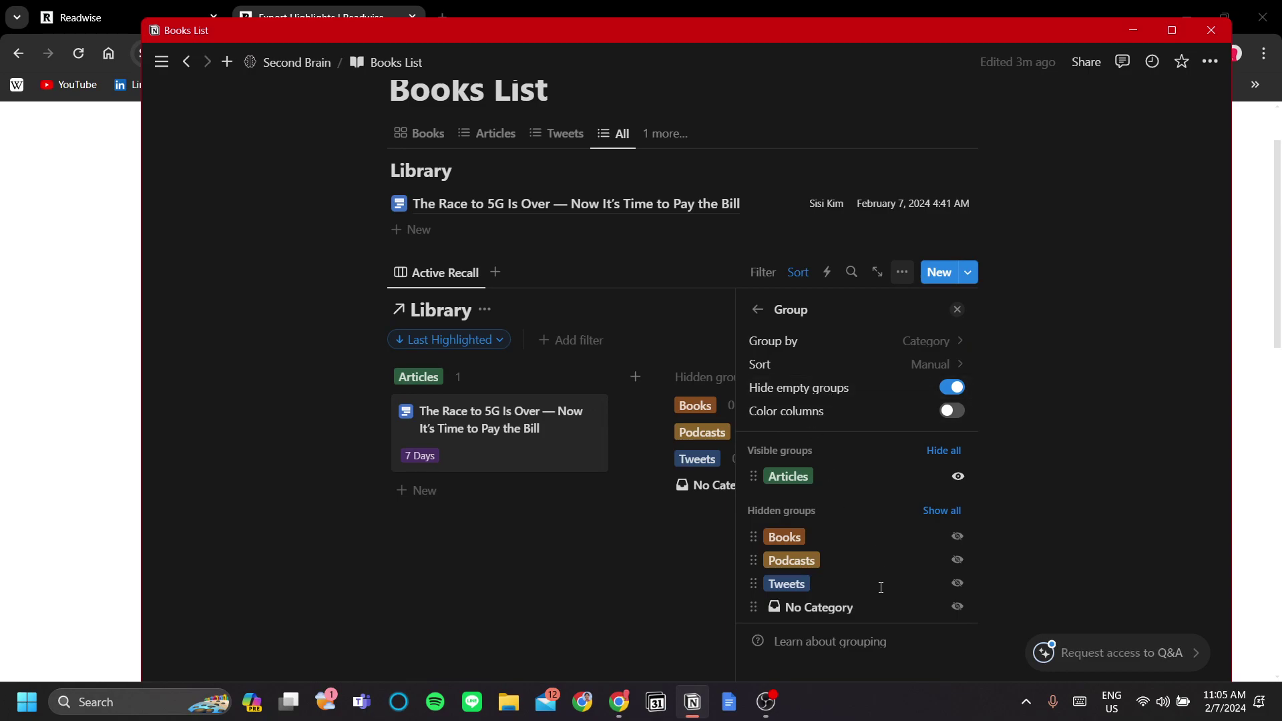
{"action": "left_click", "coordinate": [925, 341]}
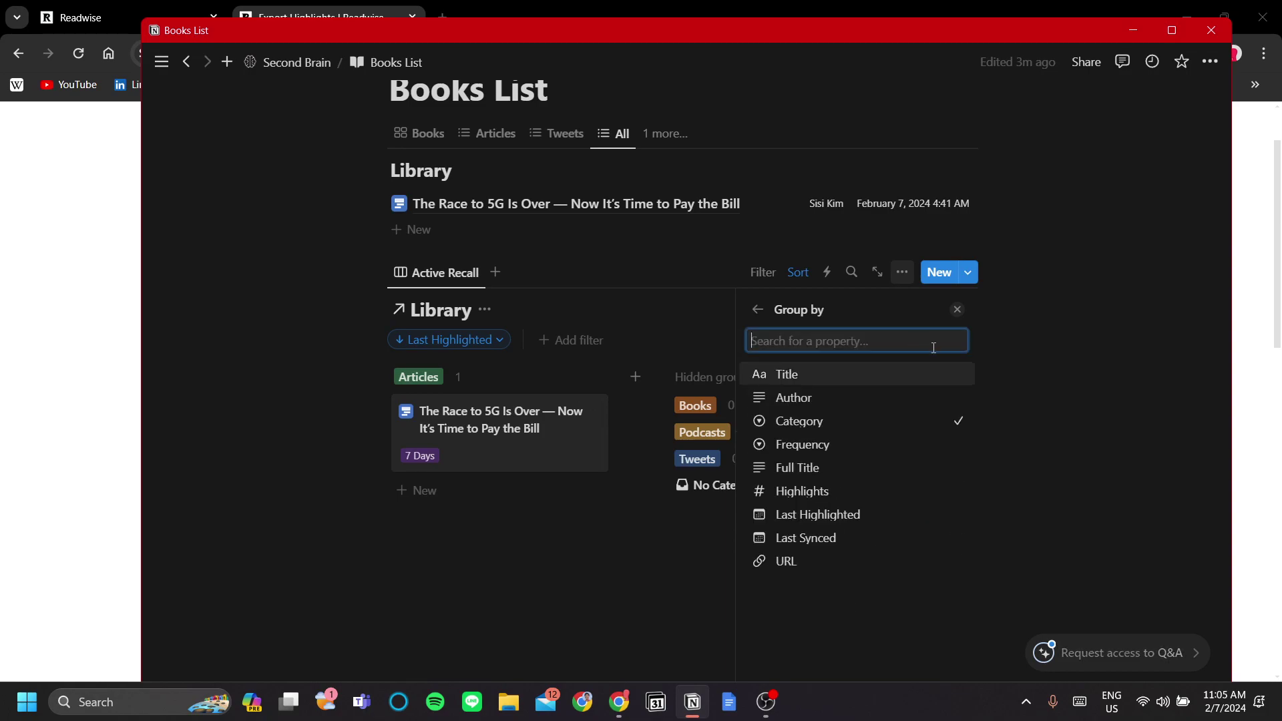
{"action": "left_click", "coordinate": [829, 448]}
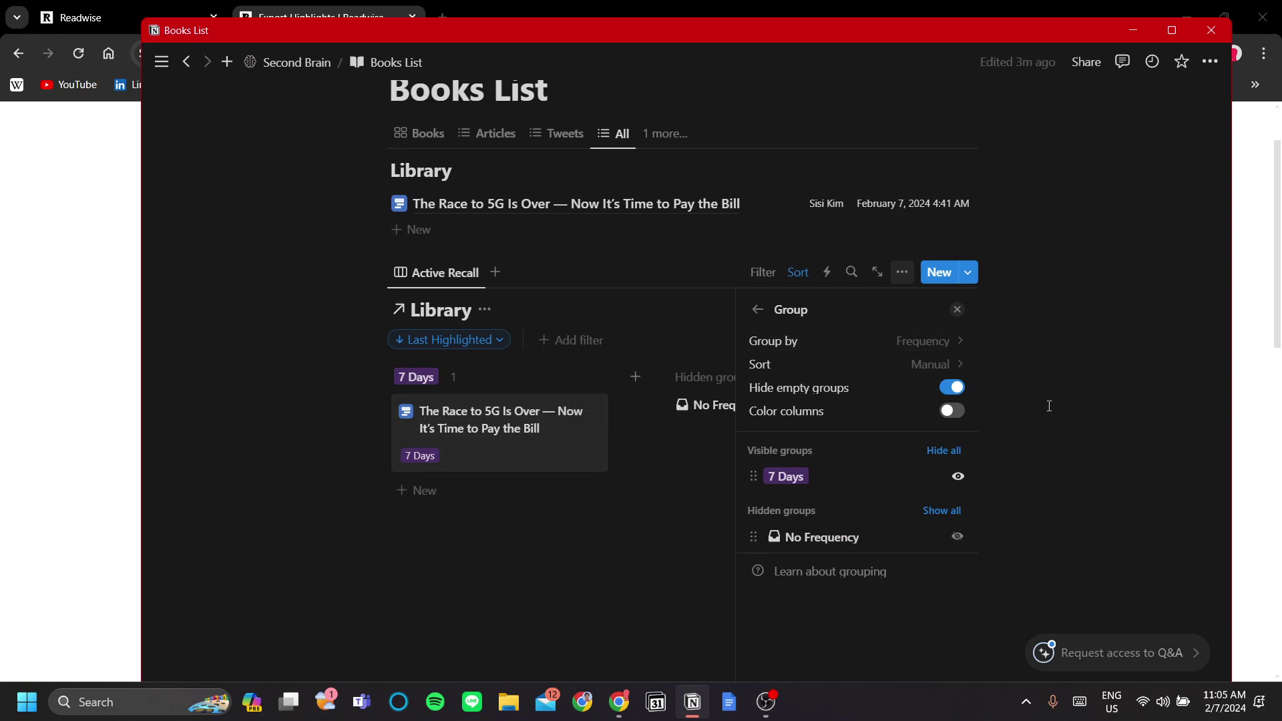
{"action": "left_click", "coordinate": [958, 310]}
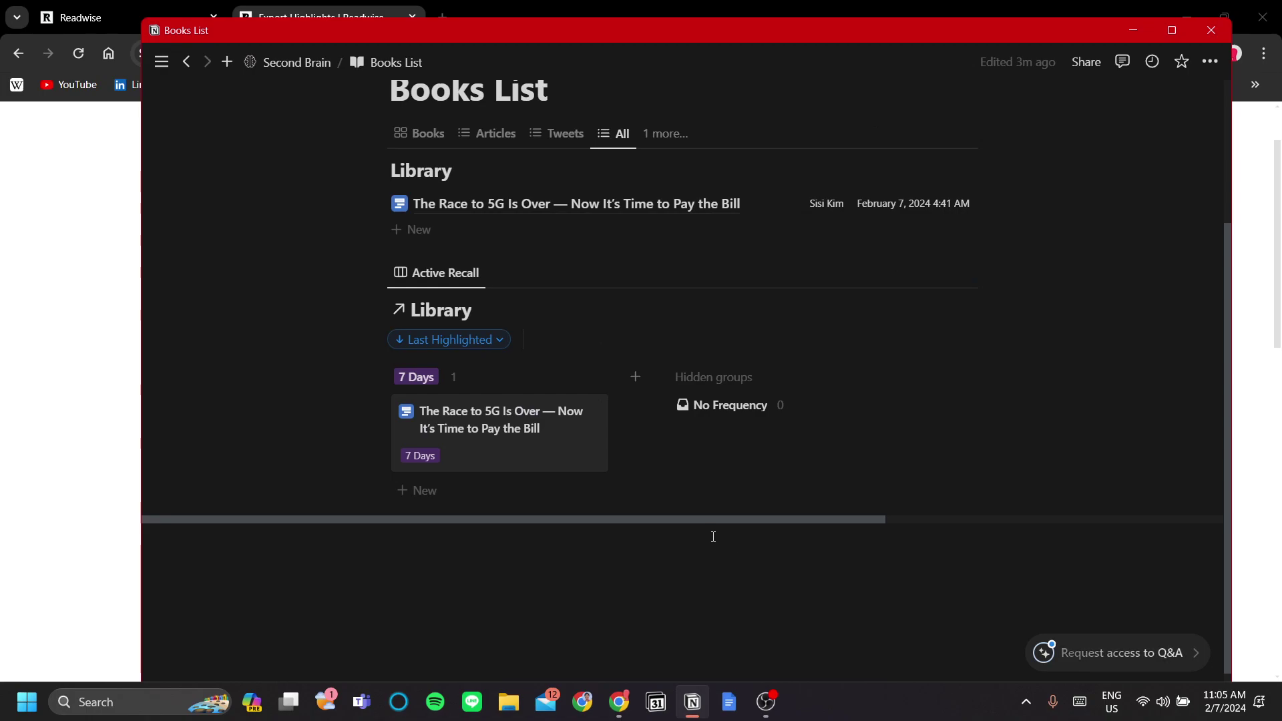
Add three board groups: '3 Days', '1 Day' and 'Review!'.
{"action": "left_click", "coordinate": [635, 378]}
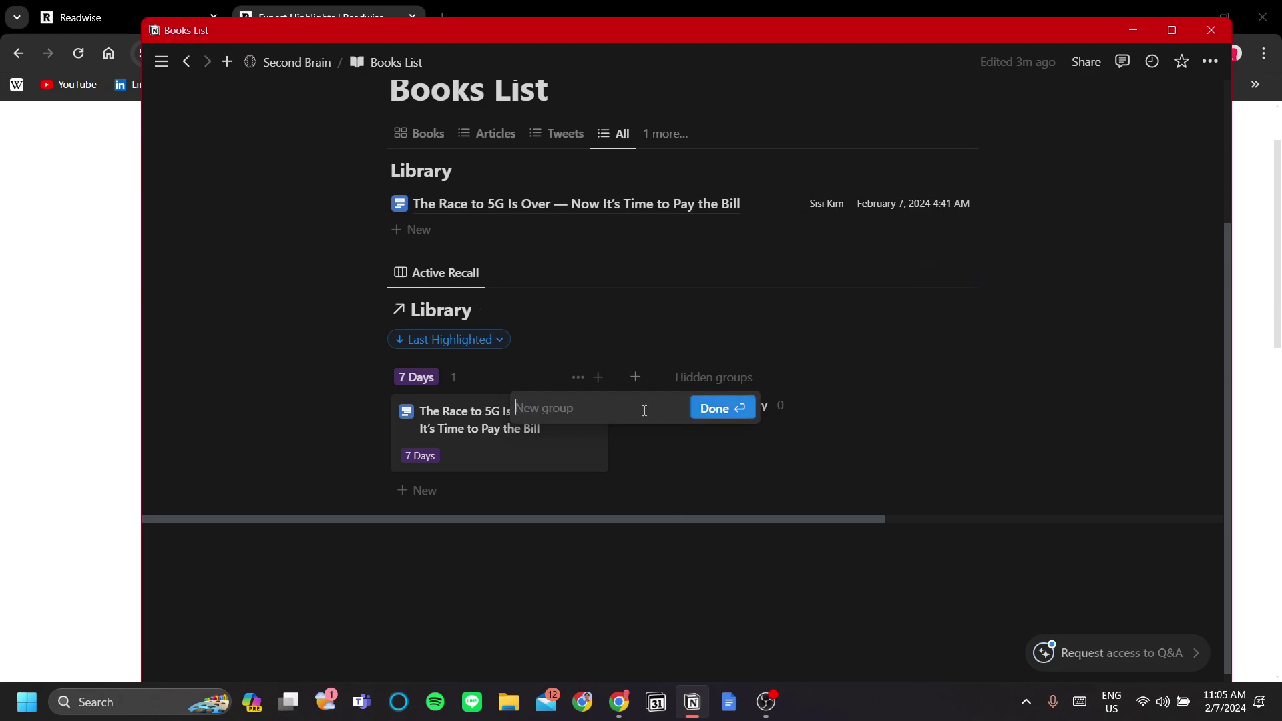
{"action": "type", "text": "3 Days"}
{"action": "key", "text": "Return"}
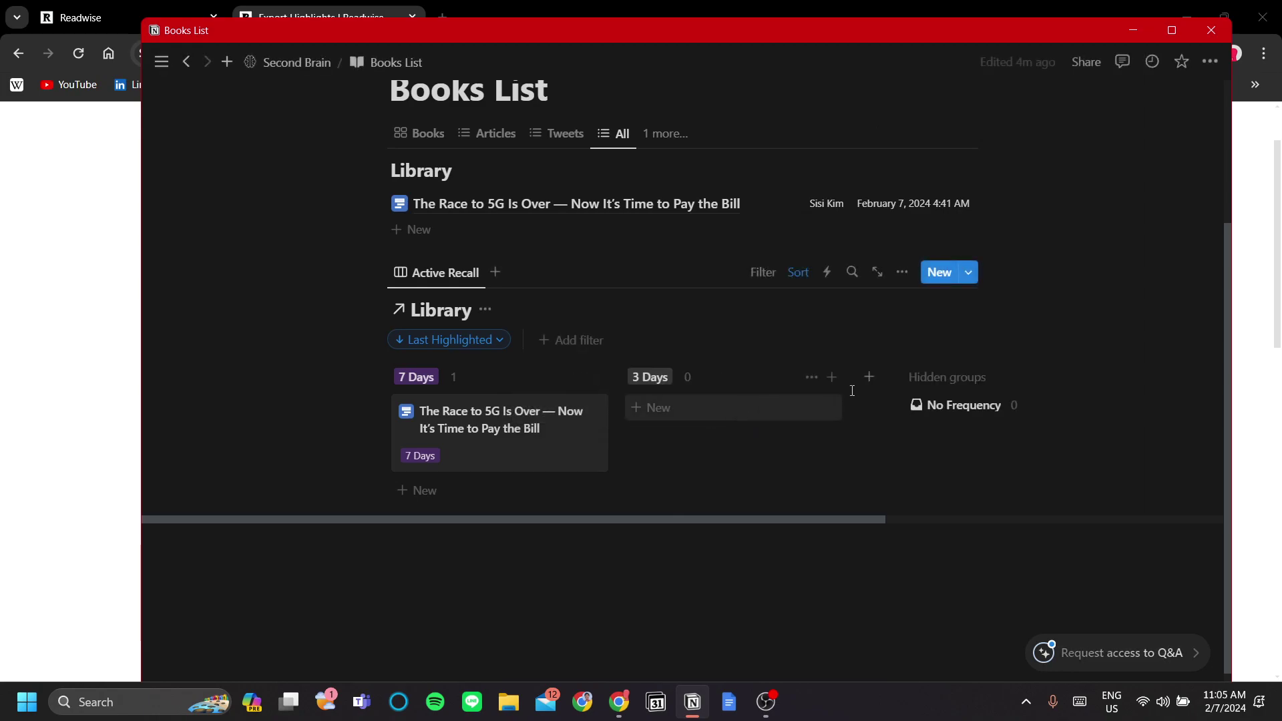
{"action": "left_click", "coordinate": [852, 382]}
{"action": "type", "text": "1 Day"}
{"action": "key", "text": "Return"}
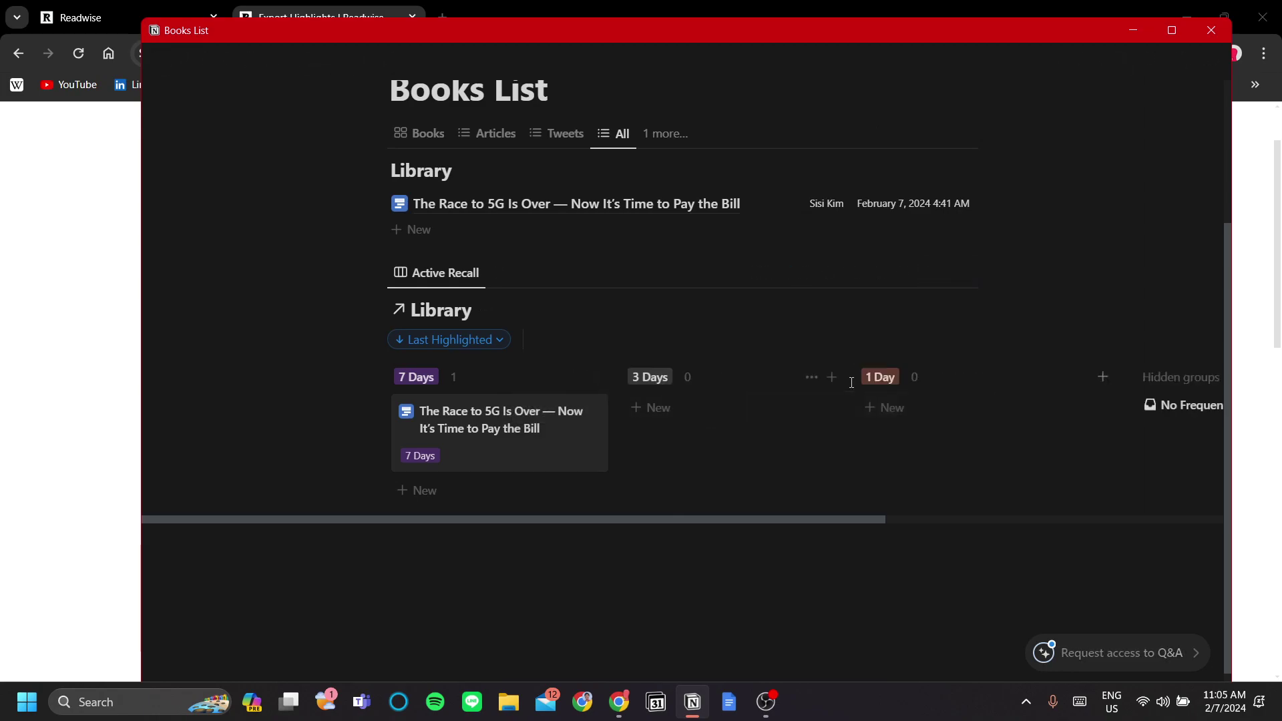
{"action": "left_click", "coordinate": [1103, 378]}
{"action": "type", "text": "Re"}
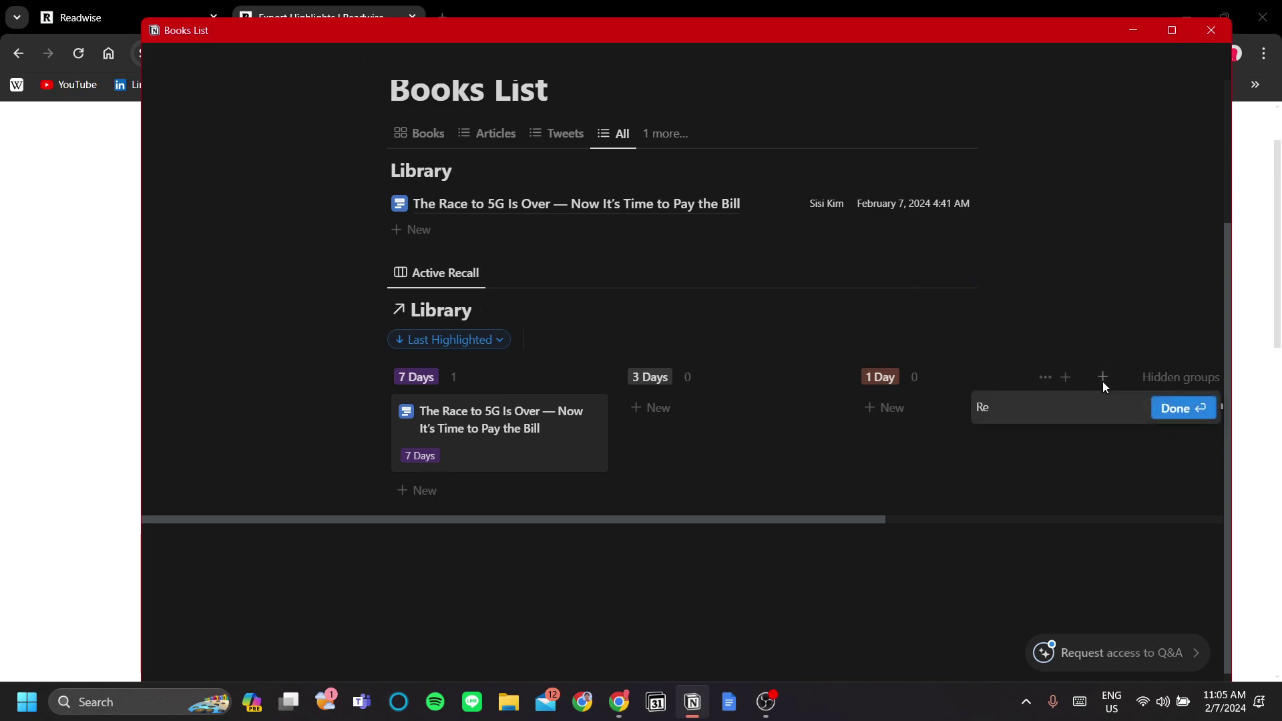
{"action": "type", "text": "view!"}
{"action": "key", "text": "Return"}
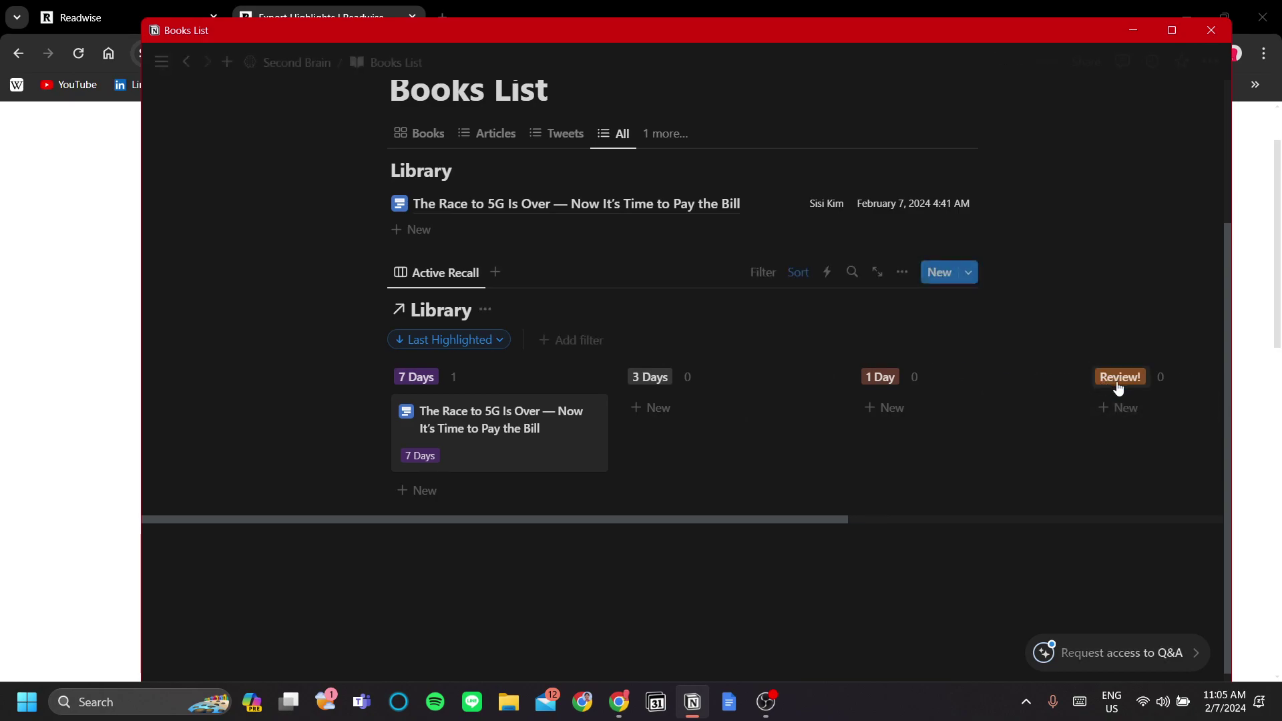
Drag the Race to 5G card into the 3 Days column.
{"action": "left_click_drag", "start_coordinate": [512, 425], "coordinate": [1069, 425]}
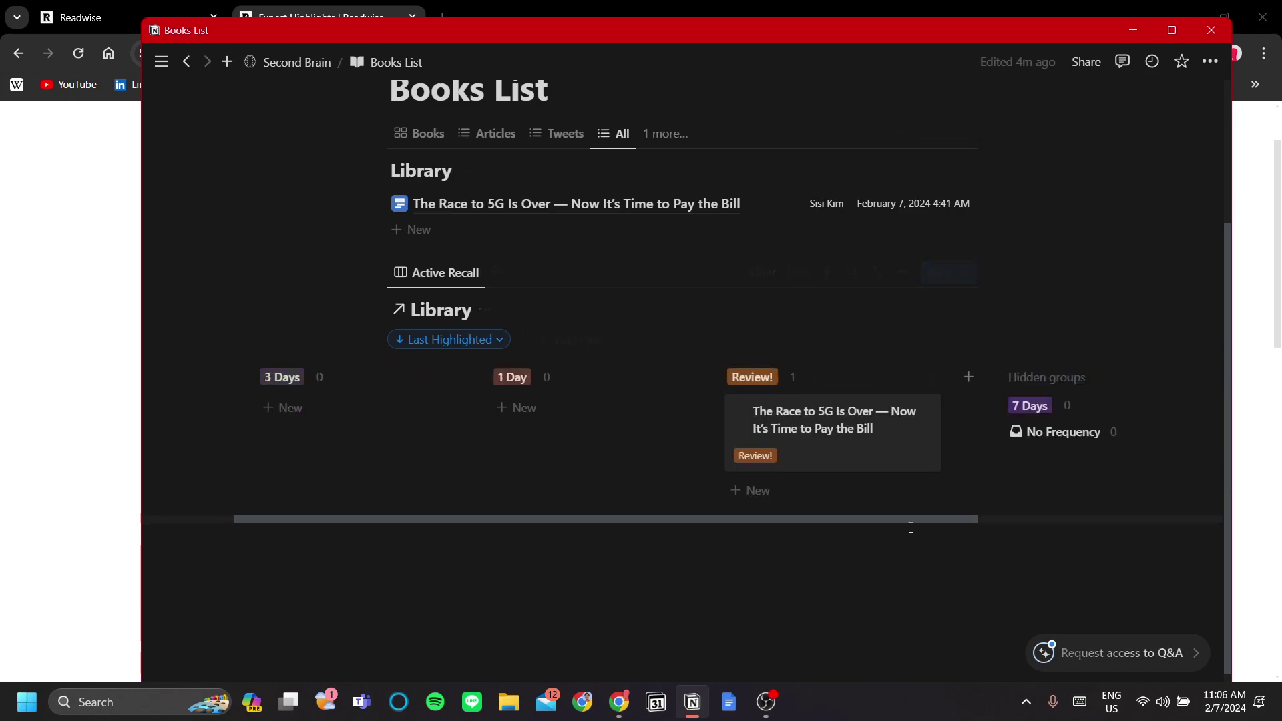
{"action": "left_click_drag", "start_coordinate": [911, 526], "coordinate": [730, 529]}
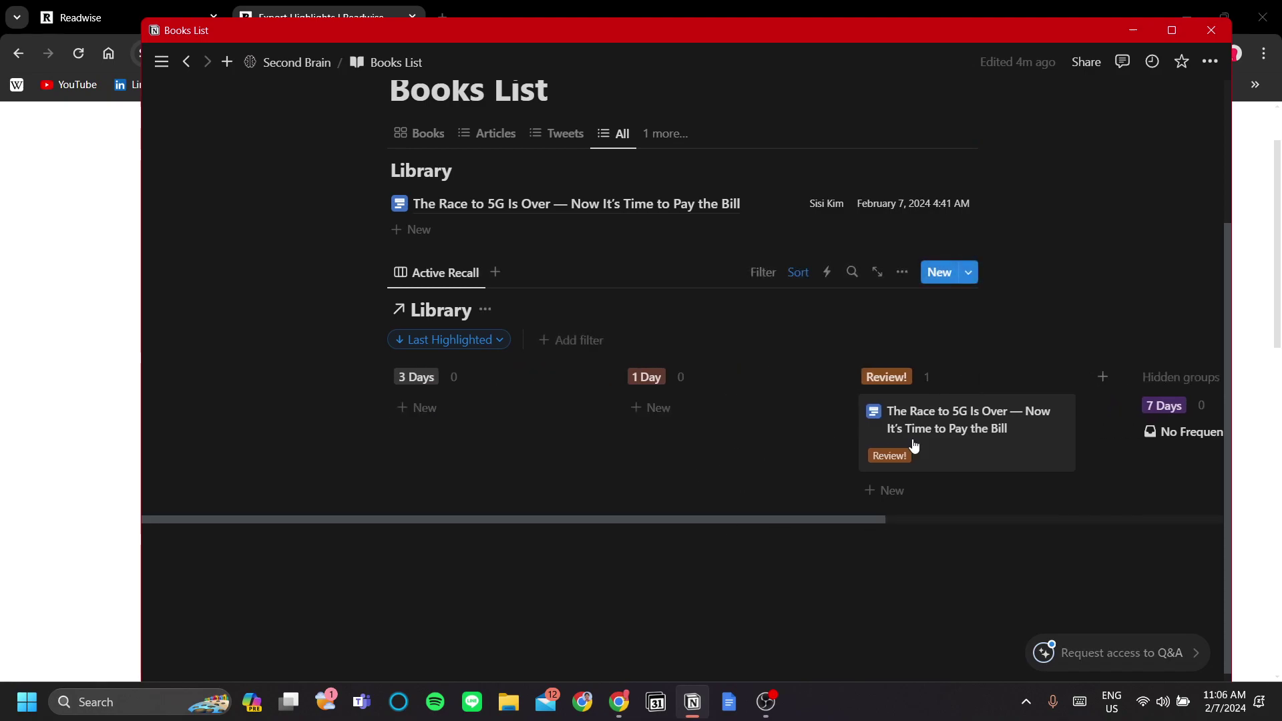
{"action": "left_click_drag", "start_coordinate": [915, 446], "coordinate": [788, 478]}
{"action": "left_click_drag", "start_coordinate": [759, 420], "coordinate": [588, 481]}
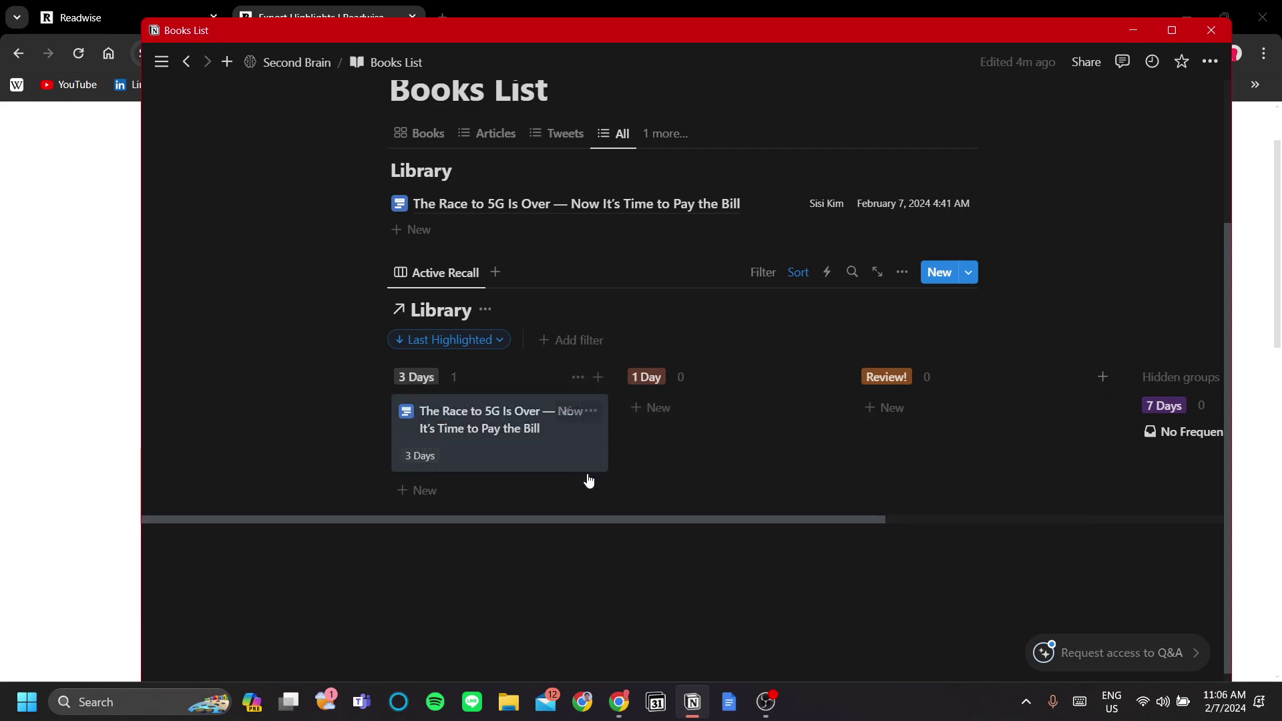
{"action": "left_click", "coordinate": [744, 619]}
{"action": "scroll", "coordinate": [625, 490], "scroll_direction": "up", "scroll_amount": 3}
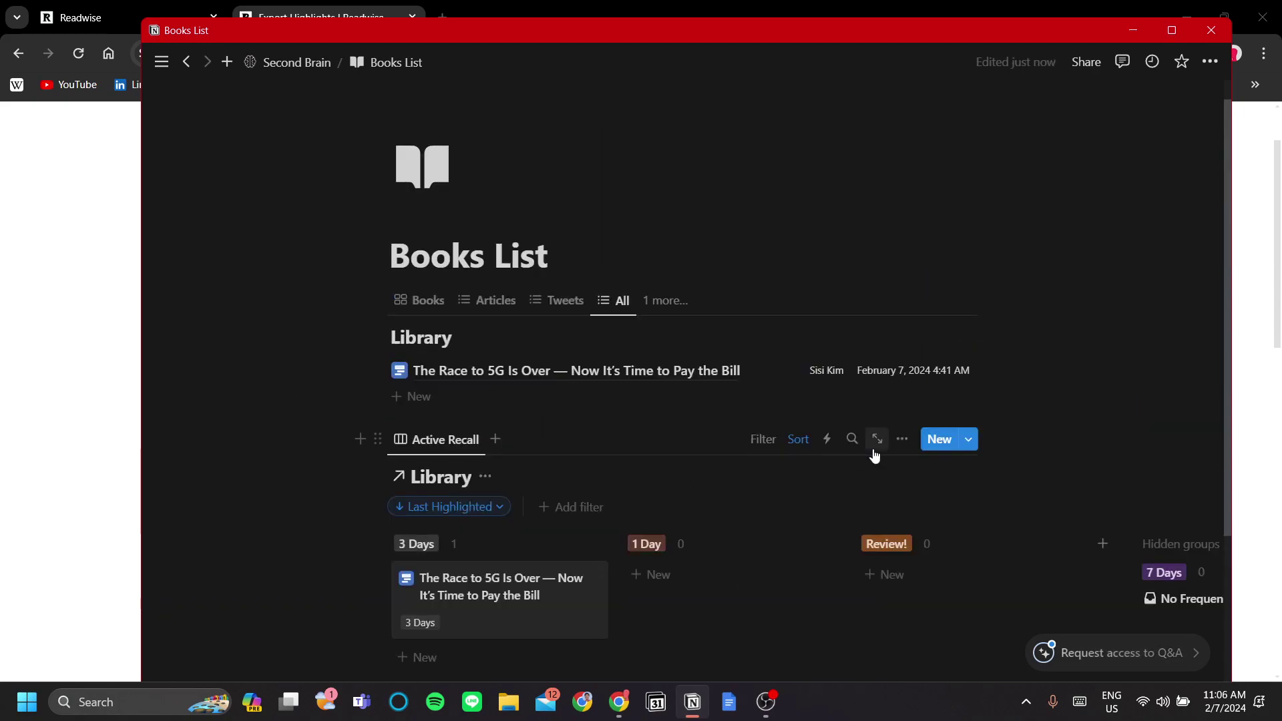
{"action": "scroll", "coordinate": [875, 455], "scroll_direction": "down", "scroll_amount": 1}
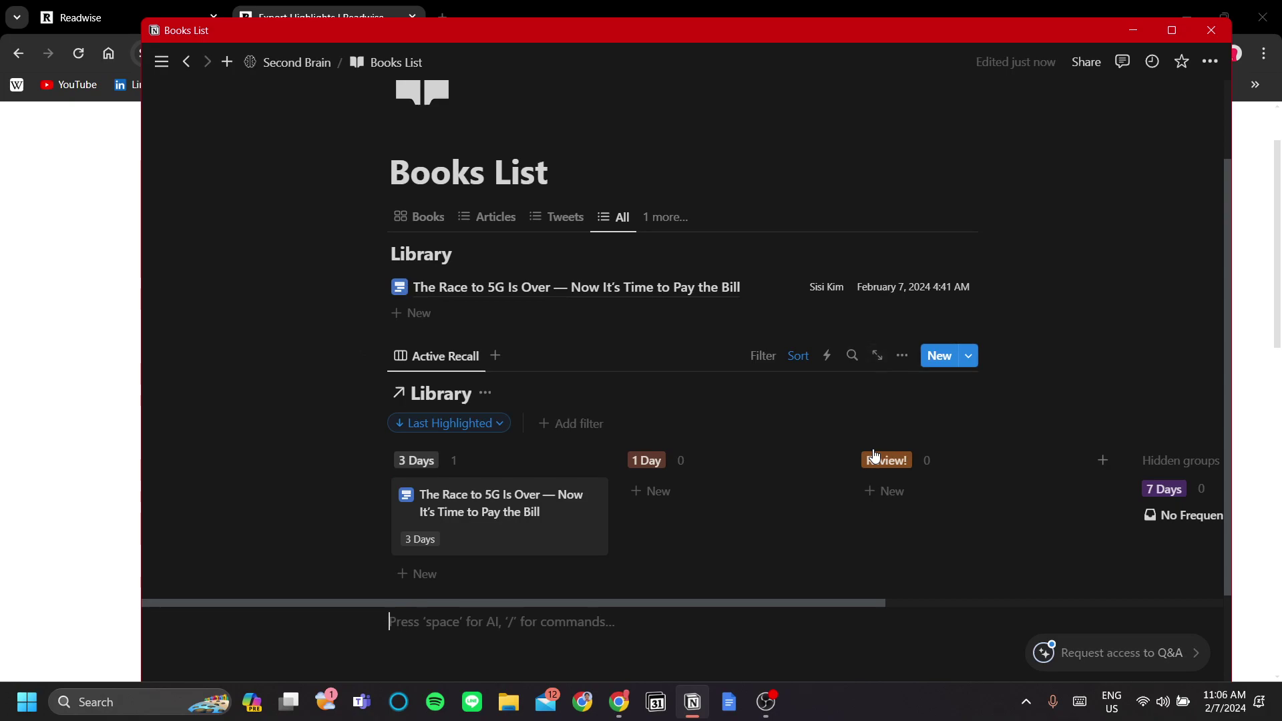
{"action": "left_click", "coordinate": [545, 535]}
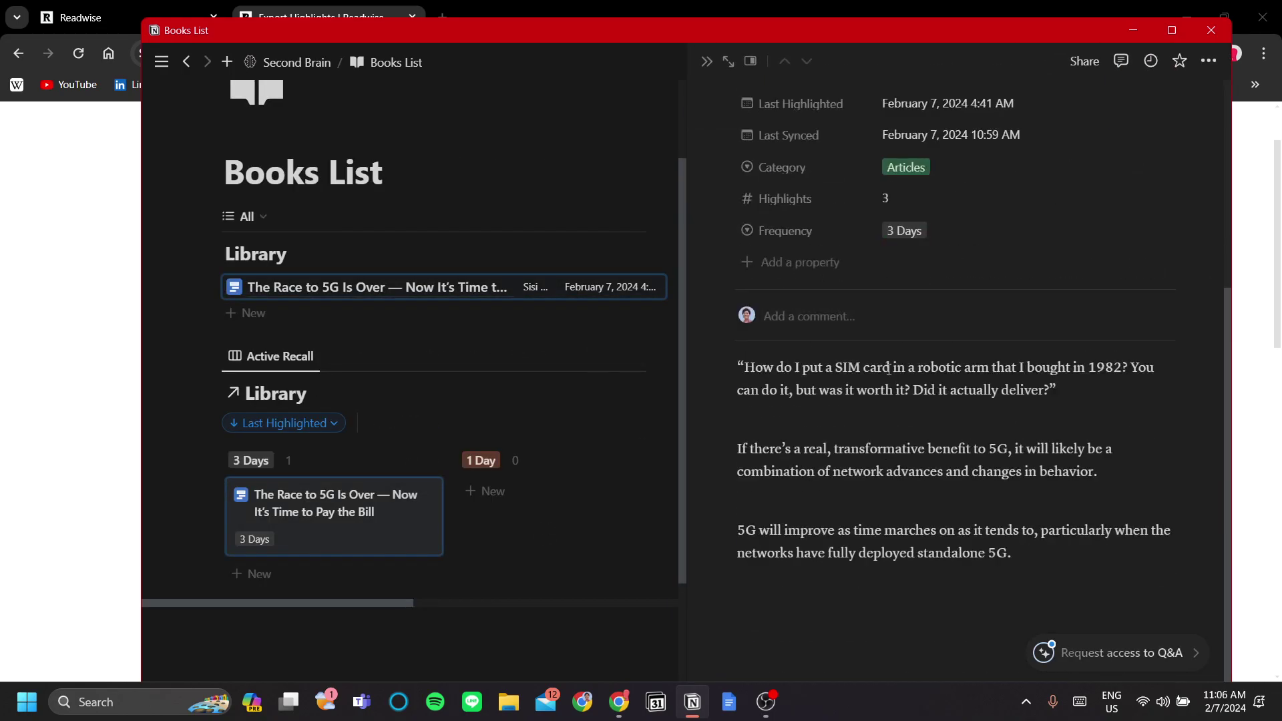
{"action": "left_click", "coordinate": [904, 607]}
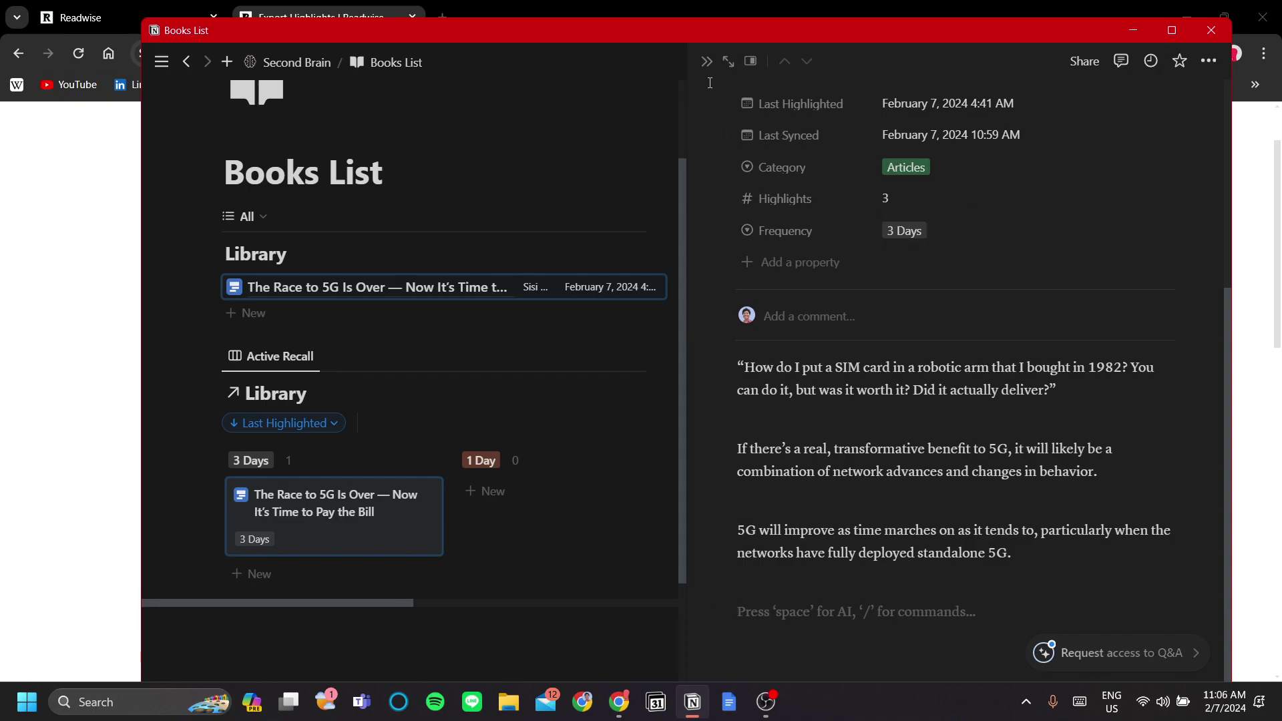
{"action": "left_click", "coordinate": [707, 61]}
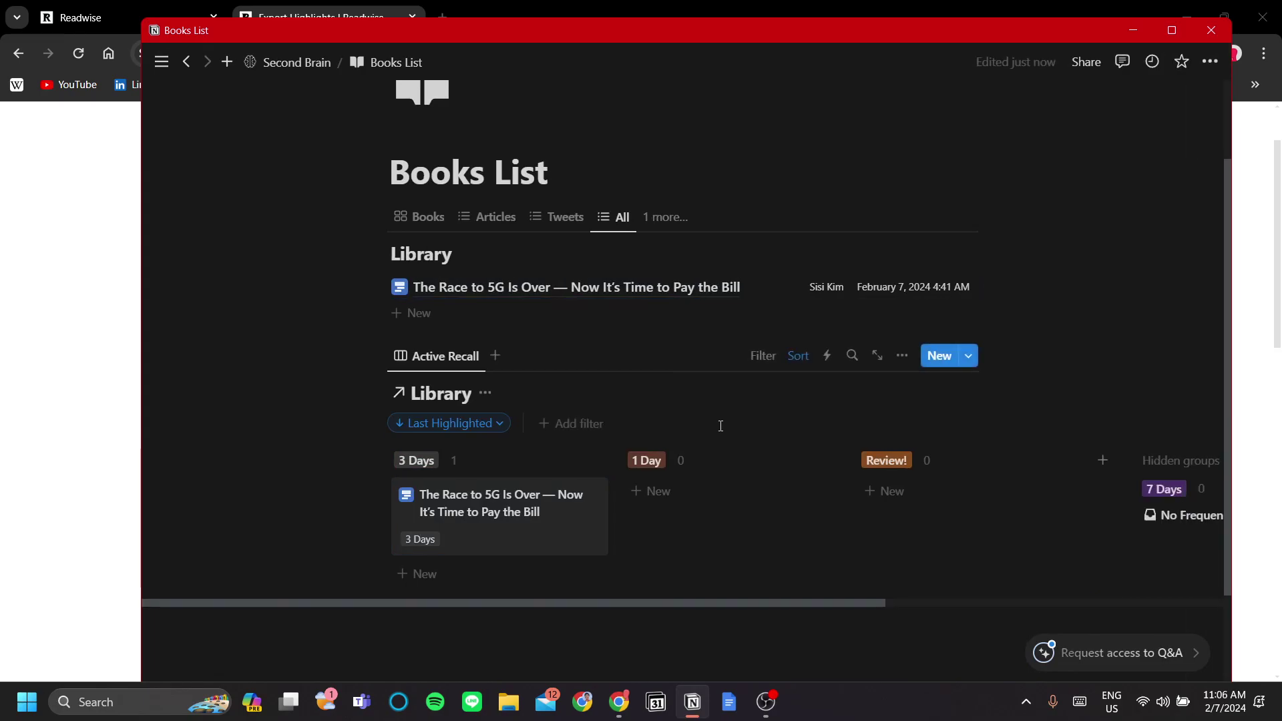